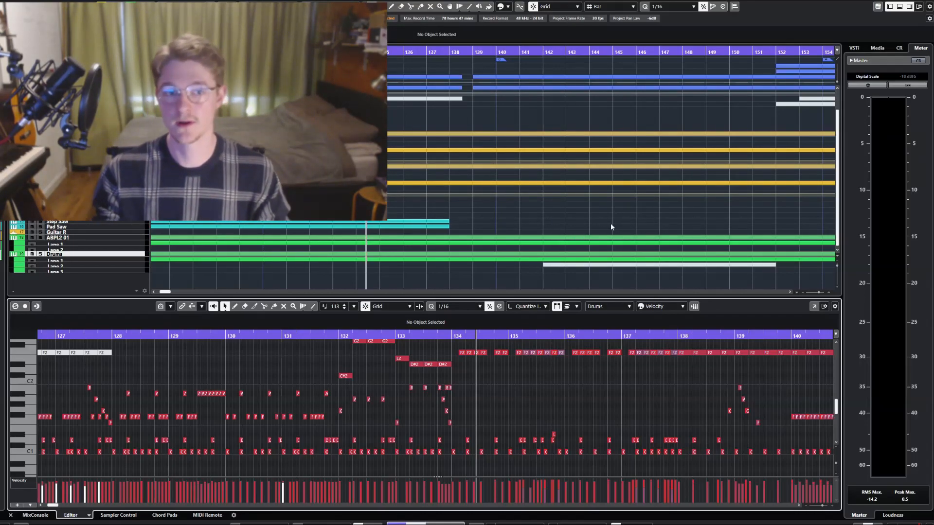
pyautogui.hscroll(3, 584, 207)
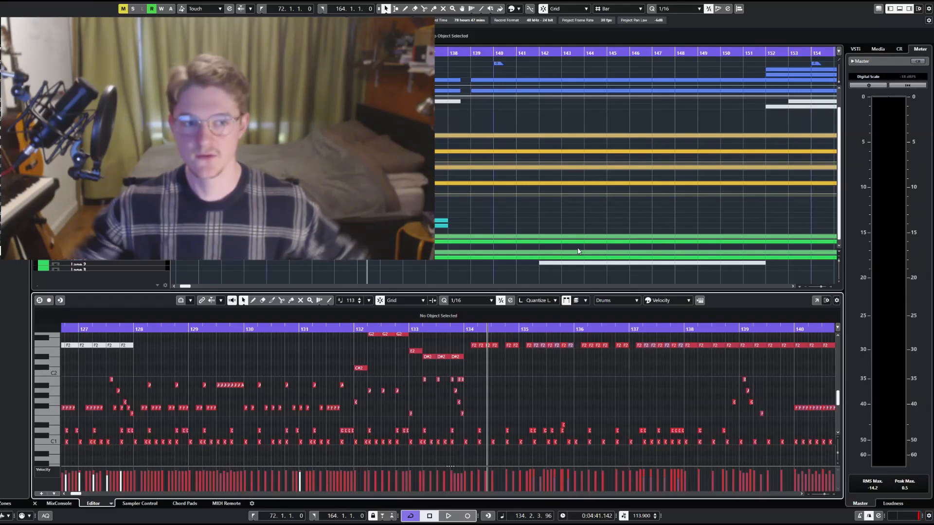
pyautogui.scroll(2, 593, 243)
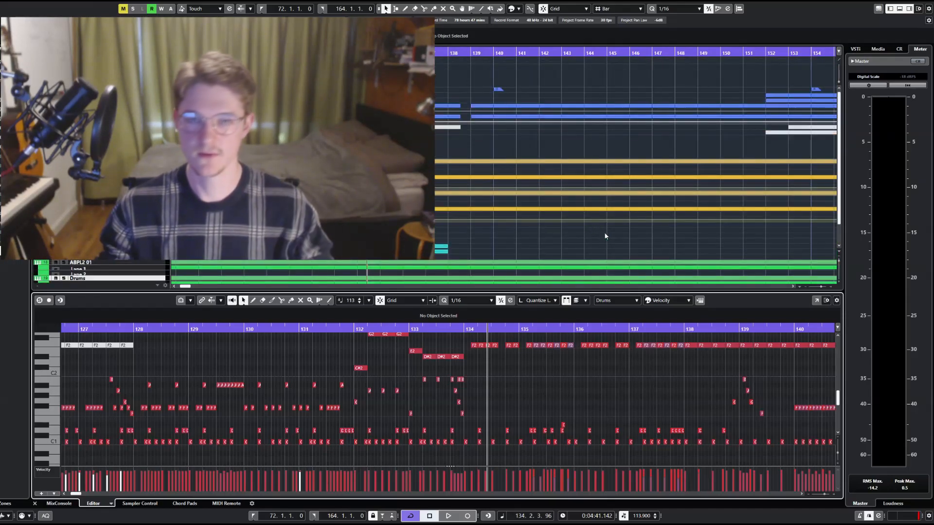
pyautogui.scroll(-2, 605, 235)
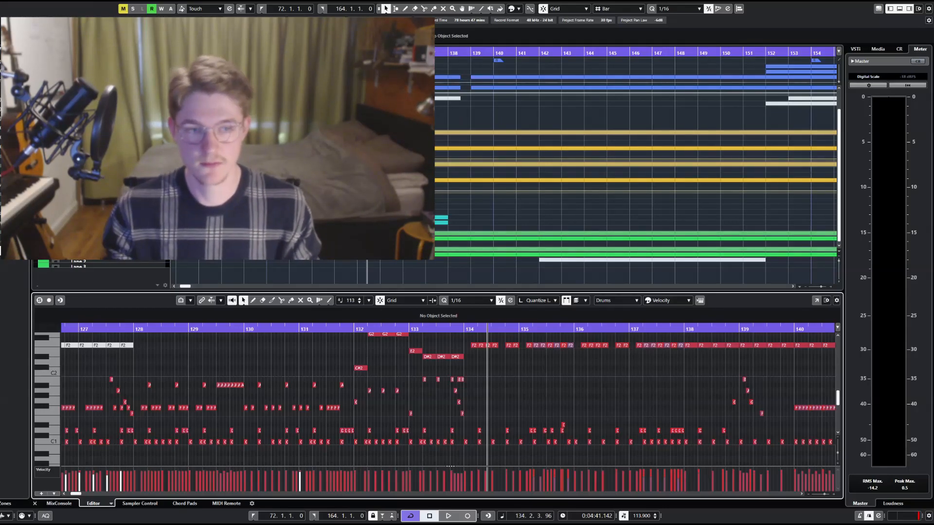
# - Browse the SINE Player library, view the instrument folders of LA Sessions, and close the plug-in window
pyautogui.moveTo(0, 135); pyautogui.dragTo(611, 81)
pyautogui.scroll(-15, 298, 331)
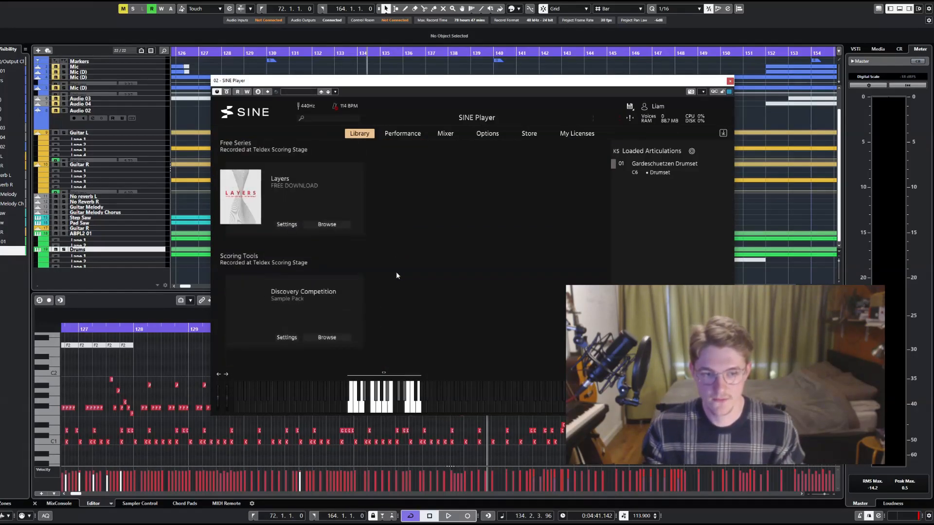
pyautogui.scroll(-3, 396, 276)
pyautogui.click(335, 324)
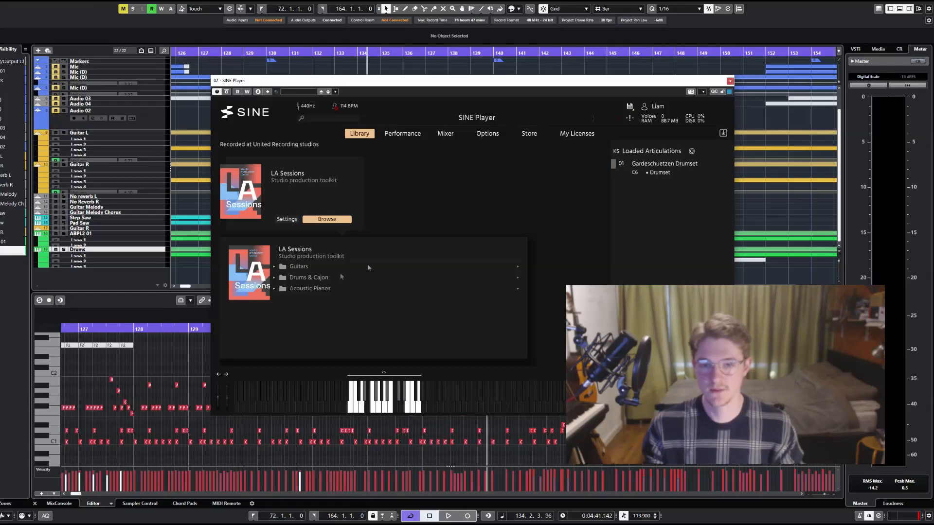
pyautogui.scroll(8, 480, 246)
pyautogui.scroll(5, 402, 304)
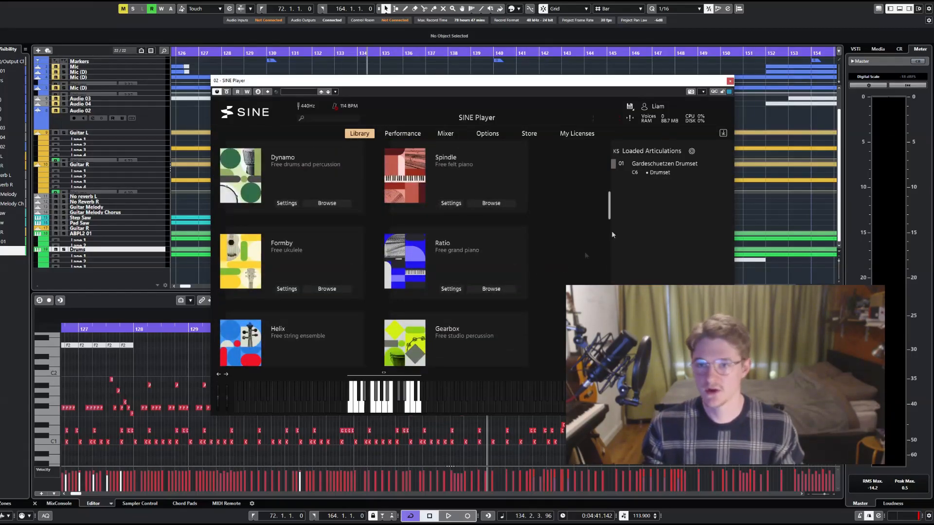
pyautogui.click(730, 80)
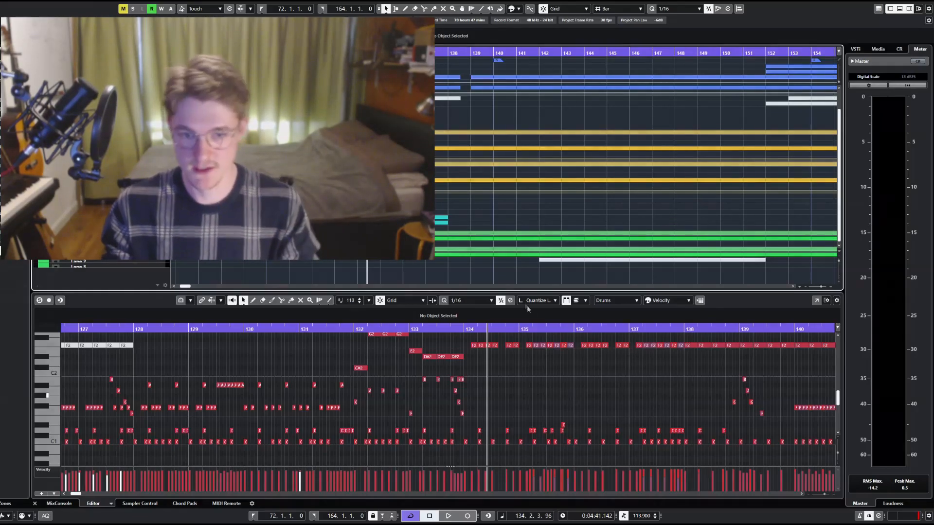
pyautogui.press('Return')
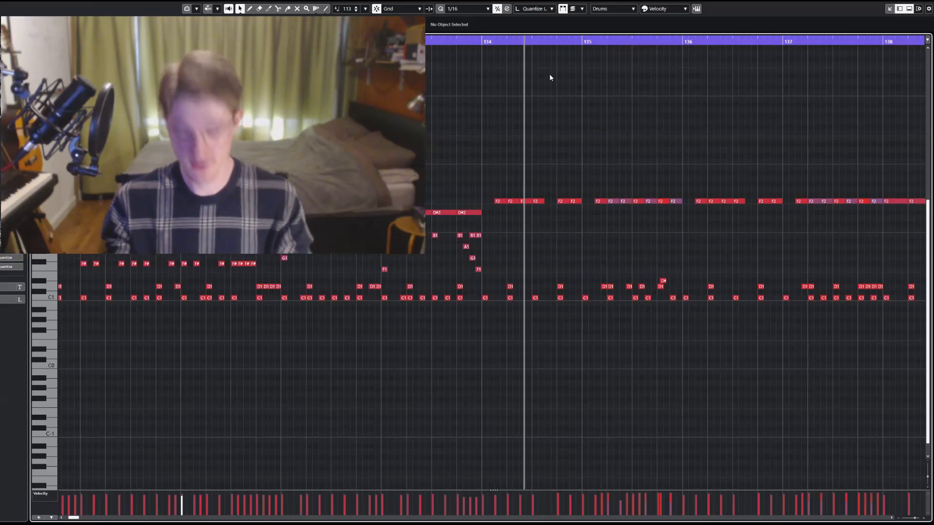
pyautogui.press('Return')
pyautogui.click(517, 370)
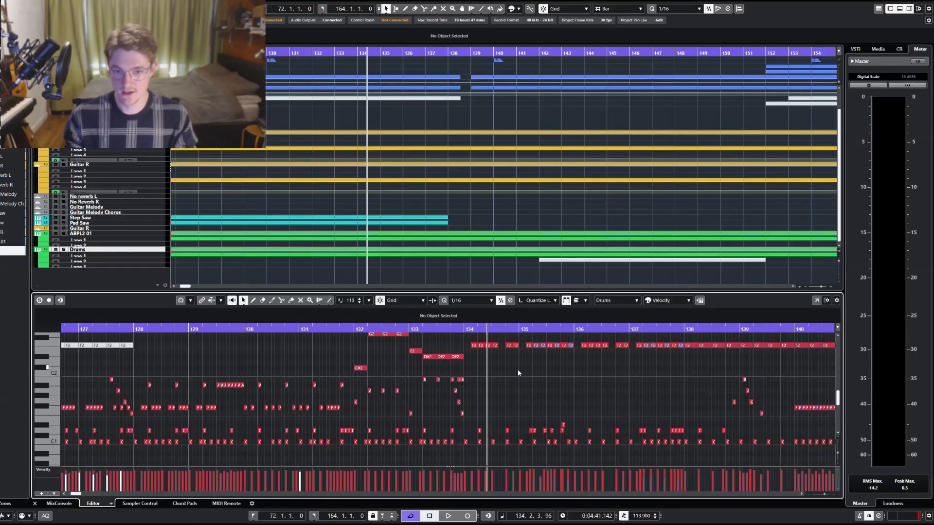
# - Enlarge the tracks in the full project view and set the playback position to bar 130
pyautogui.press('Return')
pyautogui.hotkey('shift', 'h')
pyautogui.hotkey('shift', 'h')
pyautogui.press('h')
pyautogui.scroll(5, 375, 304)
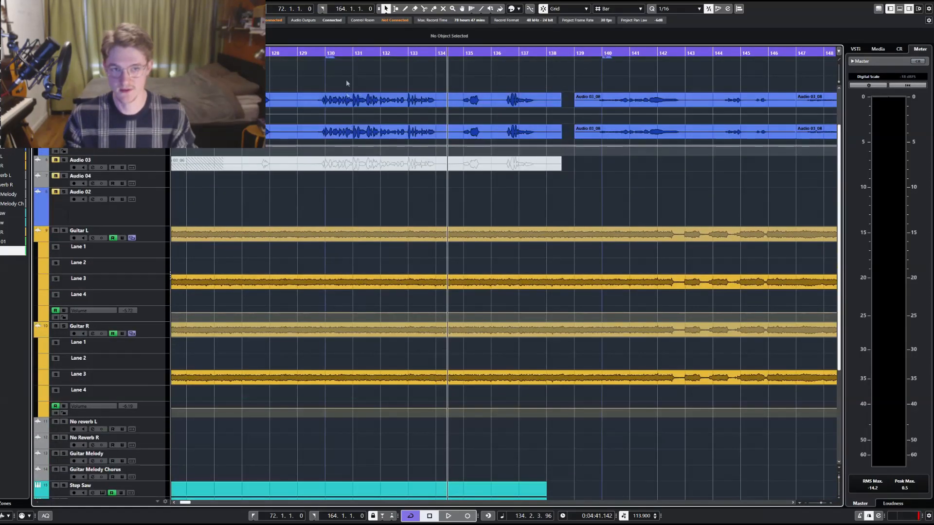
pyautogui.click(331, 53)
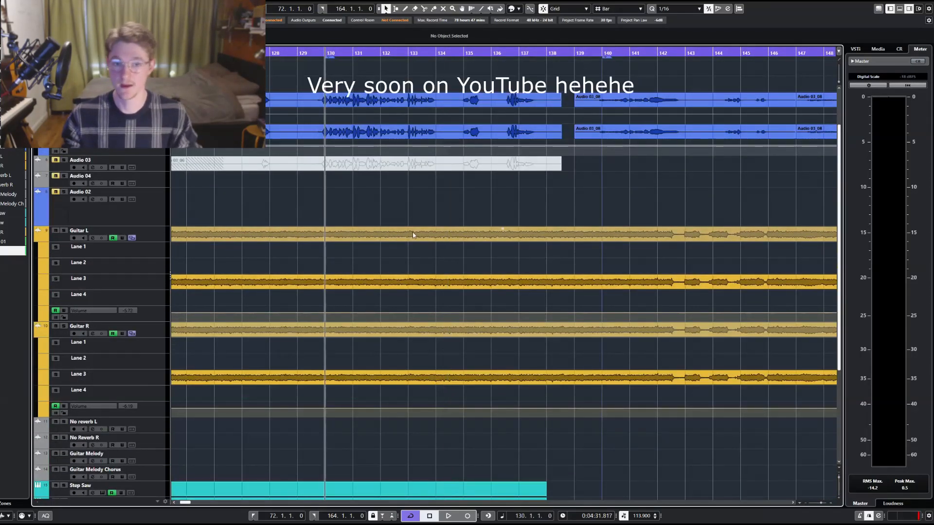
# - Select the Drums part on the Drums track and open it in the Key Editor
pyautogui.scroll(-3, 413, 232)
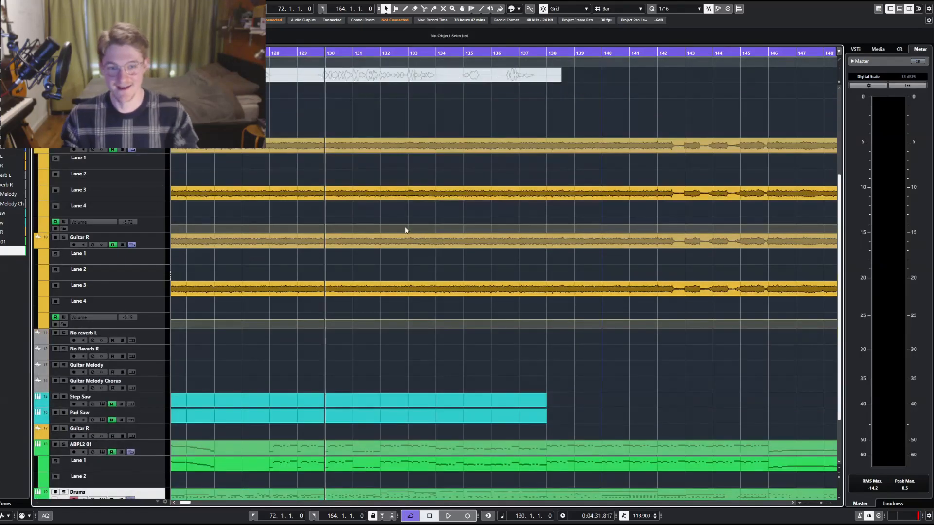
pyautogui.scroll(-2, 408, 226)
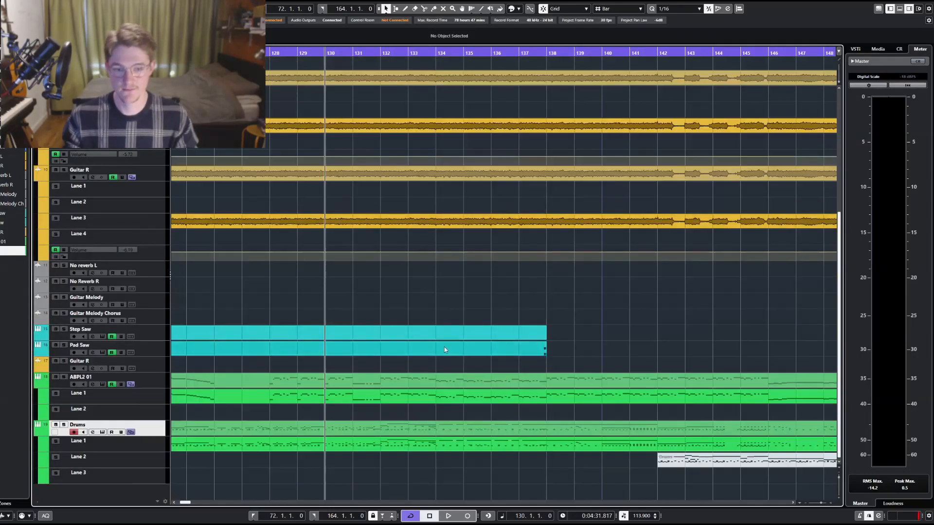
pyautogui.click(391, 394)
pyautogui.click(387, 432)
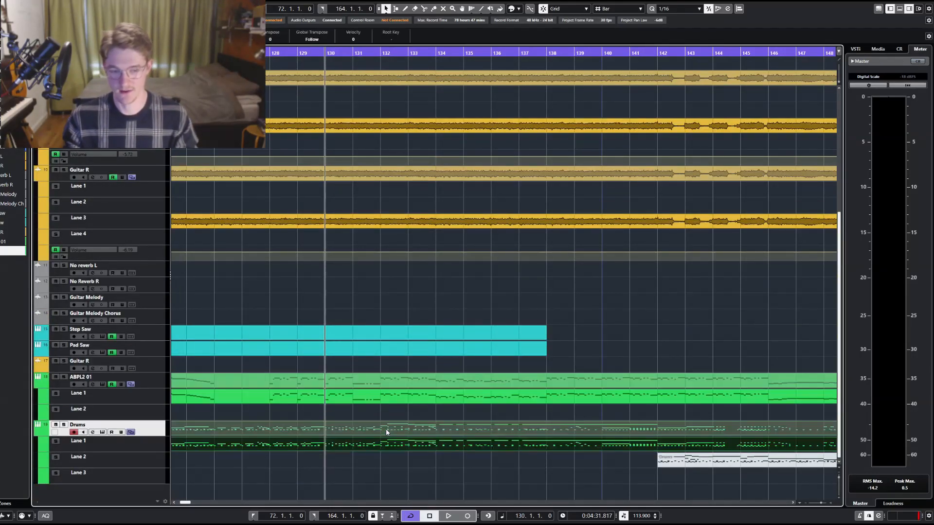
pyautogui.press('Return')
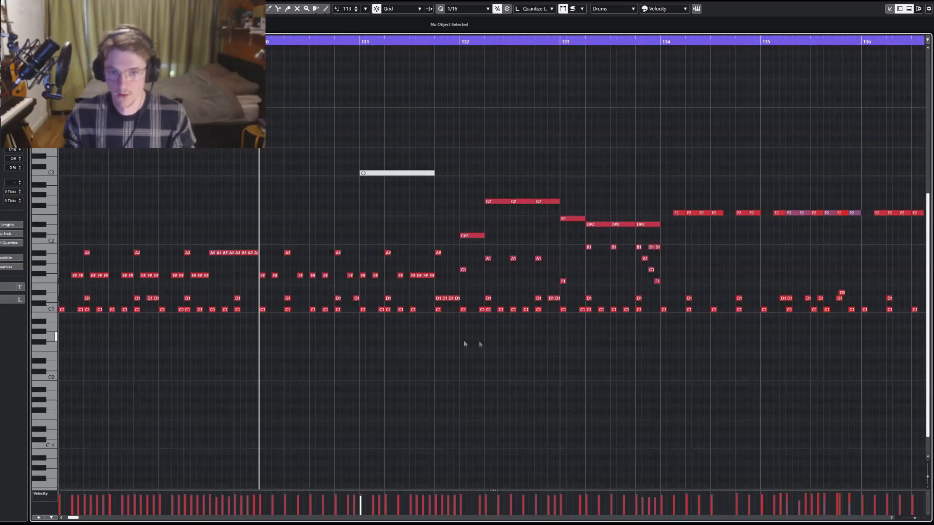
# - Return to the project view and increase the track heights further
pyautogui.press('Return')
pyautogui.click(472, 276)
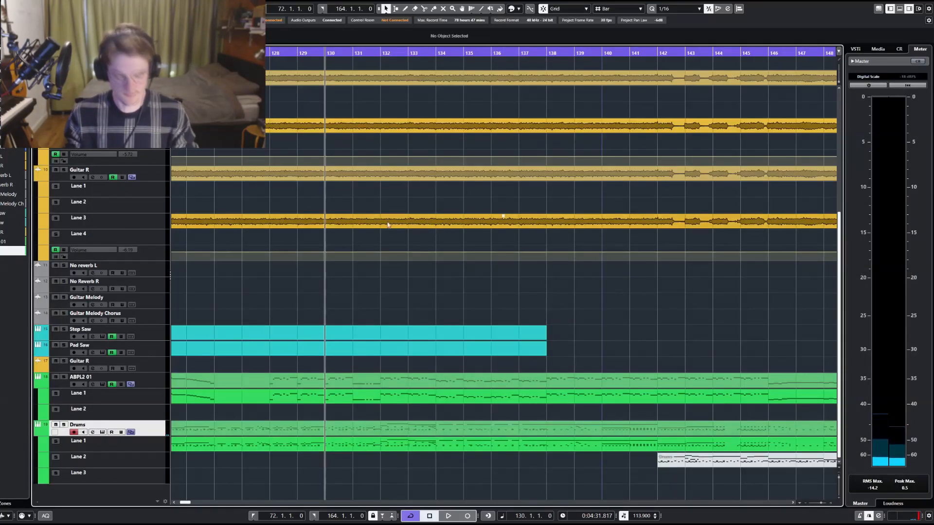
pyautogui.hotkey('shift', 'h')
pyautogui.hotkey('shift', 'h')
pyautogui.scroll(1, 360, 253)
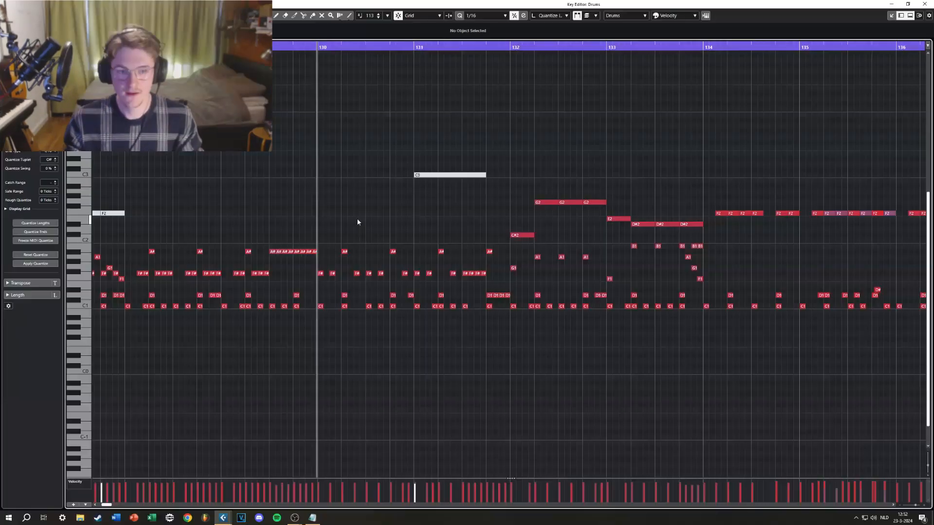
# - Examine the drum notes from bar 130 to bar 141 in the Key Editor and return to the project view
pyautogui.moveTo(440, 244); pyautogui.dragTo(381, 229)
pyautogui.moveTo(537, 370); pyautogui.dragTo(356, 339)
pyautogui.scroll(-2, 542, 316)
pyautogui.moveTo(542, 316); pyautogui.dragTo(489, 332)
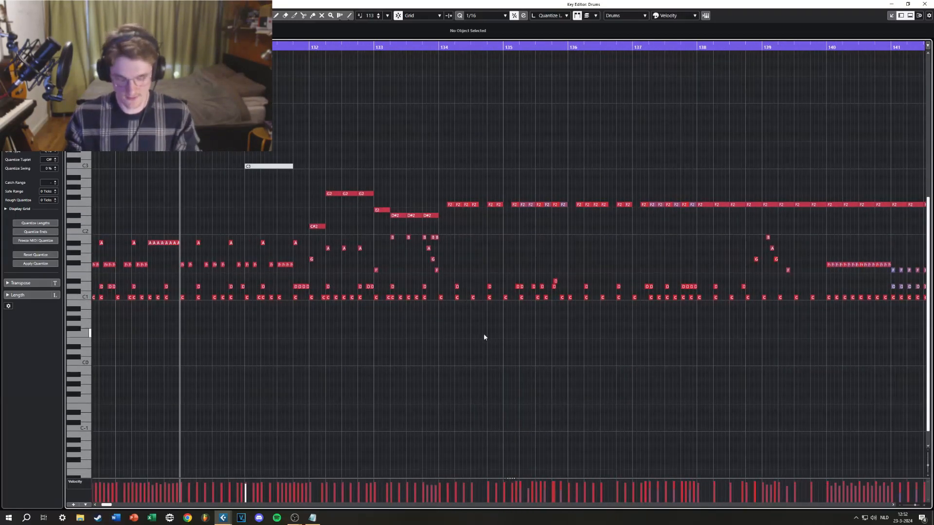
pyautogui.press('Escape')
pyautogui.scroll(6, 456, 339)
pyautogui.scroll(-10, 457, 339)
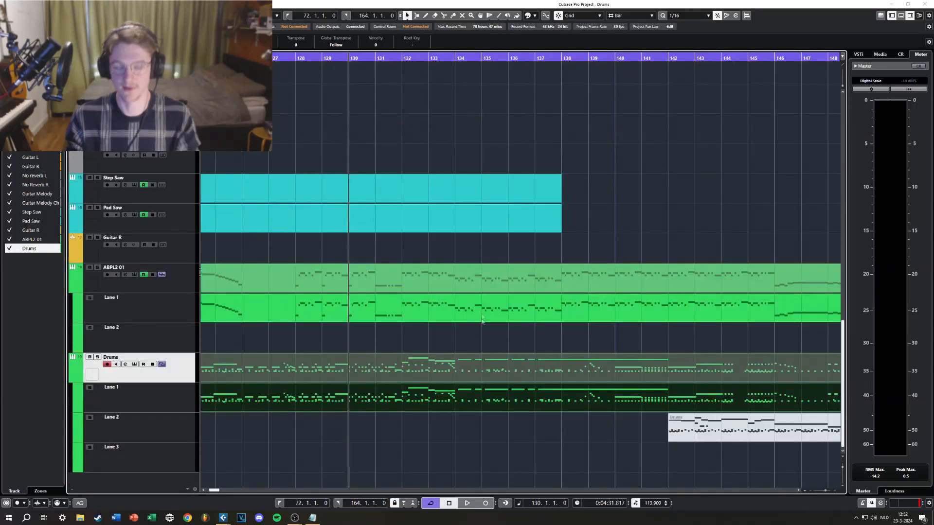
# - Open the Drums part in the Key Editor and play the section starting at bar 130
pyautogui.doubleClick(481, 318)
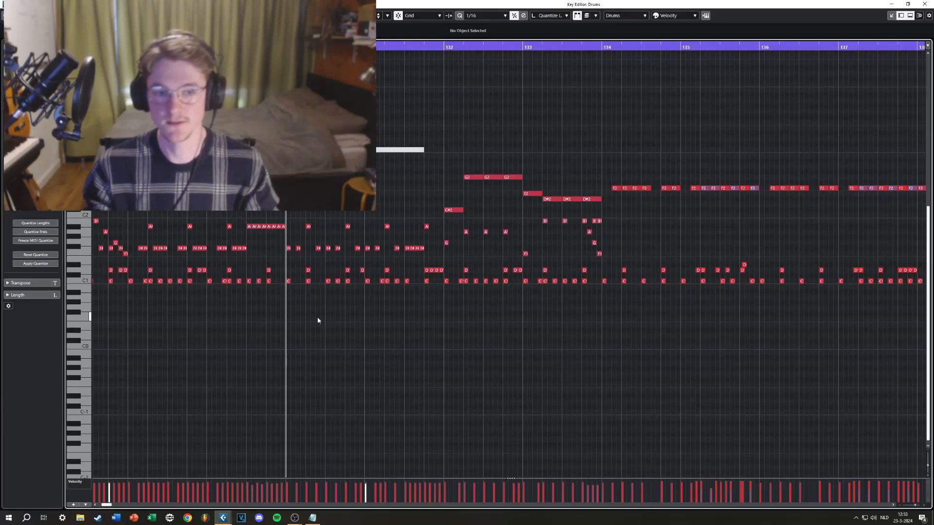
pyautogui.scroll(3, 416, 336)
pyautogui.scroll(1, 384, 347)
pyautogui.moveTo(314, 272); pyautogui.dragTo(314, 249)
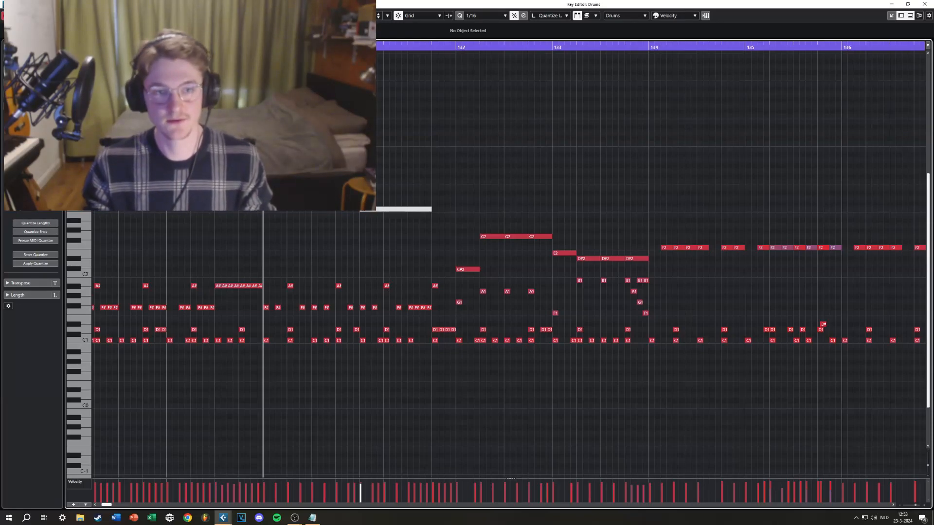
pyautogui.press('space')
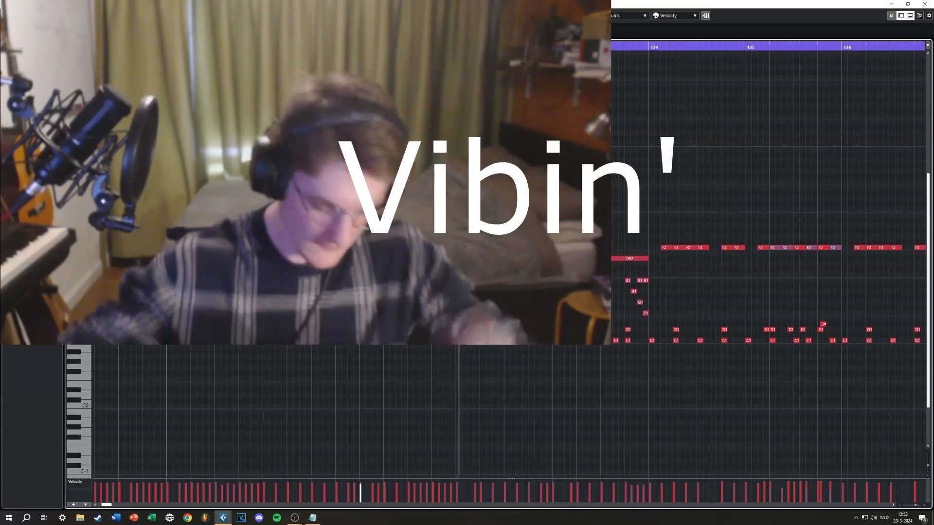
pyautogui.press('space')
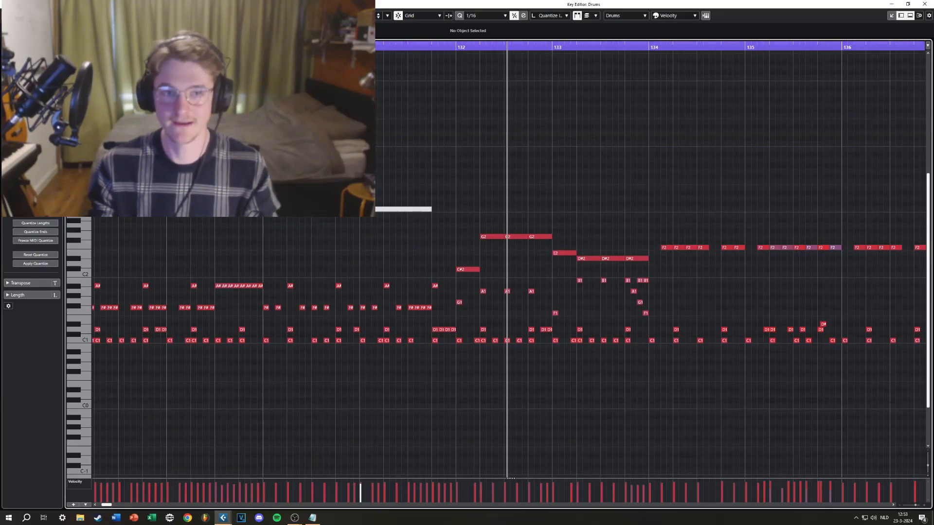
# - Move the playback position to bar 131 and view the drum notes around it more closely
pyautogui.click(360, 47)
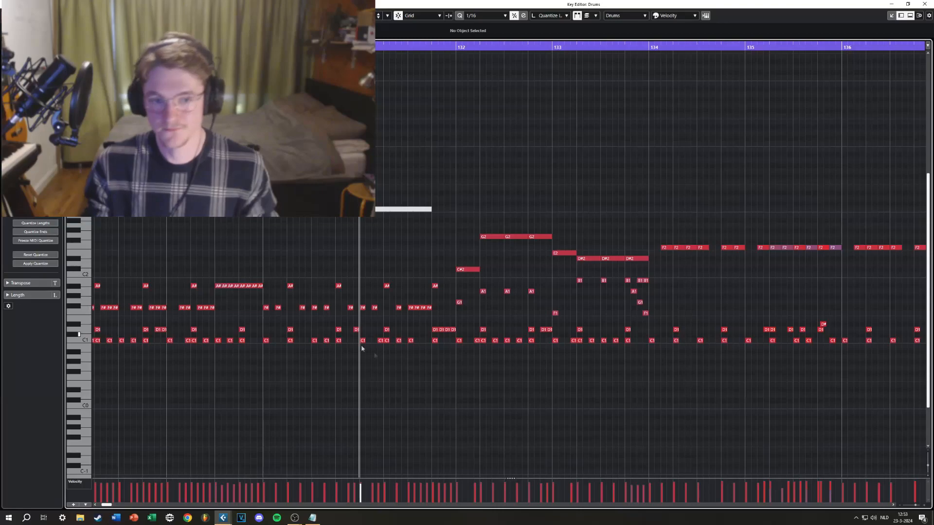
pyautogui.scroll(4, 517, 353)
pyautogui.moveTo(298, 414); pyautogui.dragTo(326, 322)
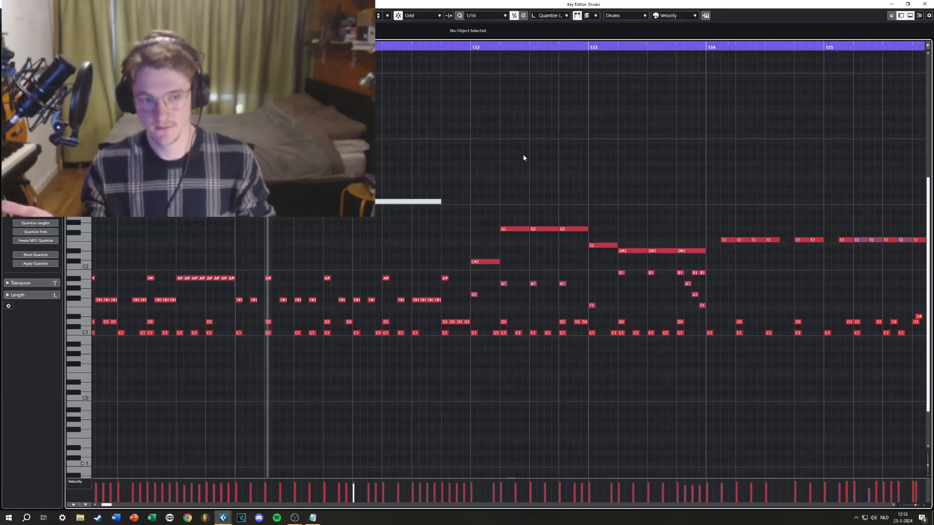
# - Close the Key Editor and stop playback in the project view
pyautogui.press('Escape')
pyautogui.click(653, 150)
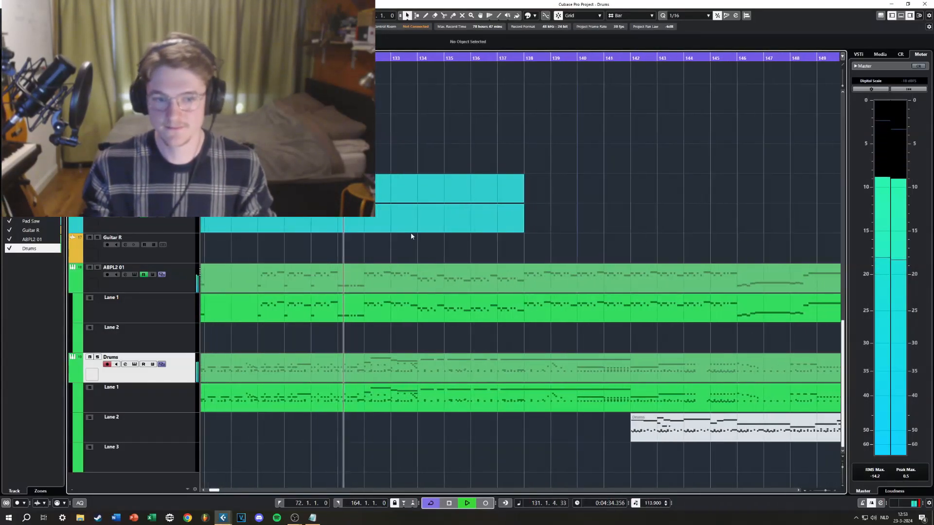
pyautogui.press('space')
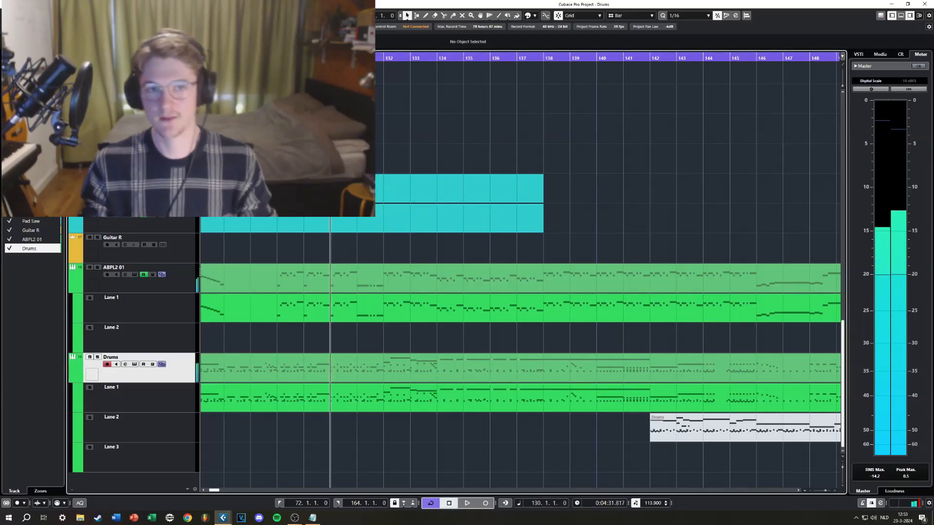
# - Listen to the section from bar 130 with the Drums track muted, and unmute the track before stopping
pyautogui.click(90, 358)
pyautogui.press('space')
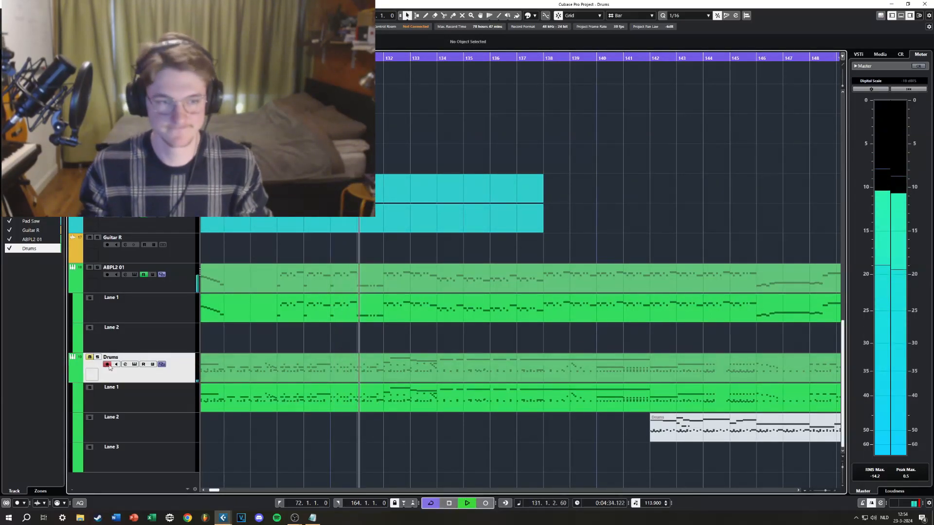
pyautogui.click(89, 358)
pyautogui.press('space')
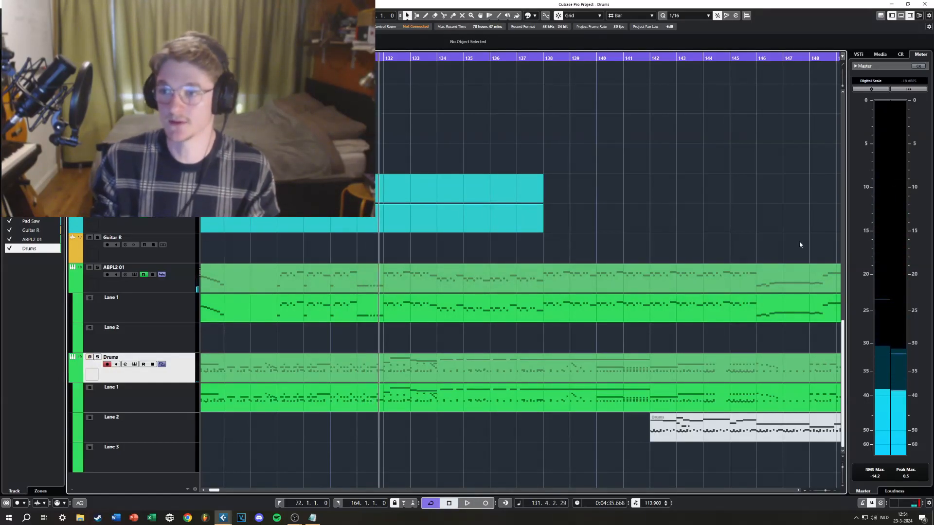
# - Turn off cycle playback and set the playback position to bar 130
pyautogui.hscroll(2, 562, 278)
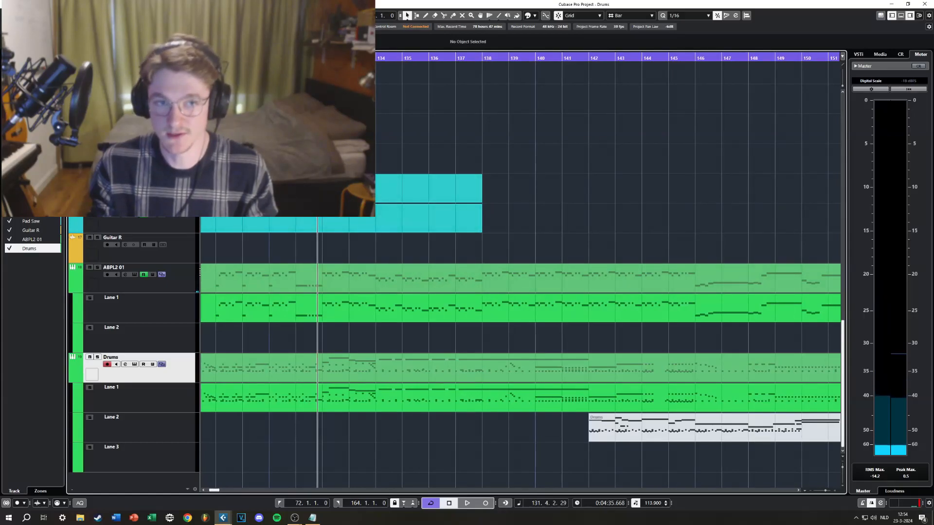
pyautogui.click(269, 54)
pyautogui.click(269, 59)
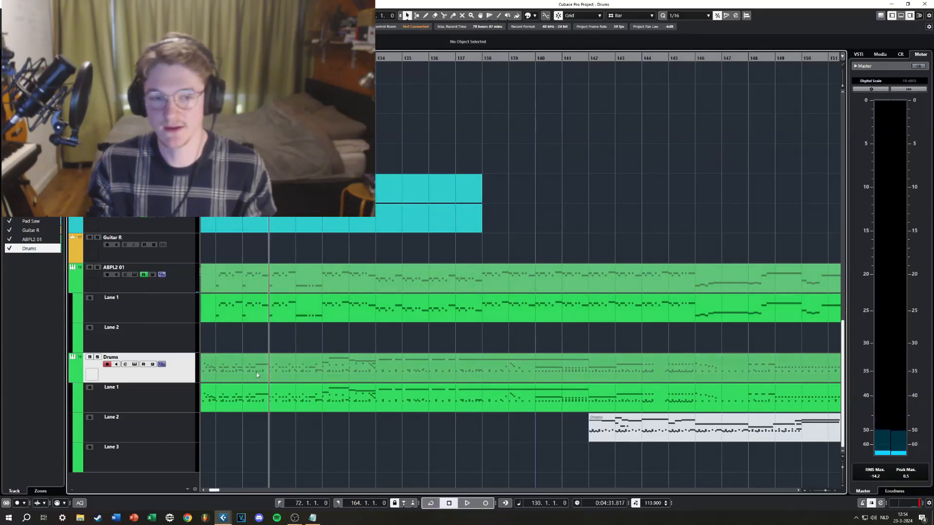
# - Play the earlier drum section from bar 102 in the Key Editor and return the playback position to bar 102
pyautogui.hscroll(-3, 356, 353)
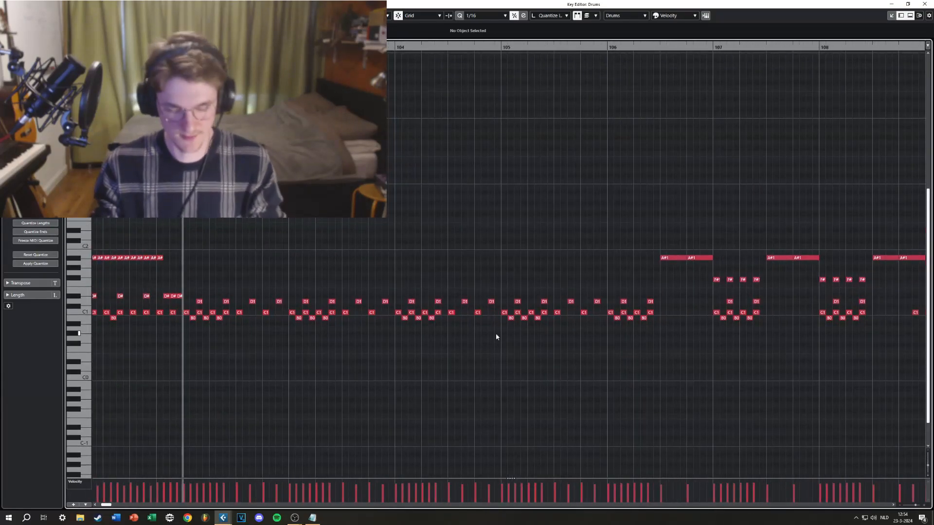
pyautogui.press('space')
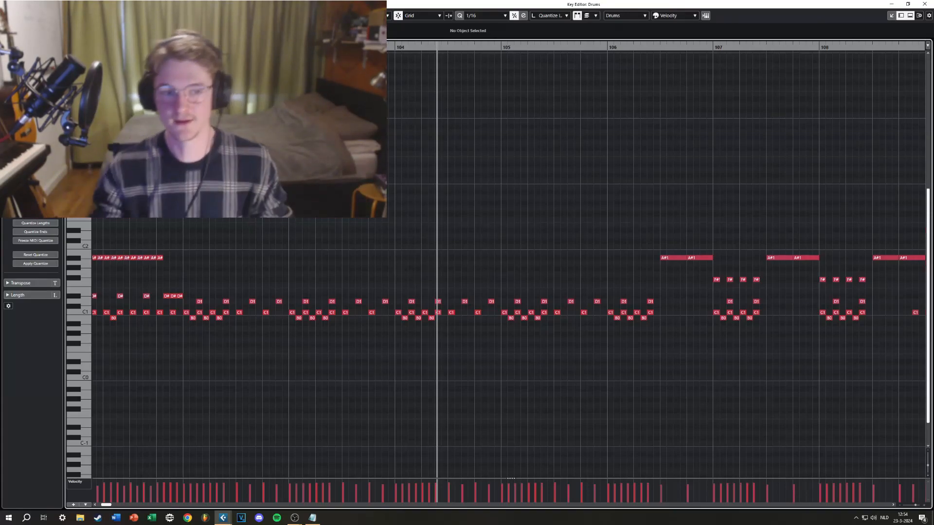
pyautogui.click(184, 47)
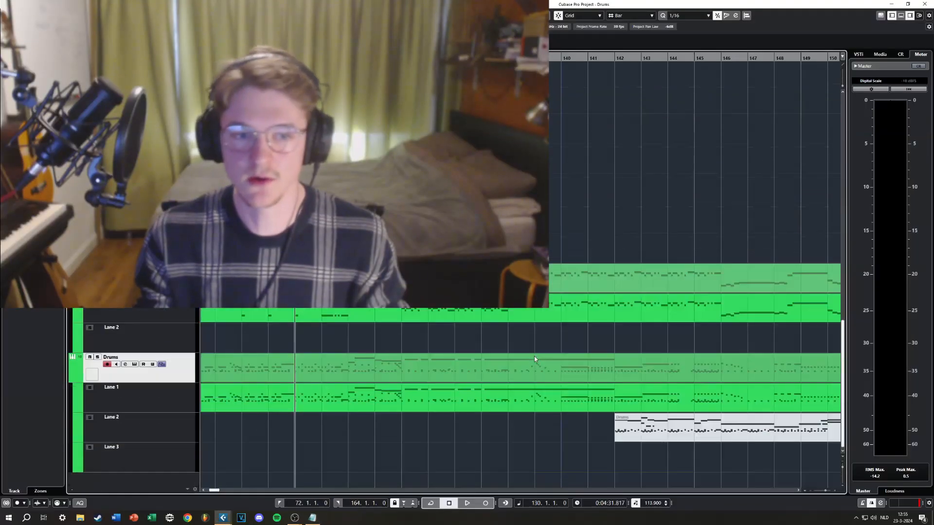
# - Open the Drums part in the Key Editor and show the notes around bars 130 to 132
pyautogui.doubleClick(535, 359)
pyautogui.hscroll(-2, 348, 301)
pyautogui.scroll(3, 357, 316)
pyautogui.hscroll(-2, 389, 322)
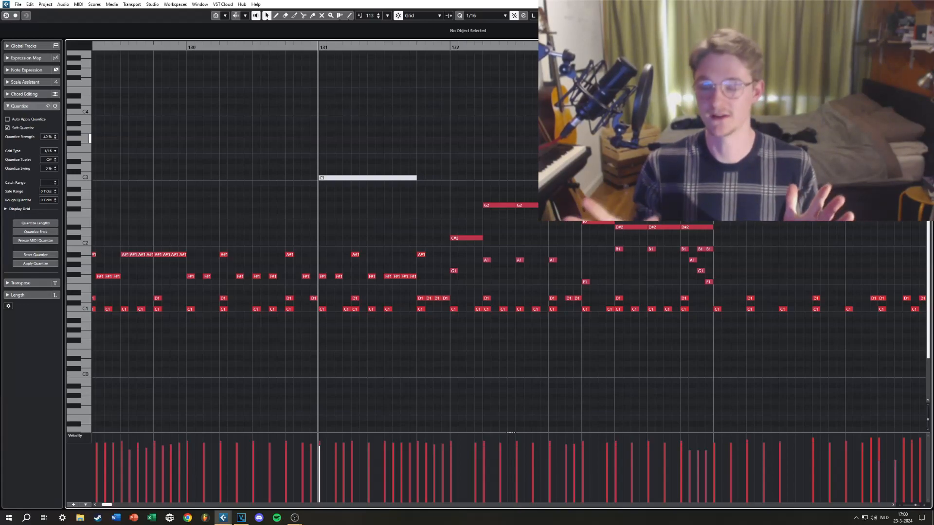
# - Inspect the A#1 note on beat 4 of bar 131 and set the playback position to that beat
pyautogui.scroll(3, 414, 281)
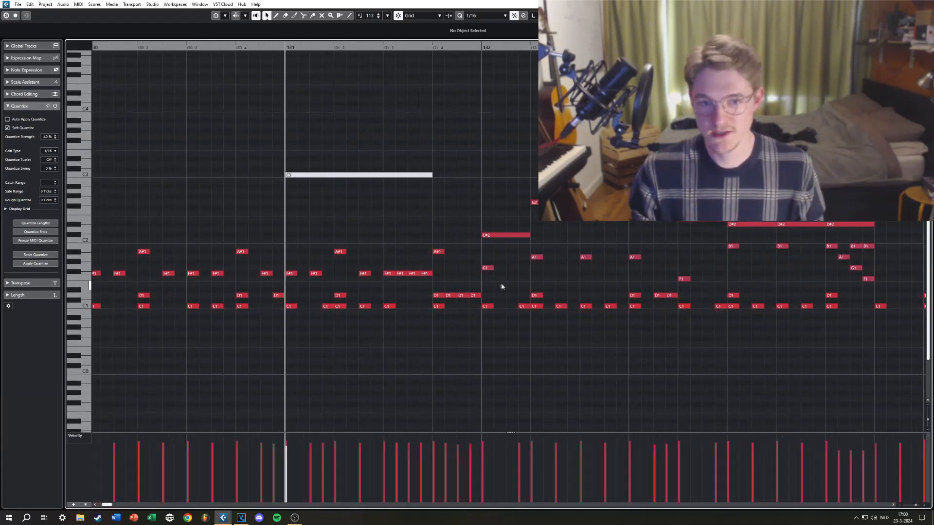
pyautogui.click(472, 292)
pyautogui.click(538, 295)
pyautogui.click(538, 292)
pyautogui.click(522, 292)
pyautogui.click(499, 276)
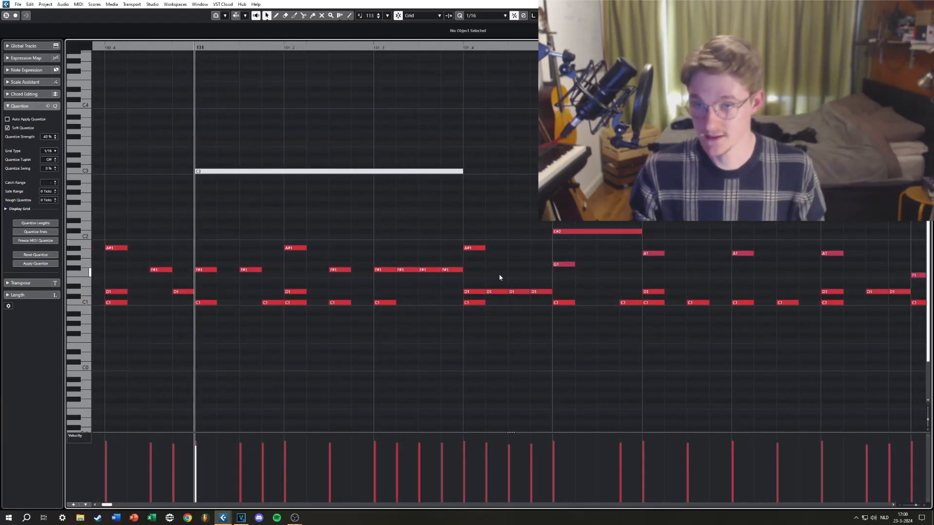
pyautogui.click(476, 249)
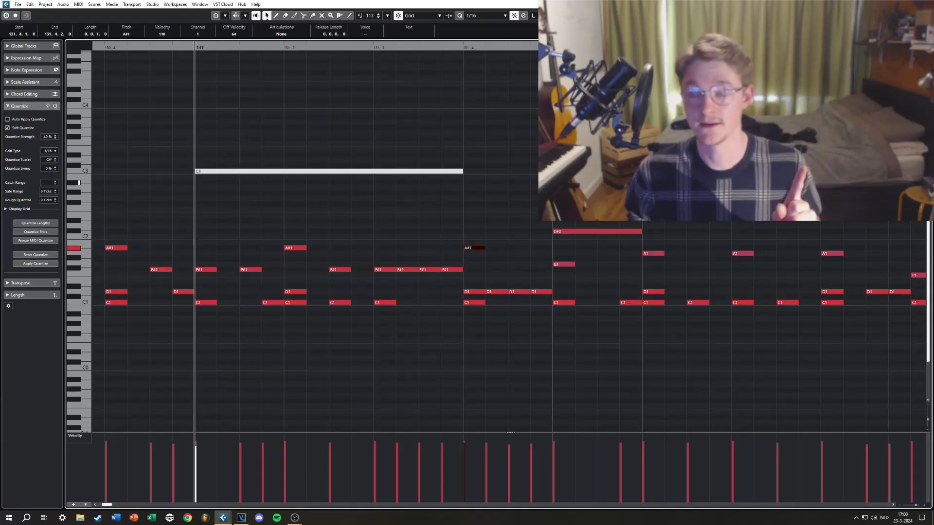
pyautogui.click(468, 113)
pyautogui.click(463, 47)
# - Play the drum fill from bar 131 and select the A#1 note on beat 4 for inspection
pyautogui.moveTo(505, 169); pyautogui.dragTo(521, 175)
pyautogui.scroll(-3, 521, 175)
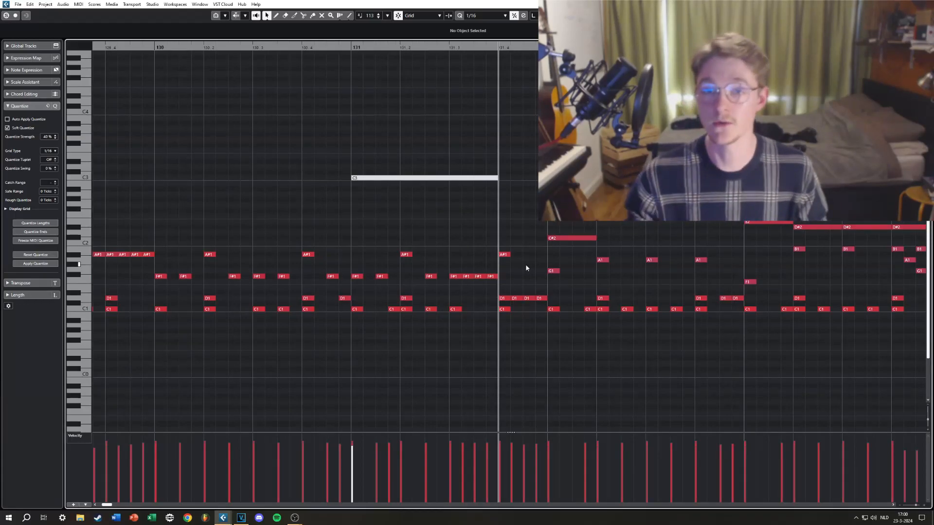
pyautogui.scroll(1, 553, 270)
pyautogui.moveTo(554, 271); pyautogui.dragTo(578, 228)
pyautogui.scroll(-1, 360, 212)
pyautogui.click(315, 48)
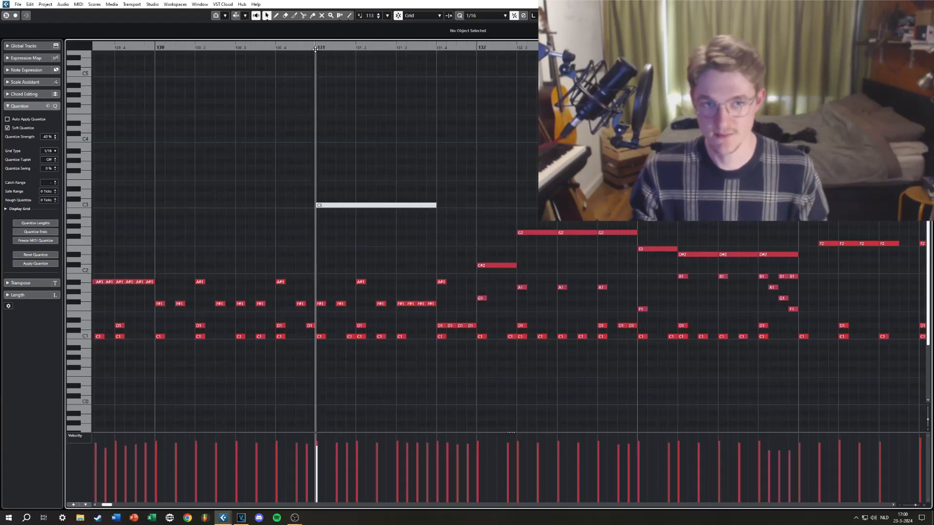
pyautogui.press('space')
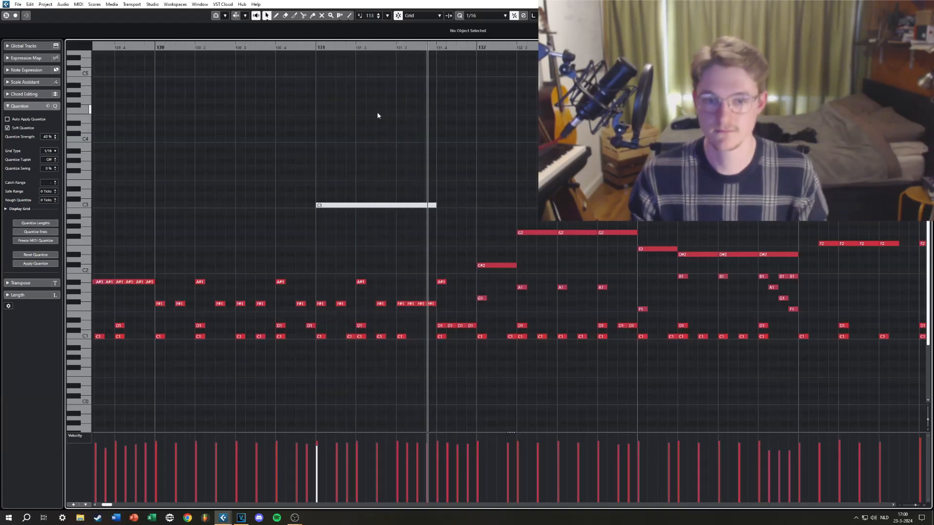
pyautogui.scroll(2, 481, 337)
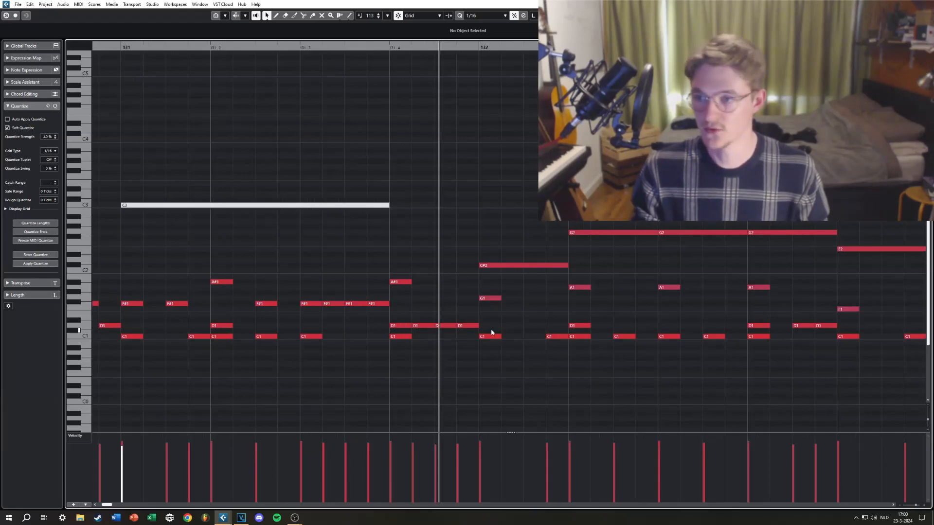
pyautogui.click(403, 284)
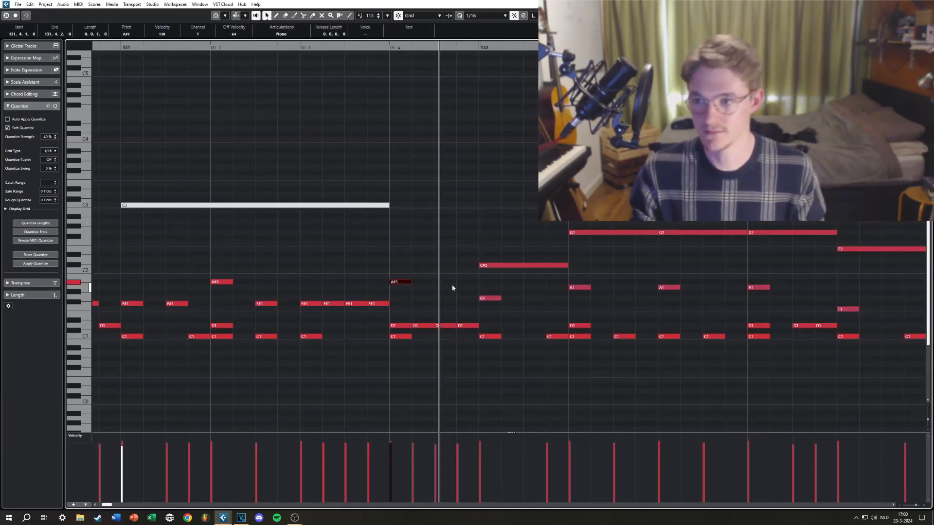
pyautogui.click(452, 286)
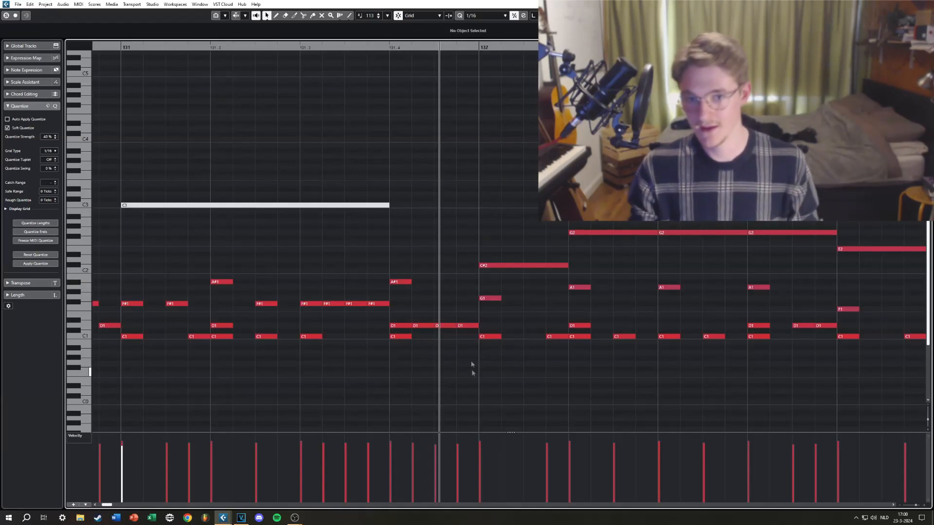
# - Inspect the D#2 and D1 notes on beat 4 of bar 133 and play the fill from that beat
pyautogui.scroll(-3, 476, 360)
pyautogui.moveTo(482, 319); pyautogui.dragTo(420, 292)
pyautogui.scroll(3, 822, 270)
pyautogui.click(705, 48)
pyautogui.moveTo(738, 220); pyautogui.dragTo(667, 204)
pyautogui.click(667, 211)
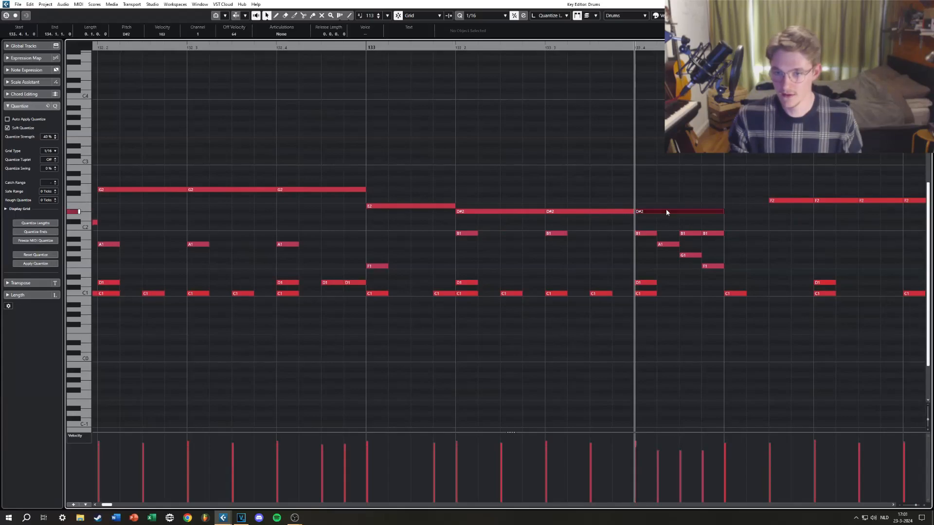
pyautogui.click(650, 283)
pyautogui.hscroll(2, 562, 238)
pyautogui.press('space')
pyautogui.press('space')
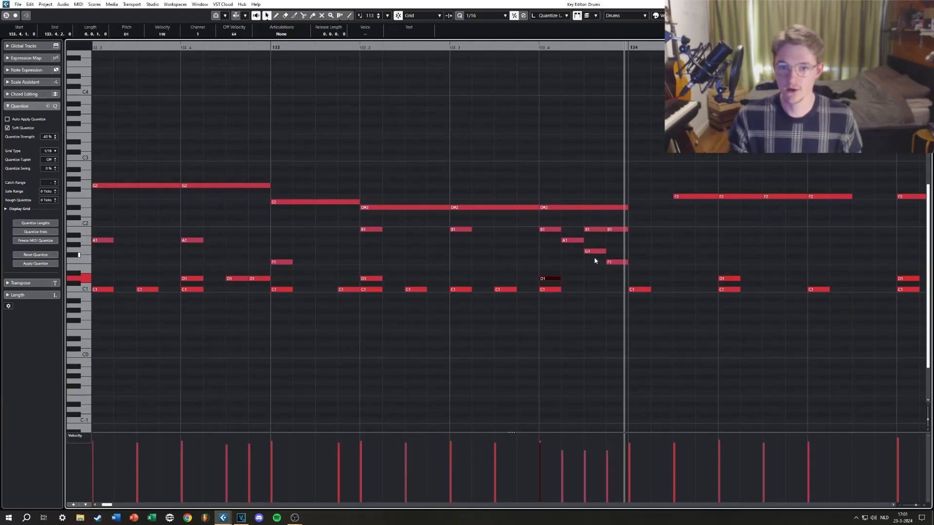
# - Examine the overlapping drum notes across bars 130 to 134 for whether a real drummer could play them
pyautogui.click(582, 302)
pyautogui.scroll(-1, 578, 292)
pyautogui.scroll(-3, 579, 287)
pyautogui.moveTo(578, 284); pyautogui.dragTo(633, 298)
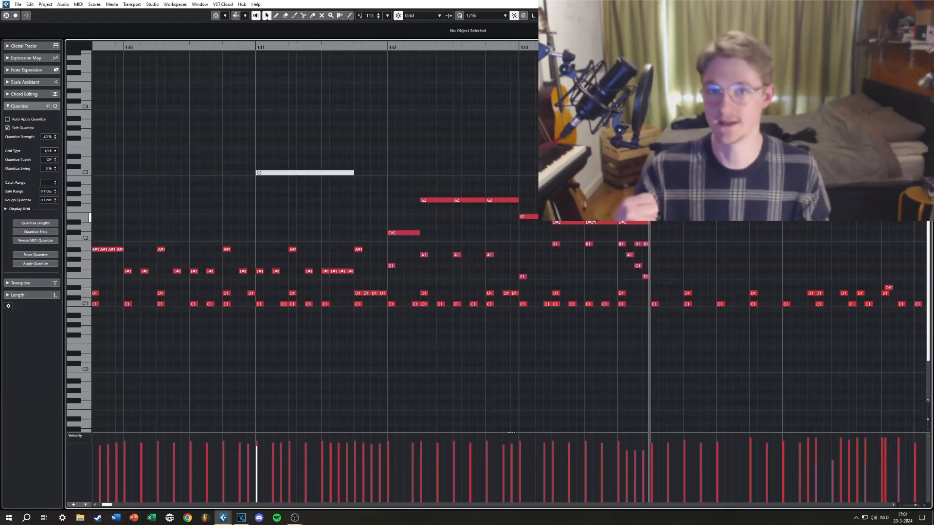
pyautogui.scroll(3, 351, 297)
pyautogui.moveTo(359, 301); pyautogui.dragTo(432, 303)
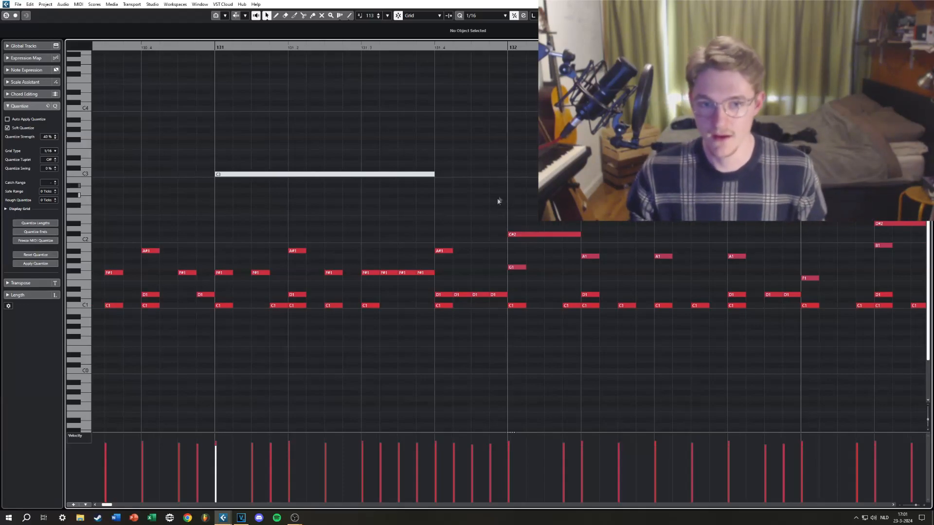
pyautogui.scroll(2, 498, 201)
pyautogui.scroll(-3, 444, 282)
pyautogui.scroll(3, 828, 302)
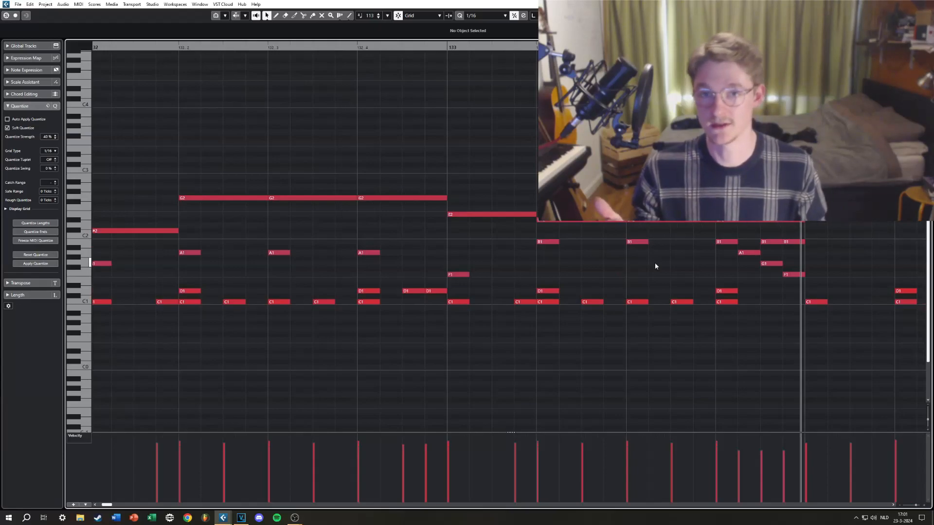
pyautogui.scroll(-3, 766, 168)
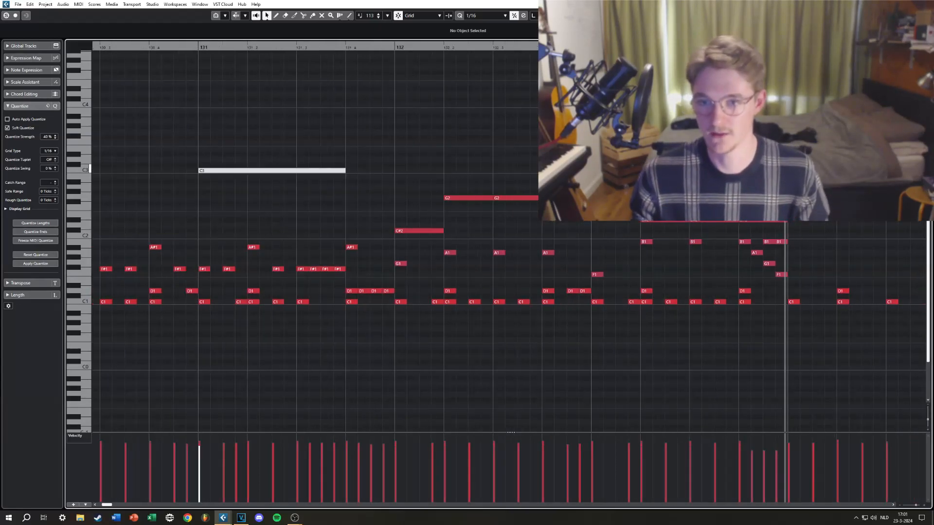
pyautogui.hscroll(-2, 507, 137)
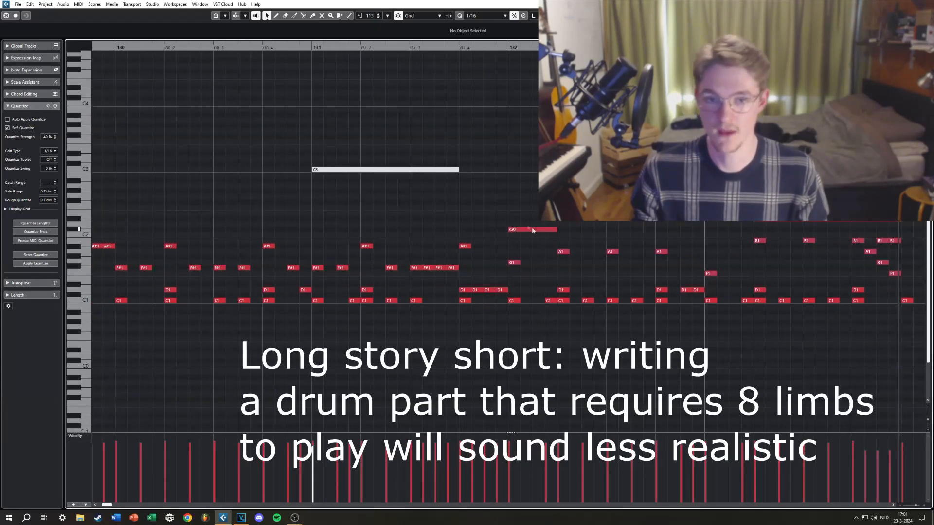
pyautogui.scroll(1, 506, 219)
pyautogui.moveTo(488, 214); pyautogui.dragTo(408, 235)
pyautogui.scroll(2, 403, 197)
pyautogui.scroll(-3, 426, 234)
pyautogui.moveTo(495, 233); pyautogui.dragTo(484, 222)
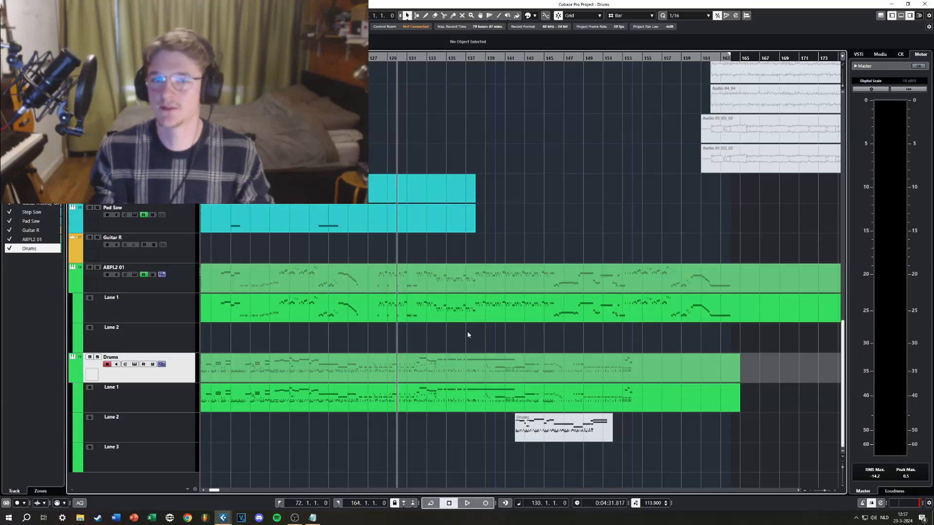
# - Set the playback position in the arrangement to bar 154, where the existing drum notes end
pyautogui.scroll(4, 455, 332)
pyautogui.scroll(1, 380, 337)
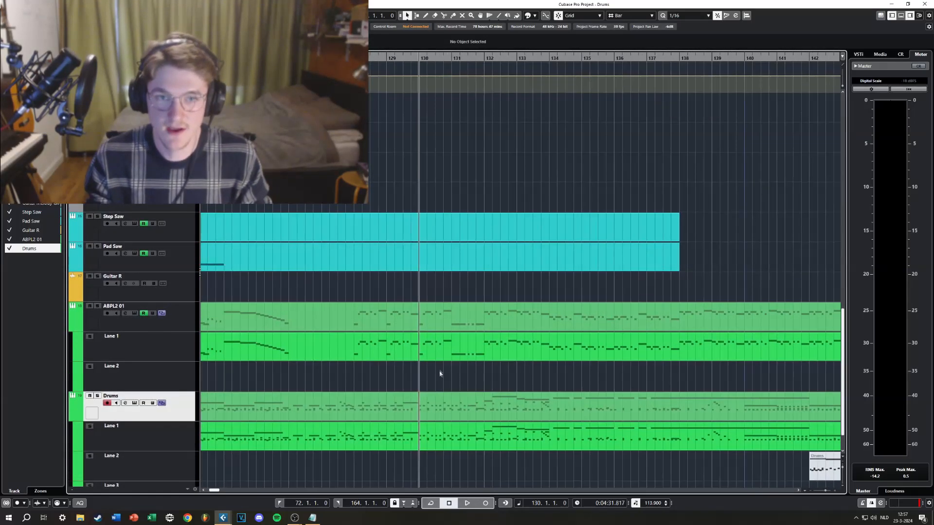
pyautogui.hscroll(3, 608, 291)
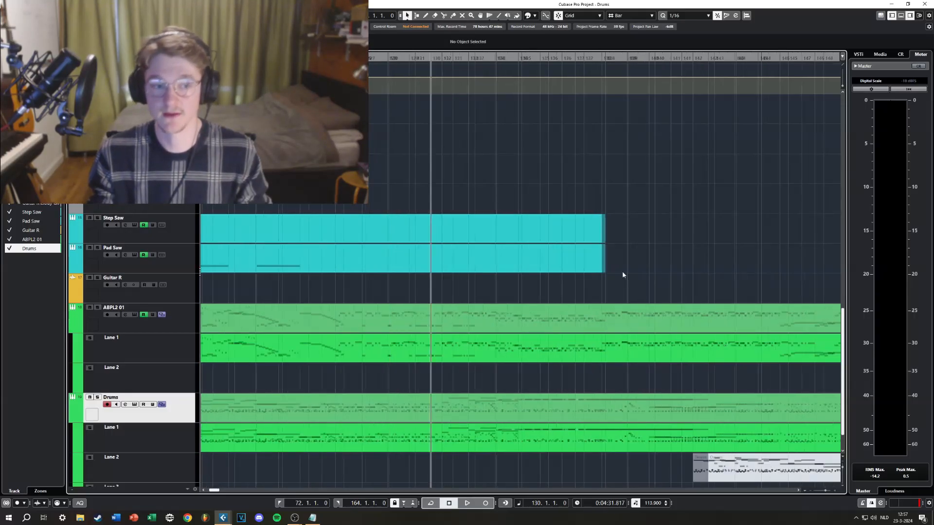
pyautogui.hscroll(10, 622, 271)
pyautogui.scroll(-1, 583, 282)
pyautogui.click(533, 58)
# - Examine the guitar, bass and Drums tracks after bar 154, including the empty stretch of the Drums part
pyautogui.hscroll(3, 391, 241)
pyautogui.scroll(6, 396, 257)
pyautogui.scroll(-7, 399, 273)
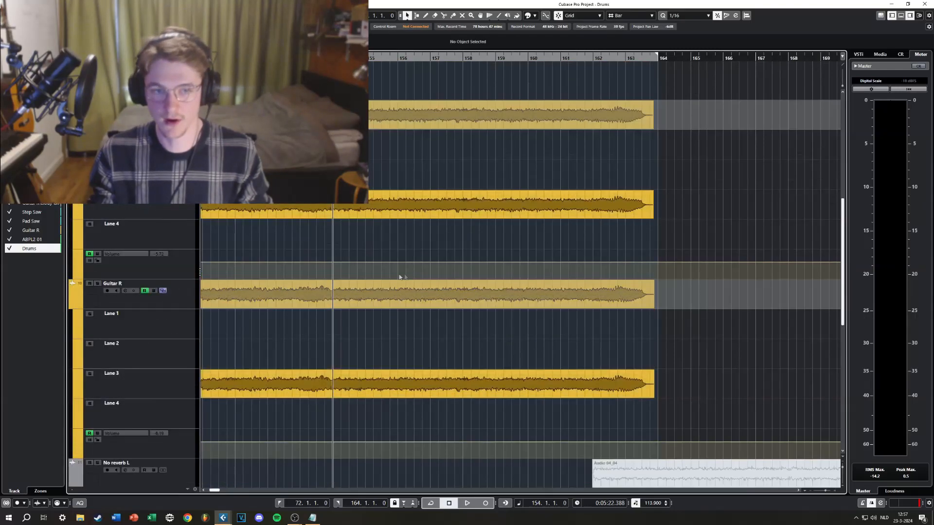
pyautogui.scroll(5, 308, 276)
pyautogui.scroll(-4, 451, 258)
pyautogui.scroll(-5, 451, 253)
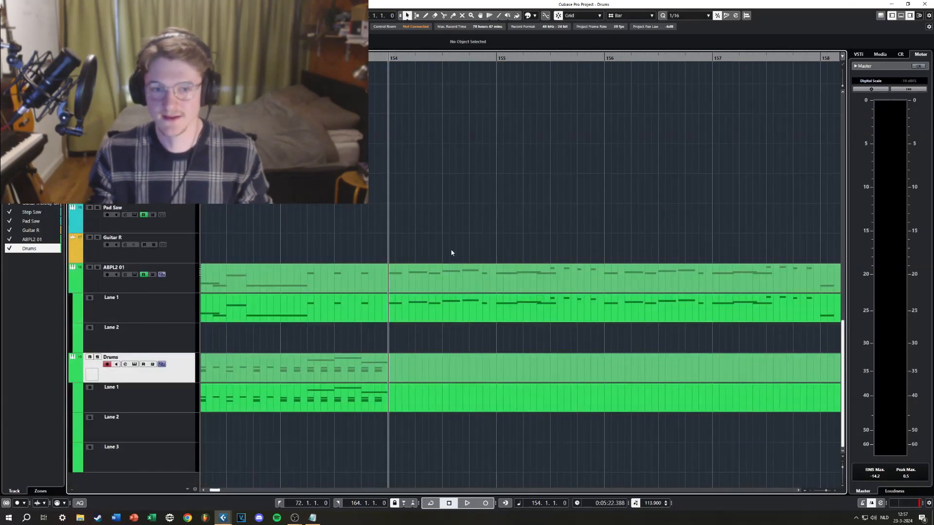
pyautogui.click(422, 372)
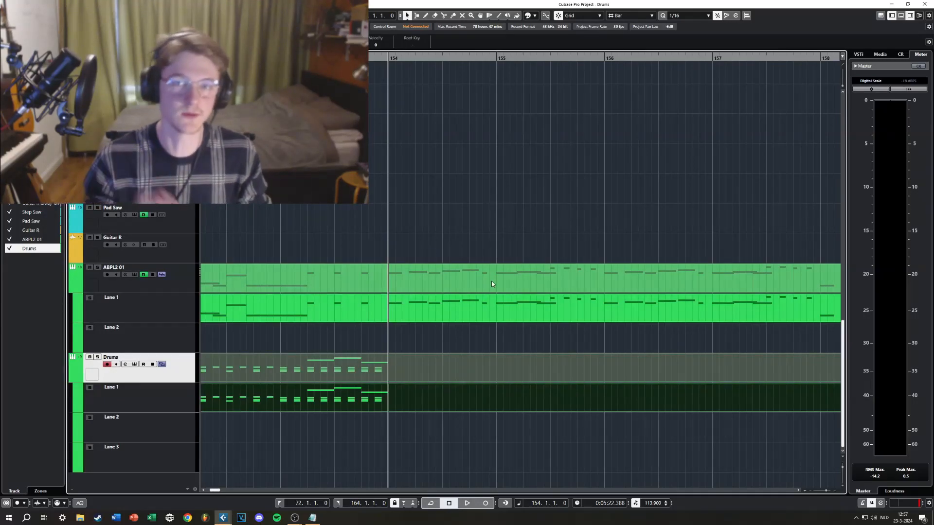
pyautogui.click(582, 224)
# - Review the closing section from bar 154 to bar 164 across all tracks, checking how much of the Drums part is empty
pyautogui.scroll(10, 627, 234)
pyautogui.scroll(-10, 629, 253)
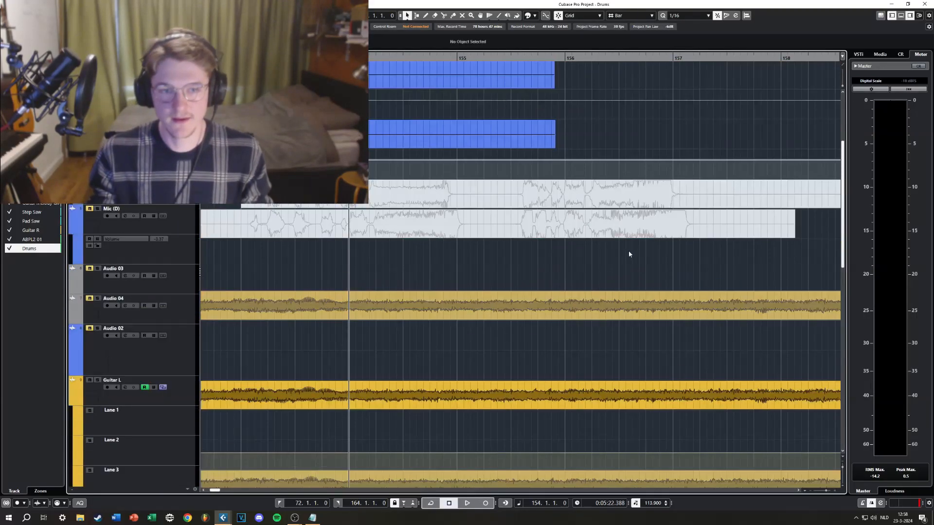
pyautogui.hscroll(-5, 610, 334)
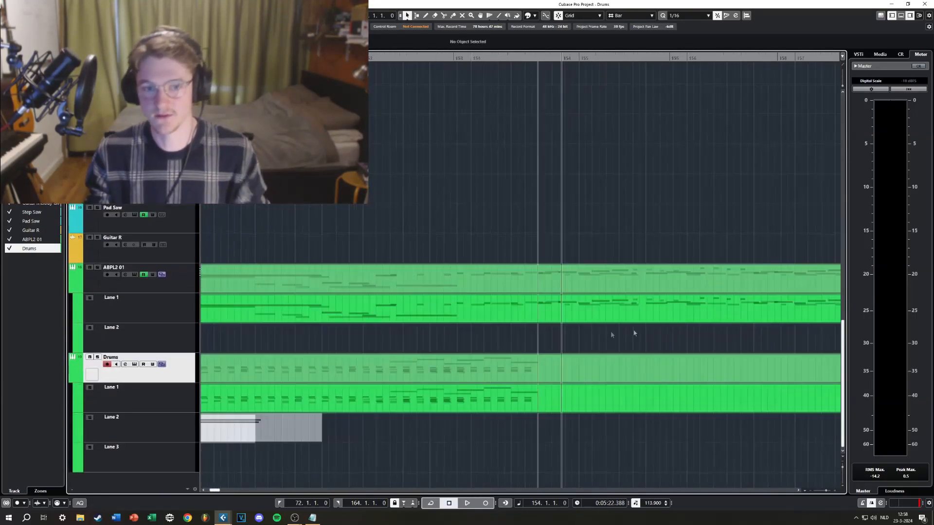
pyautogui.scroll(-2, 607, 335)
pyautogui.hscroll(-2, 578, 351)
pyautogui.scroll(-1, 578, 350)
pyautogui.moveTo(414, 427); pyautogui.dragTo(347, 433)
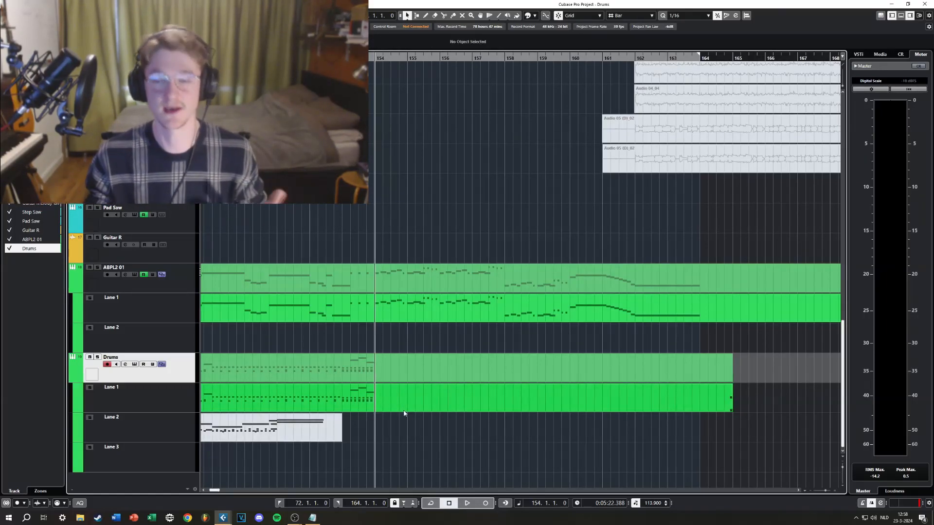
pyautogui.click(430, 359)
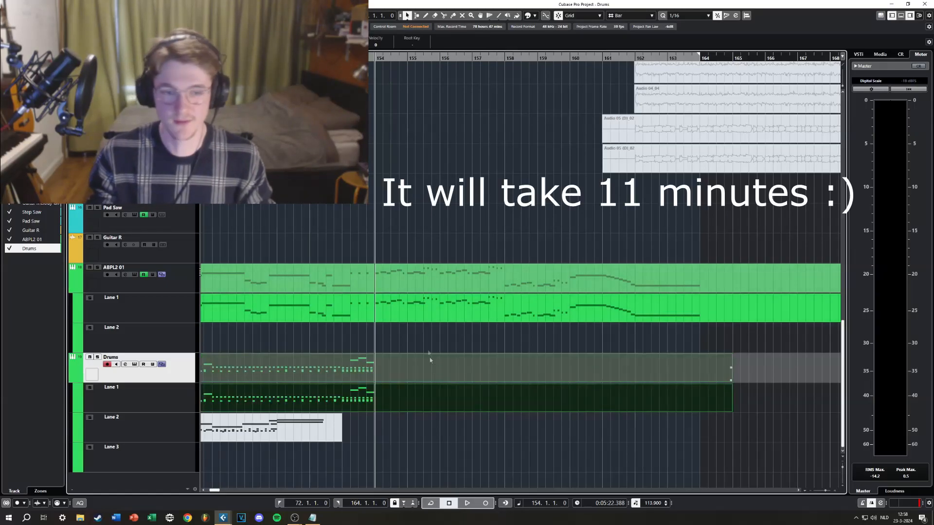
pyautogui.click(395, 227)
pyautogui.scroll(15, 500, 332)
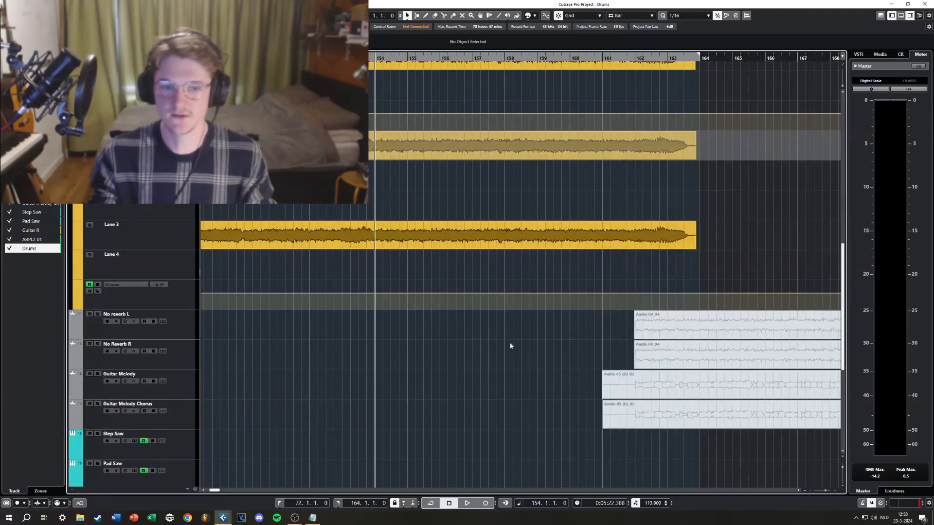
pyautogui.scroll(-5, 501, 332)
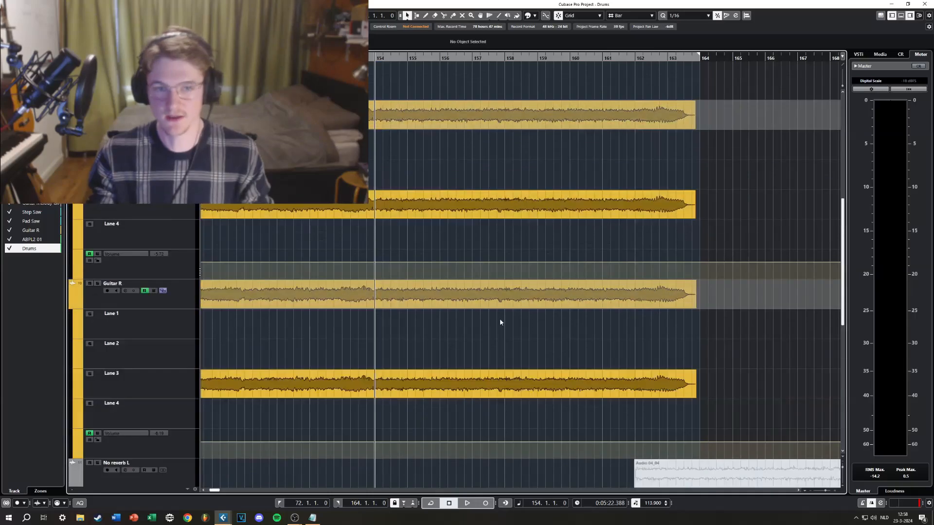
# - Play the song from bar 154 without drums and reduce the track heights to see more of the arrangement
pyautogui.press('space')
pyautogui.scroll(-6, 501, 321)
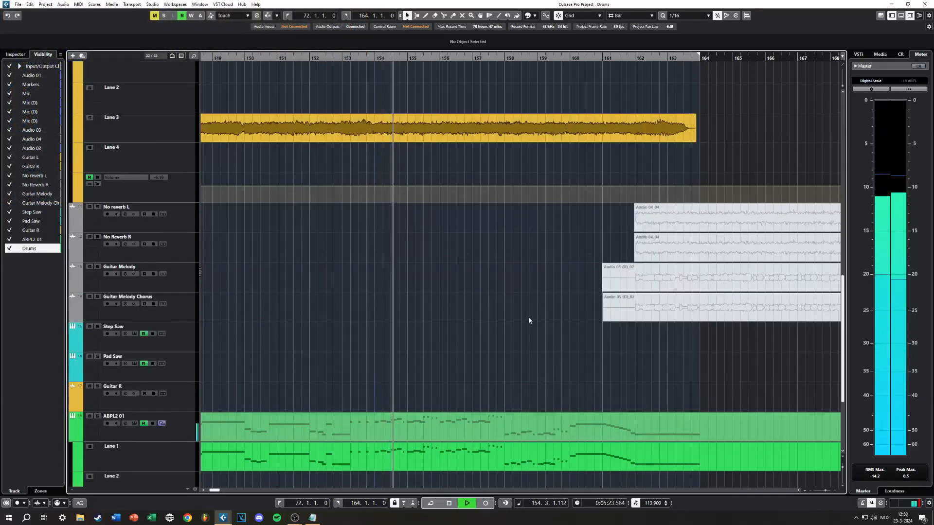
pyautogui.scroll(-3, 549, 326)
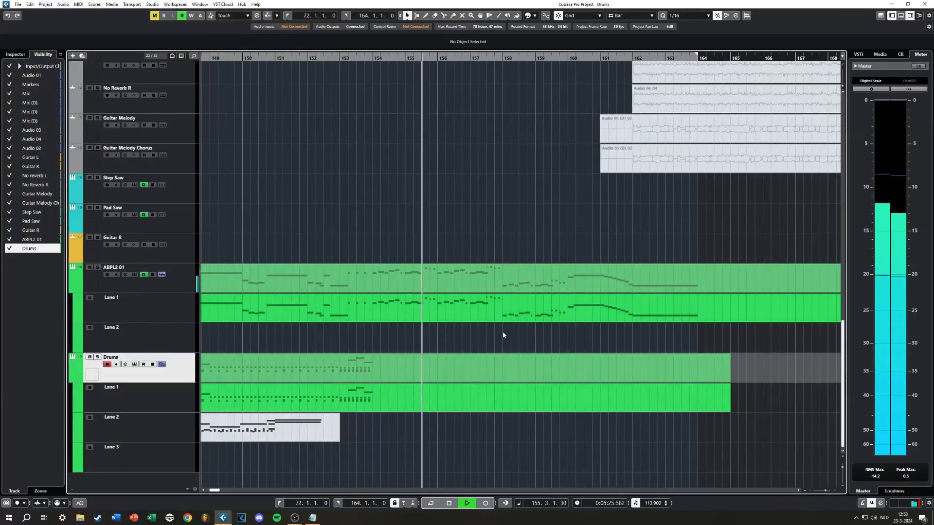
pyautogui.scroll(9, 561, 281)
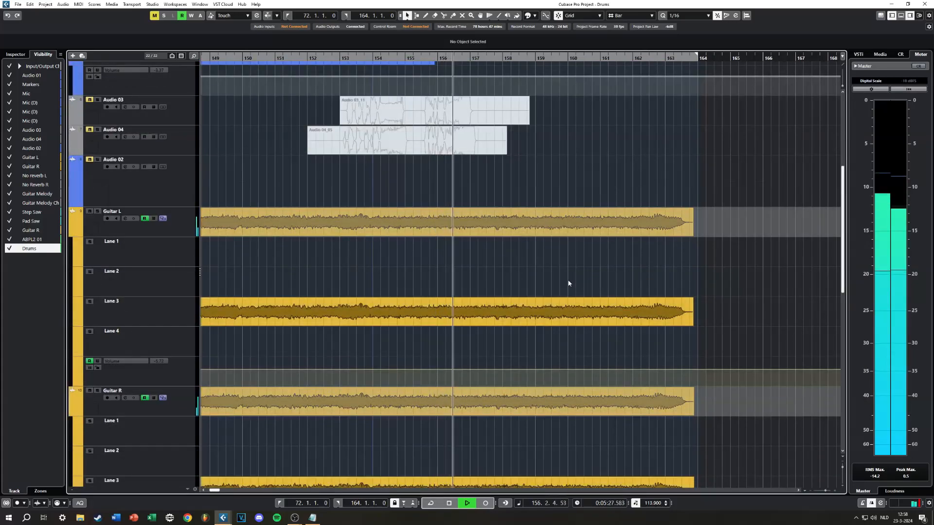
pyautogui.hotkey('shift', 'g')
pyautogui.hotkey('shift', 'g')
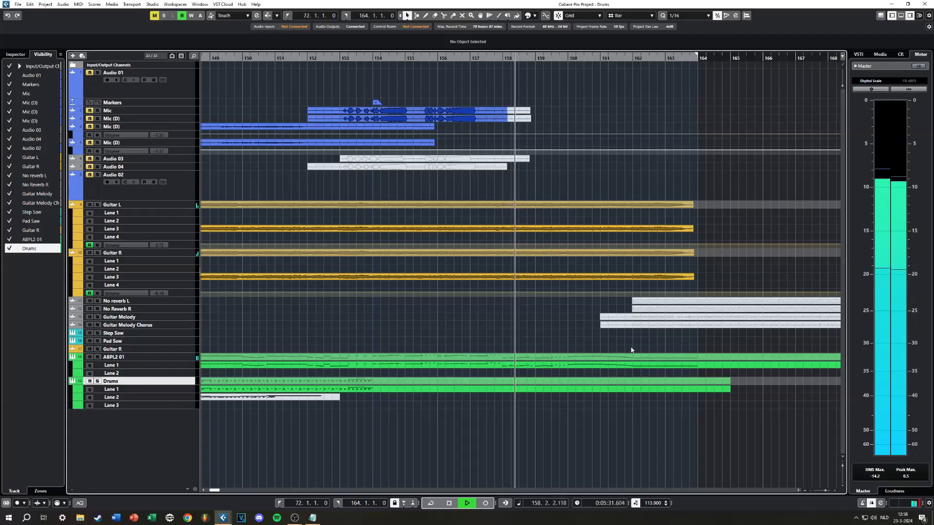
pyautogui.hotkey('shift', 'h')
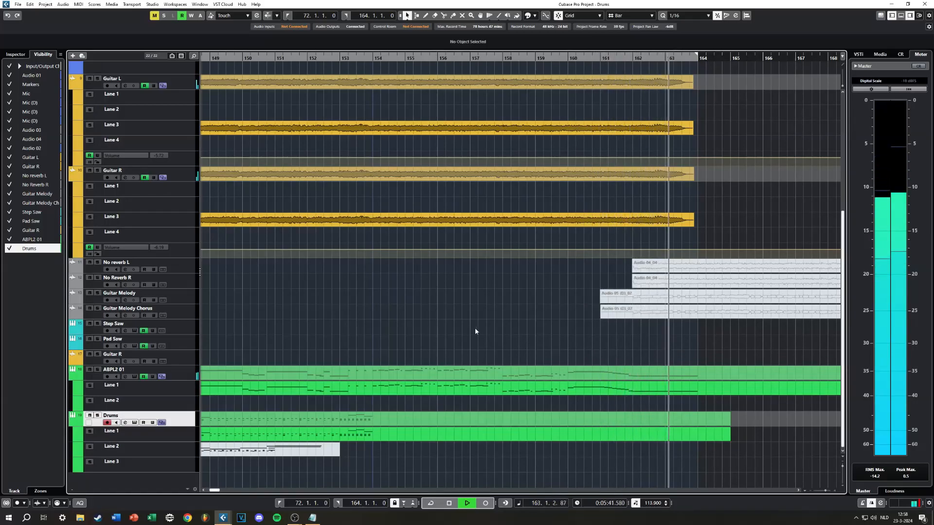
# - Stop playback and return the playback position to bar 154
pyautogui.press('space')
pyautogui.scroll(5, 444, 313)
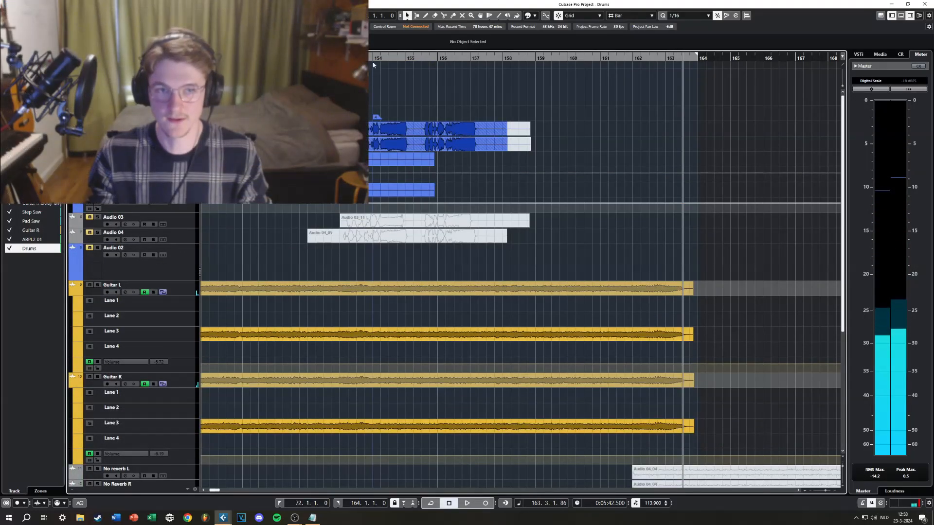
pyautogui.click(372, 61)
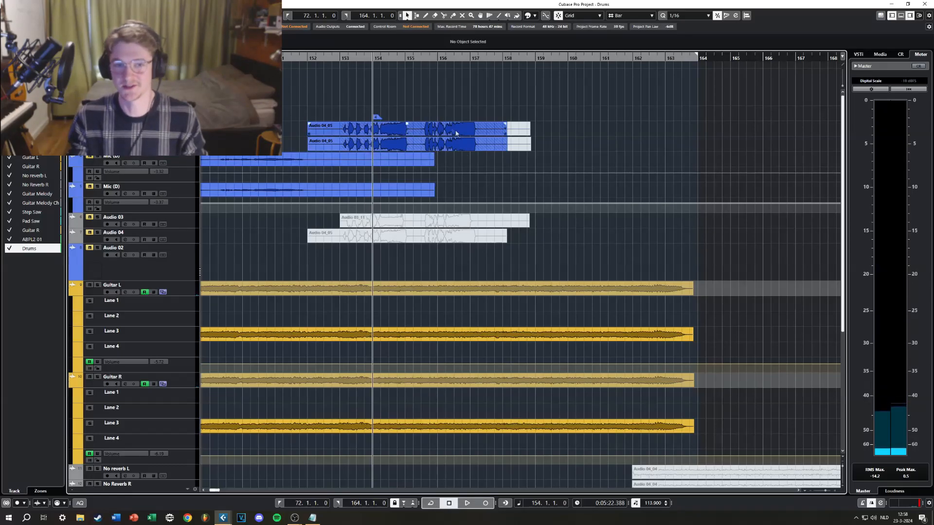
# - Look over the guitar, bass and Drums tracks around bar 154, down to the empty stretch of the Drums part
pyautogui.scroll(-5, 506, 198)
pyautogui.scroll(5, 506, 198)
pyautogui.scroll(-2, 431, 265)
pyautogui.scroll(-6, 431, 265)
pyautogui.moveTo(327, 259); pyautogui.dragTo(496, 338)
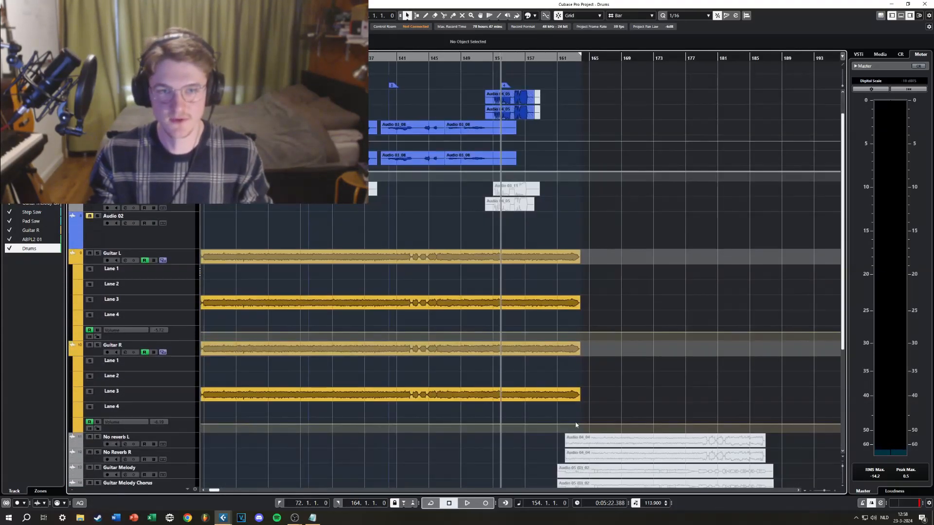
pyautogui.scroll(-4, 576, 424)
pyautogui.scroll(5, 568, 418)
pyautogui.scroll(2, 379, 333)
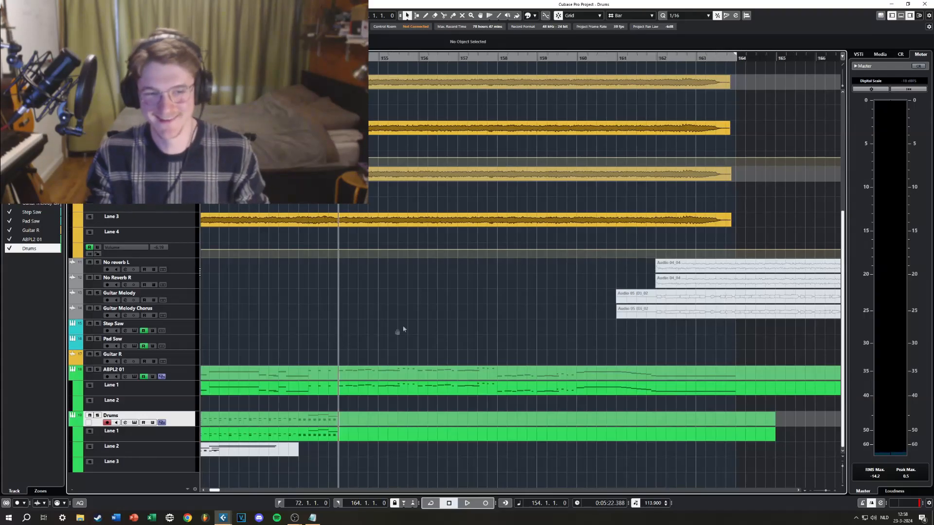
# - Open the Drums part for note editing at its empty section from bar 154
pyautogui.moveTo(403, 329); pyautogui.dragTo(443, 340)
pyautogui.click(452, 416)
pyautogui.hotkey('shift', 'h')
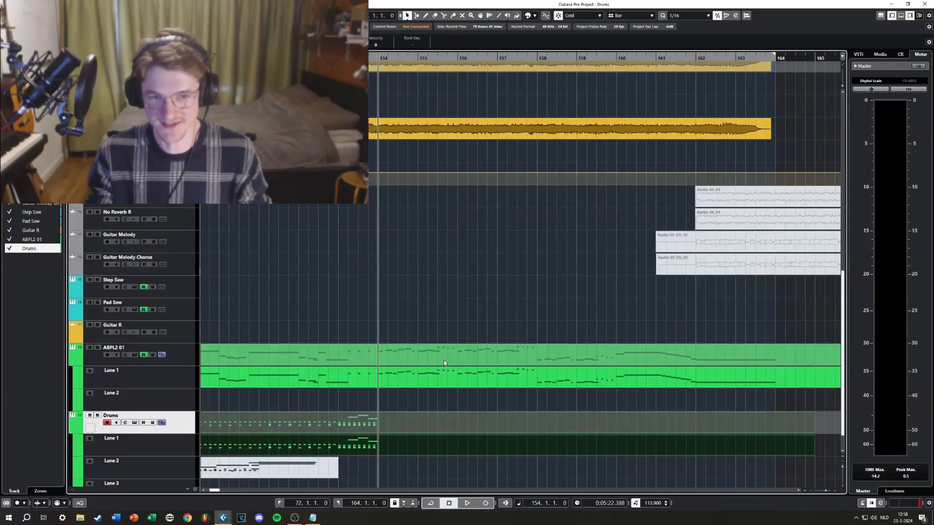
pyautogui.click(389, 266)
pyautogui.scroll(3, 428, 282)
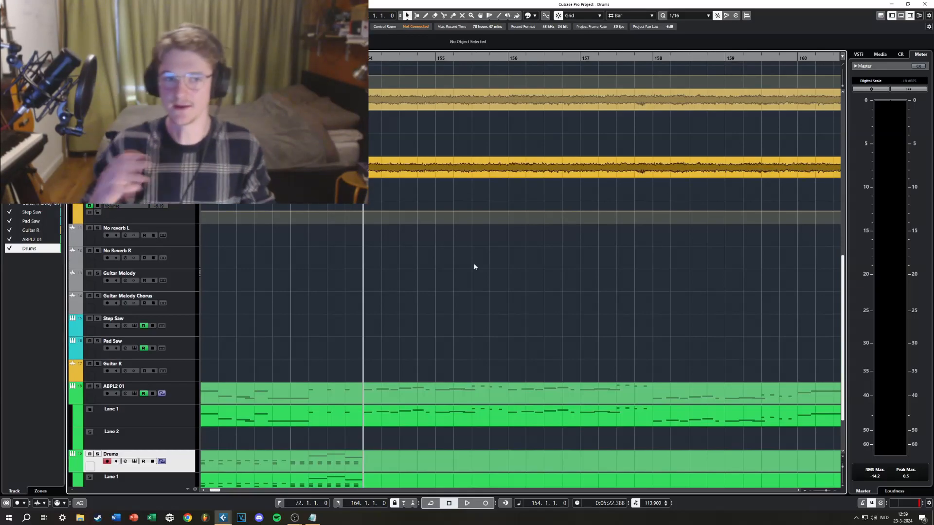
pyautogui.scroll(-2, 473, 266)
pyautogui.doubleClick(384, 419)
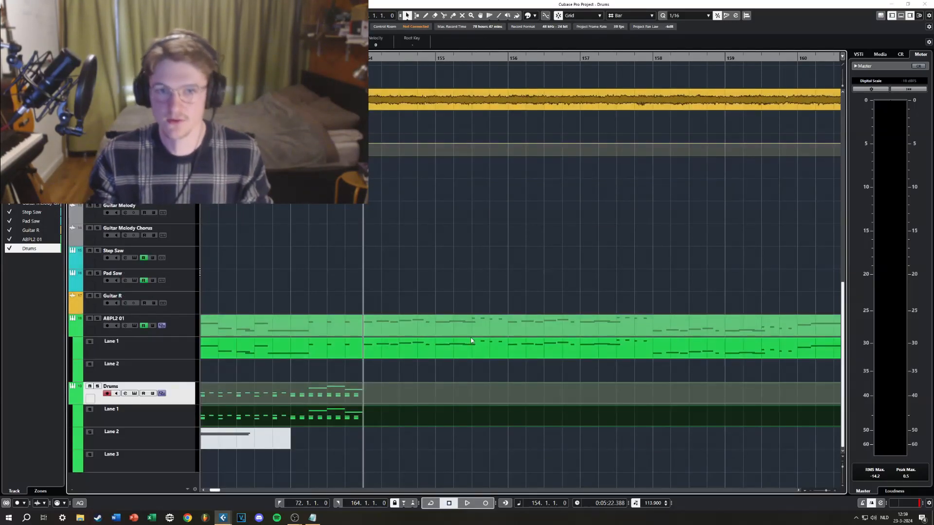
# - Add C1 kicks on all four beats of bar 154 and play them back
pyautogui.moveTo(459, 287); pyautogui.dragTo(487, 297)
pyautogui.scroll(2, 436, 276)
pyautogui.moveTo(366, 302); pyautogui.dragTo(330, 256)
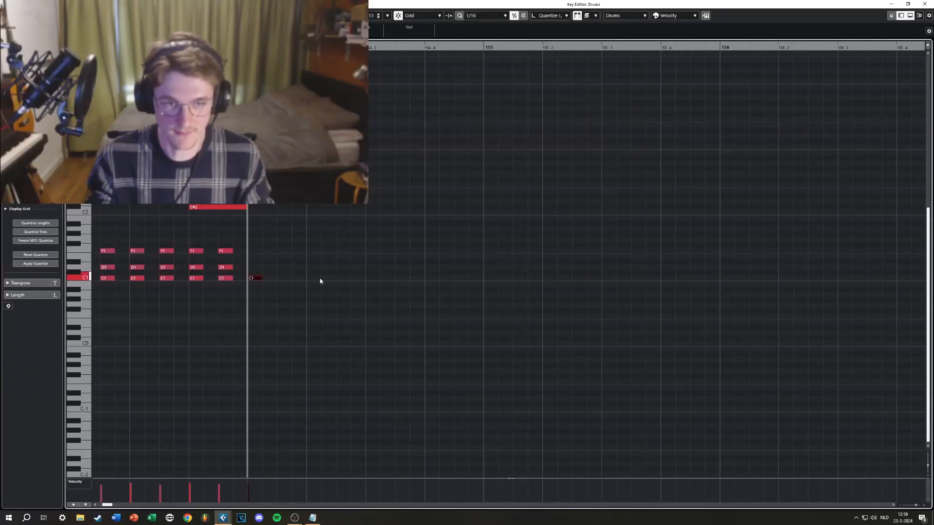
pyautogui.click(309, 279)
pyautogui.click(357, 279)
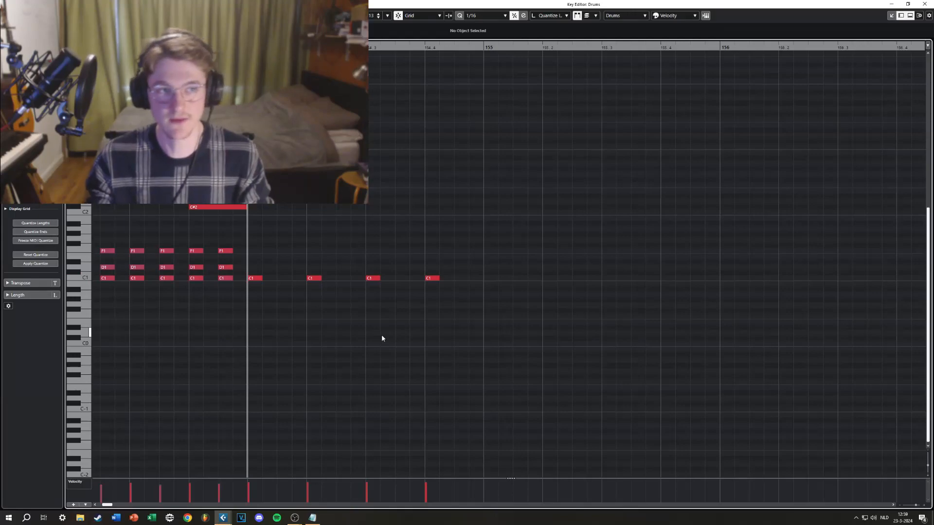
pyautogui.press('space')
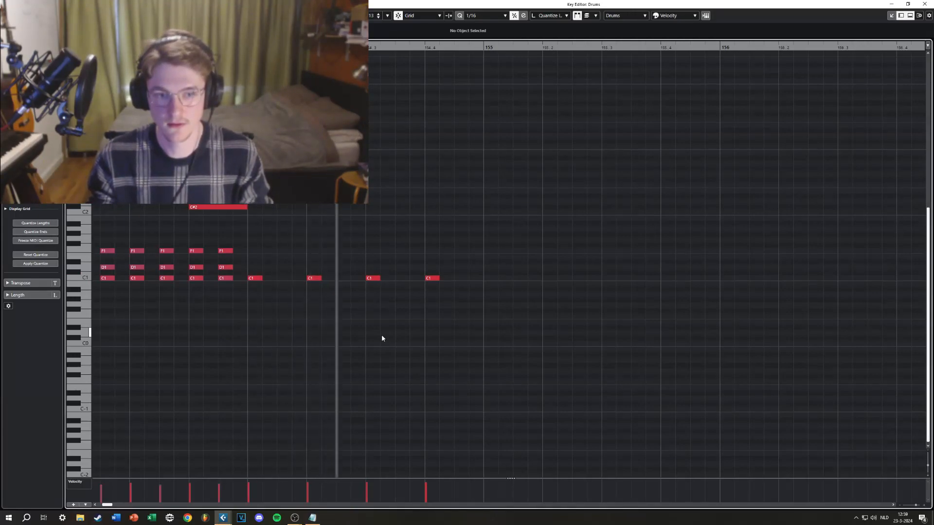
# - Duplicate the four C1 kicks of bar 154 so that they fill bars 154 to 157 on every beat
pyautogui.moveTo(490, 331); pyautogui.dragTo(252, 210)
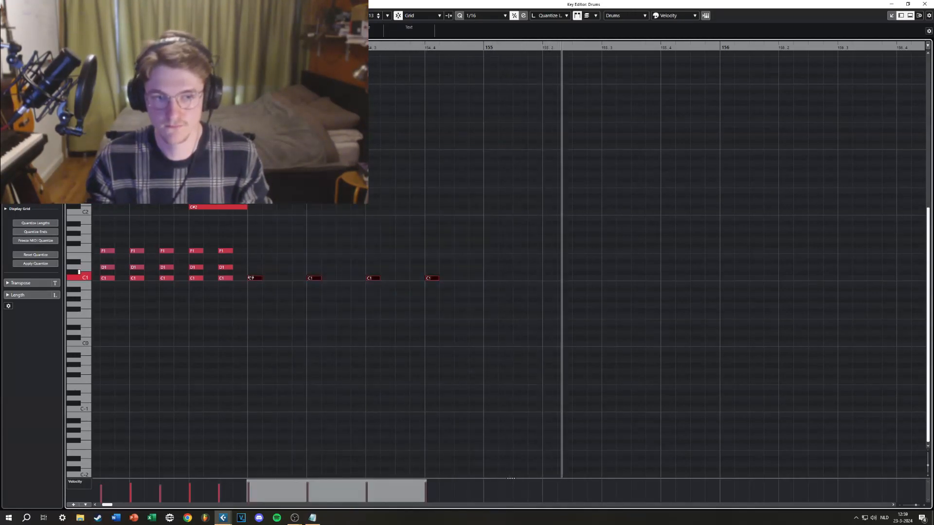
pyautogui.moveTo(254, 279); pyautogui.dragTo(486, 279)
pyautogui.moveTo(685, 326); pyautogui.dragTo(487, 189)
pyautogui.scroll(-5, 250, 186)
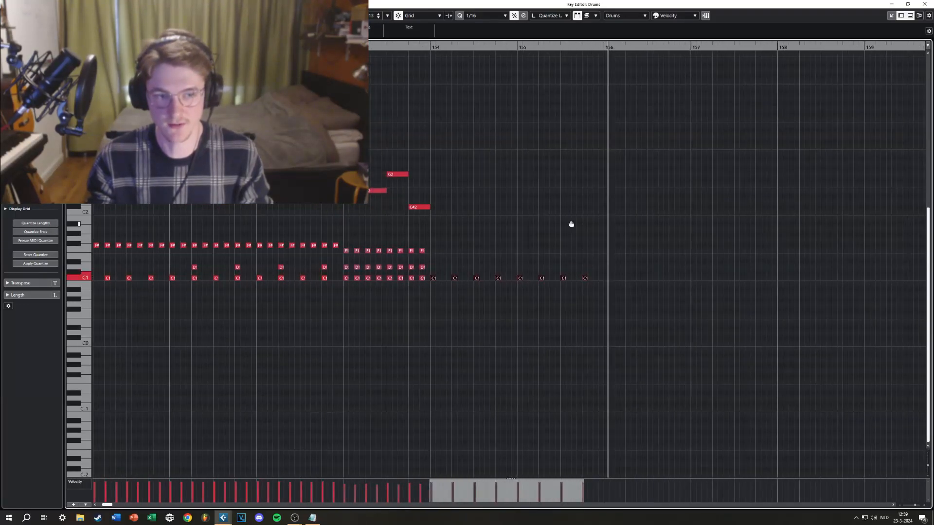
pyautogui.moveTo(526, 237); pyautogui.dragTo(401, 241)
pyautogui.scroll(2, 401, 241)
pyautogui.moveTo(259, 283); pyautogui.dragTo(518, 284)
pyautogui.click(493, 239)
pyautogui.moveTo(819, 308); pyautogui.dragTo(446, 227)
pyautogui.moveTo(516, 283); pyautogui.dragTo(263, 282)
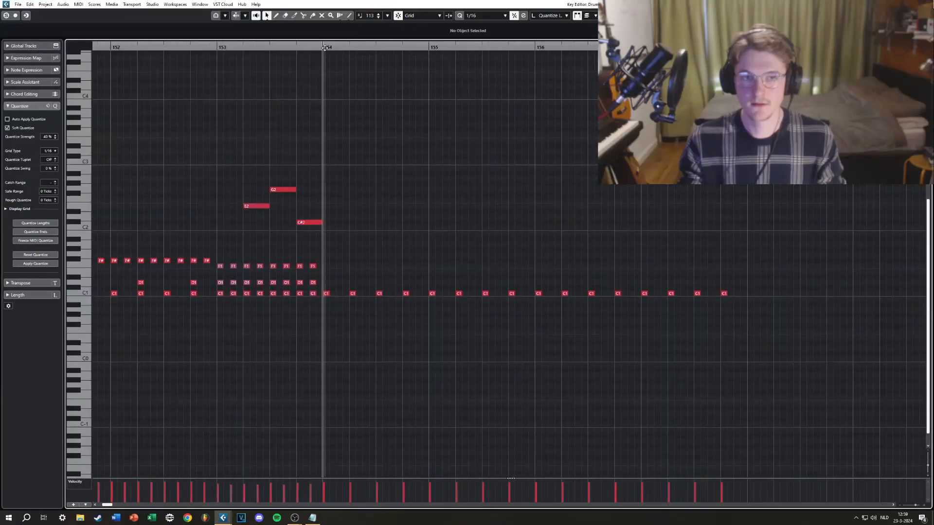
# - Add C1 kicks on the off-beat eighths of beats 1, 2 and 3 in bar 154
pyautogui.moveTo(550, 229); pyautogui.dragTo(555, 239)
pyautogui.scroll(2, 555, 240)
pyautogui.moveTo(479, 287); pyautogui.dragTo(493, 274)
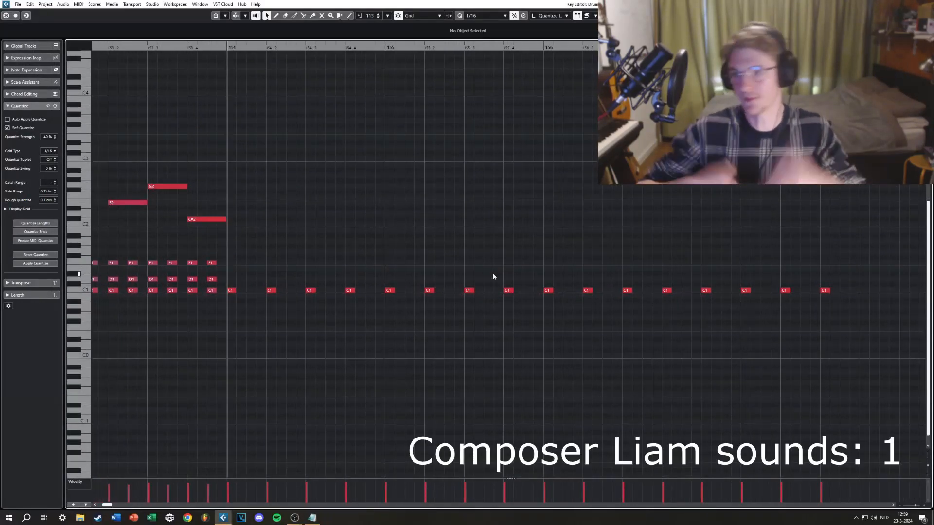
pyautogui.scroll(3, 239, 249)
pyautogui.scroll(2, 317, 262)
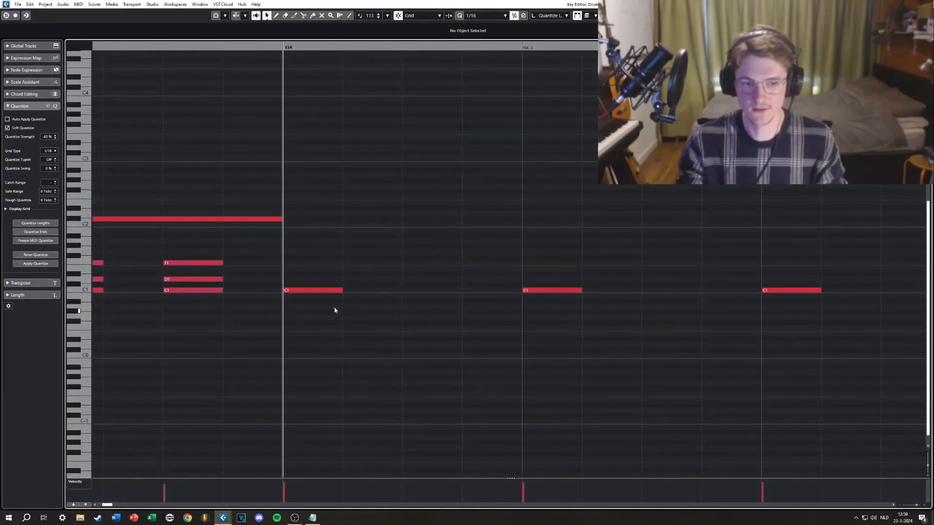
pyautogui.click(336, 291)
pyautogui.click(405, 292)
pyautogui.doubleClick(430, 290)
pyautogui.doubleClick(668, 291)
pyautogui.scroll(-2, 567, 306)
pyautogui.doubleClick(641, 281)
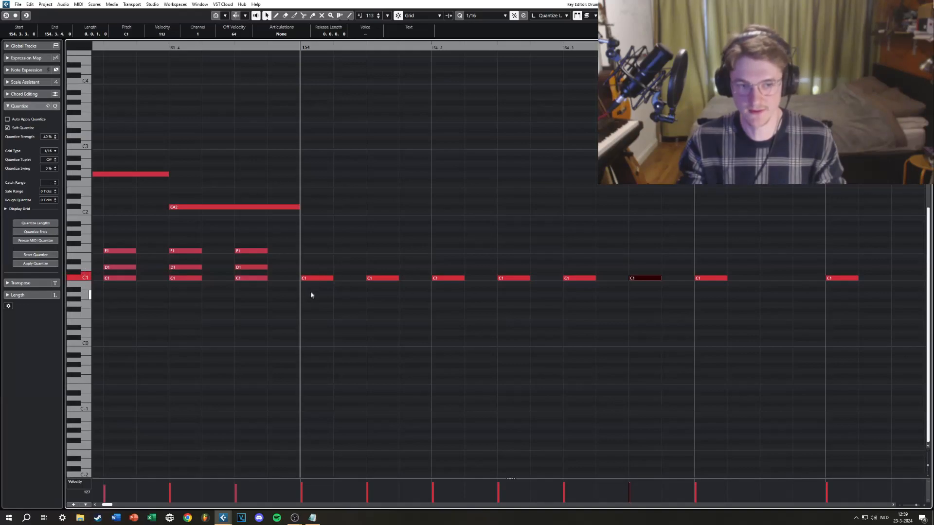
# - Copy the first five kicks of bar 154 one sixteenth later onto B0 and play the alternating pattern
pyautogui.moveTo(304, 294); pyautogui.dragTo(614, 231)
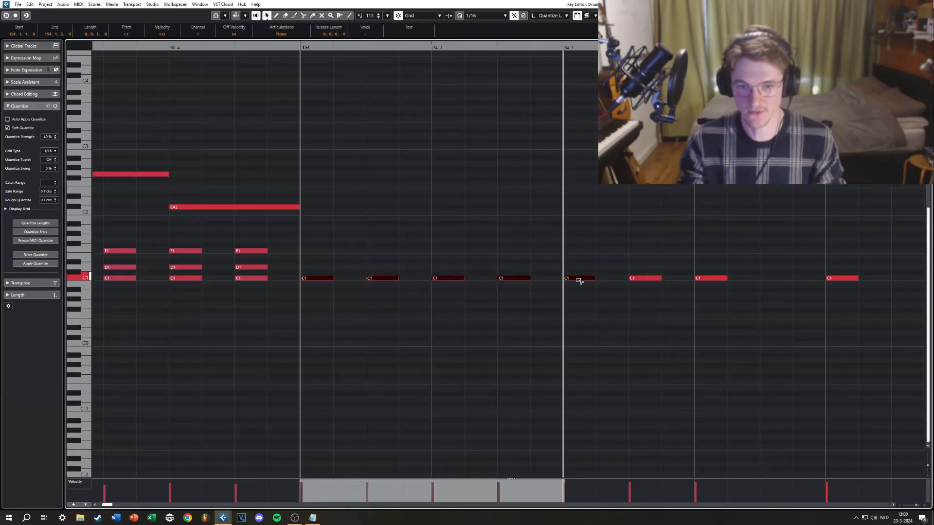
pyautogui.moveTo(593, 285); pyautogui.dragTo(626, 284)
pyautogui.click(798, 297)
pyautogui.press('space')
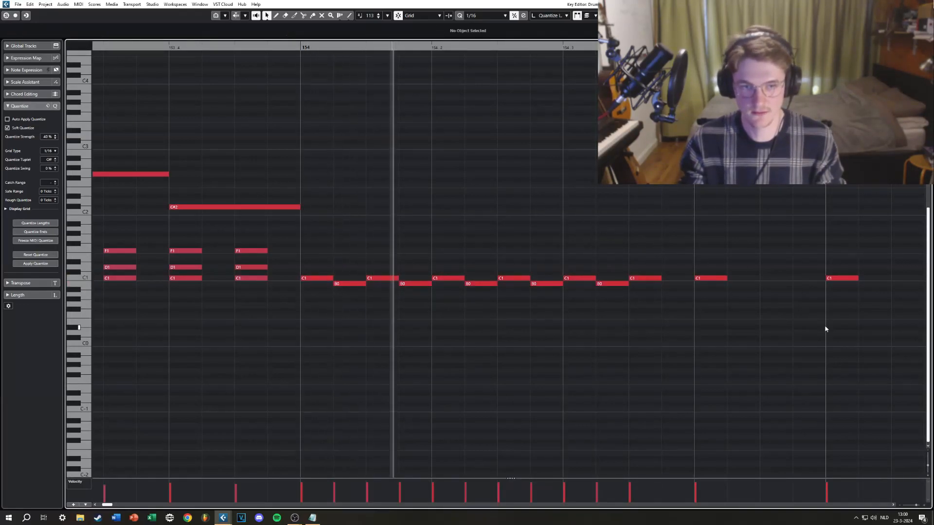
# - Delete the last two B0 kicks in bar 154, keeping the first three, and play the bar from its start
pyautogui.doubleClick(255, 284)
pyautogui.hscroll(-2, 375, 274)
pyautogui.scroll(-2, 374, 273)
pyautogui.click(255, 47)
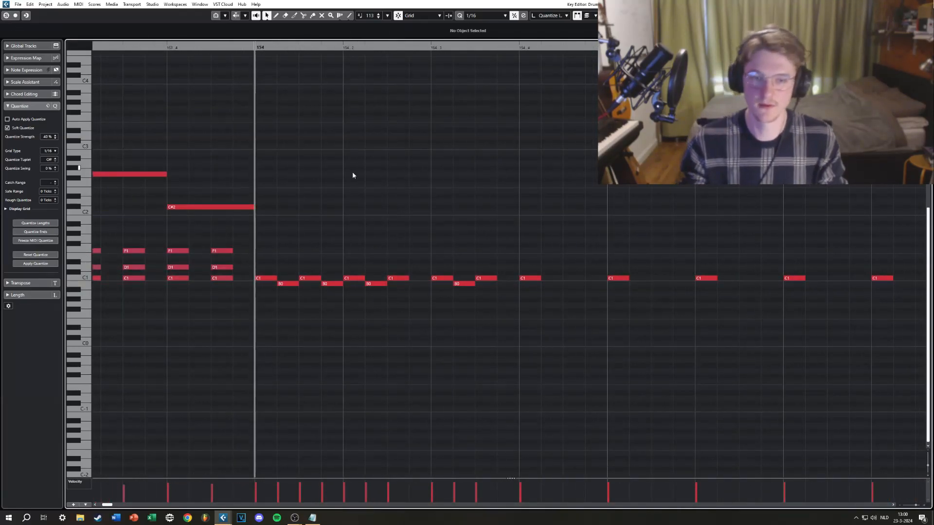
pyautogui.press('space')
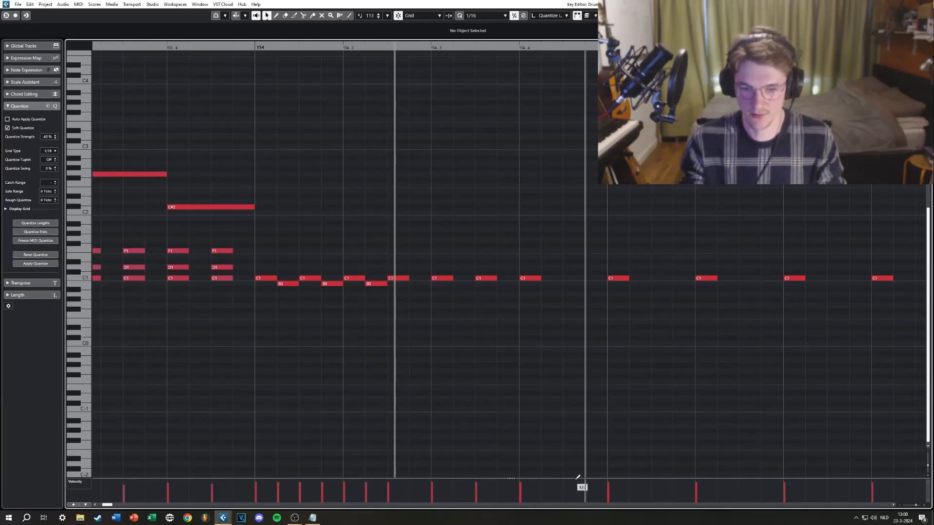
# - Enlarge the velocity display and lower the velocity of the three B0 kicks in bar 154
pyautogui.moveTo(577, 478); pyautogui.dragTo(555, 369)
pyautogui.moveTo(412, 297); pyautogui.dragTo(278, 285)
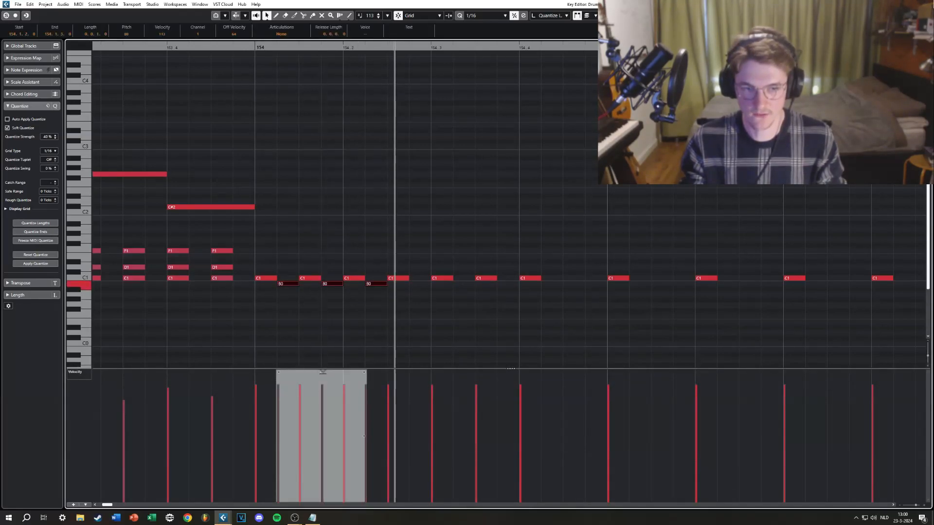
pyautogui.moveTo(323, 372); pyautogui.dragTo(323, 392)
pyautogui.click(326, 344)
# - Solo the edited drum part and play it from bar 154
pyautogui.click(6, 16)
pyautogui.click(256, 47)
pyautogui.press('space')
pyautogui.moveTo(534, 267); pyautogui.dragTo(512, 236)
pyautogui.press('space')
# - Remove the off-beat kick after beat 3 in bar 154, leaving single C1 kicks on beats 3 and 4
pyautogui.moveTo(518, 302); pyautogui.dragTo(367, 290)
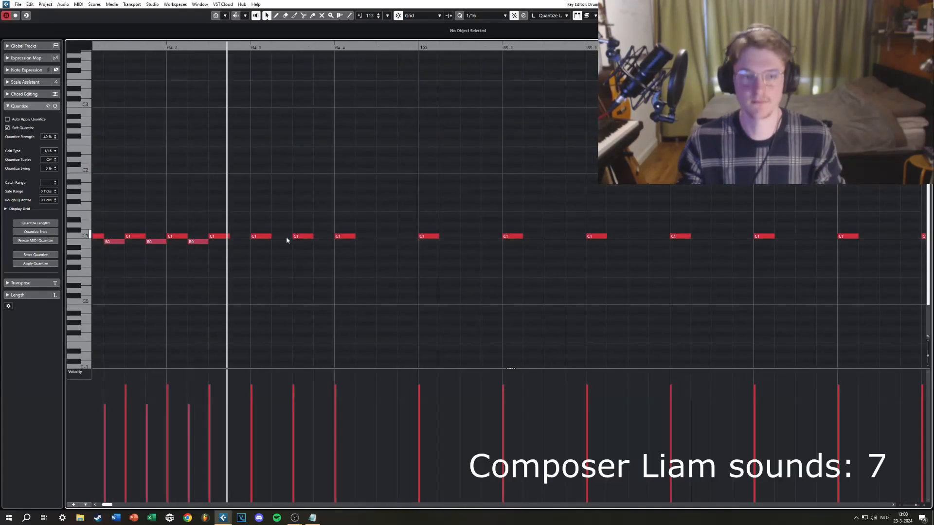
pyautogui.doubleClick(334, 236)
pyautogui.moveTo(306, 238); pyautogui.dragTo(348, 238)
# - Clear the kicks from bars 155 and 156 and copy the kick pattern of bar 154 into bar 155
pyautogui.scroll(-2, 398, 256)
pyautogui.moveTo(406, 250); pyautogui.dragTo(751, 166)
pyautogui.press('Delete')
pyautogui.moveTo(300, 229); pyautogui.dragTo(221, 183)
pyautogui.moveTo(268, 240); pyautogui.dragTo(411, 240)
pyautogui.click(414, 180)
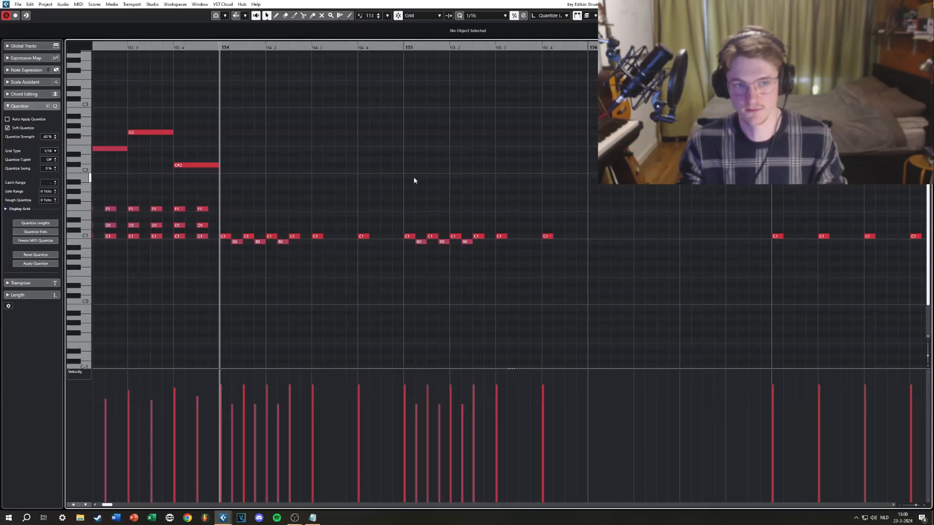
# - Play the kick pattern of bars 154 and 155 to check it
pyautogui.press('space')
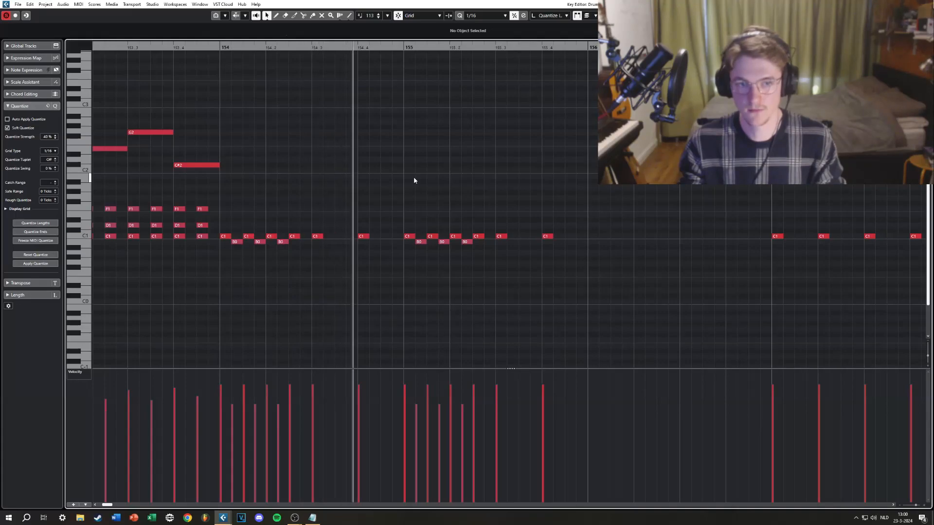
pyautogui.moveTo(651, 259); pyautogui.dragTo(171, 220)
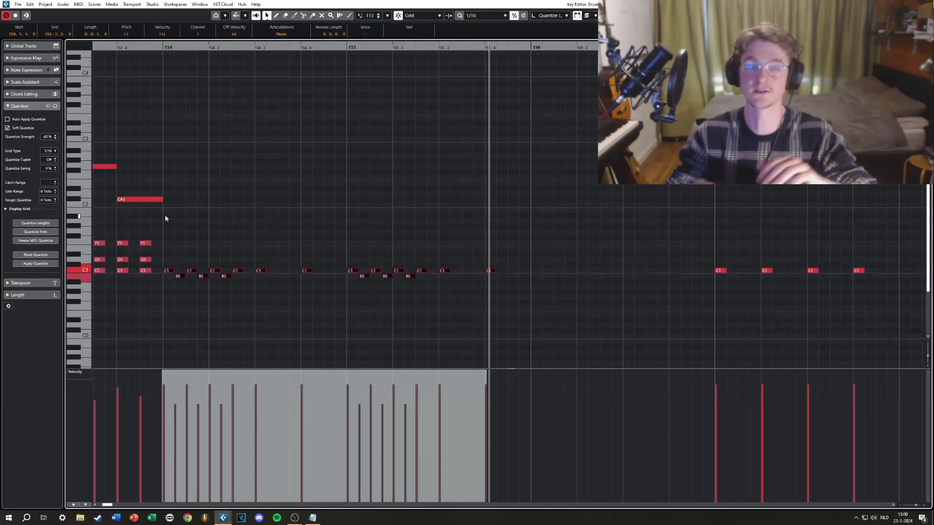
pyautogui.click(207, 195)
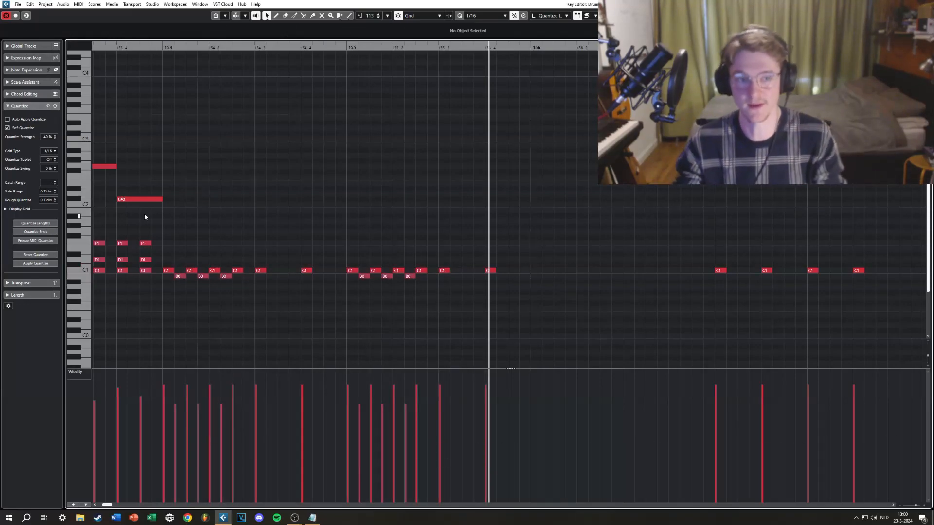
# - Add a D1 snare on the off-beat eighth of beat 1 in bar 154 and play from the bar's start
pyautogui.click(163, 47)
pyautogui.scroll(3, 178, 53)
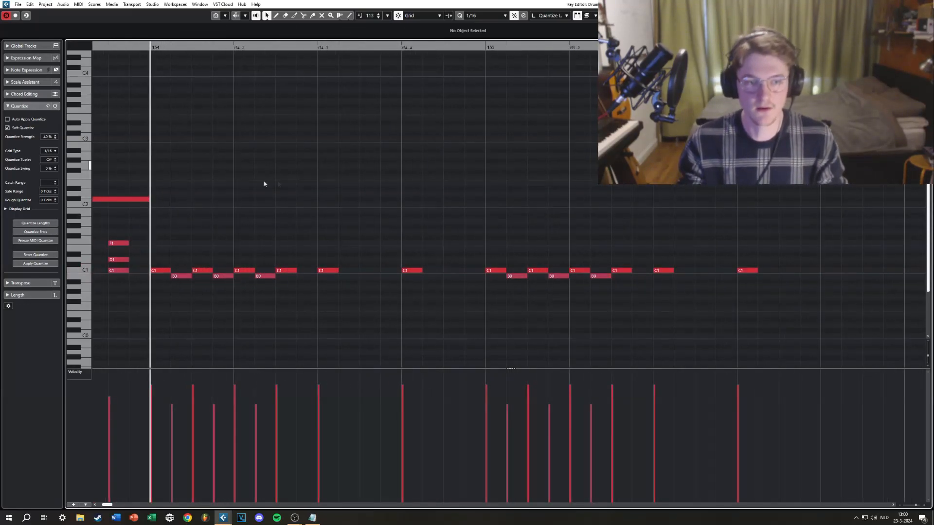
pyautogui.moveTo(264, 181); pyautogui.dragTo(284, 175)
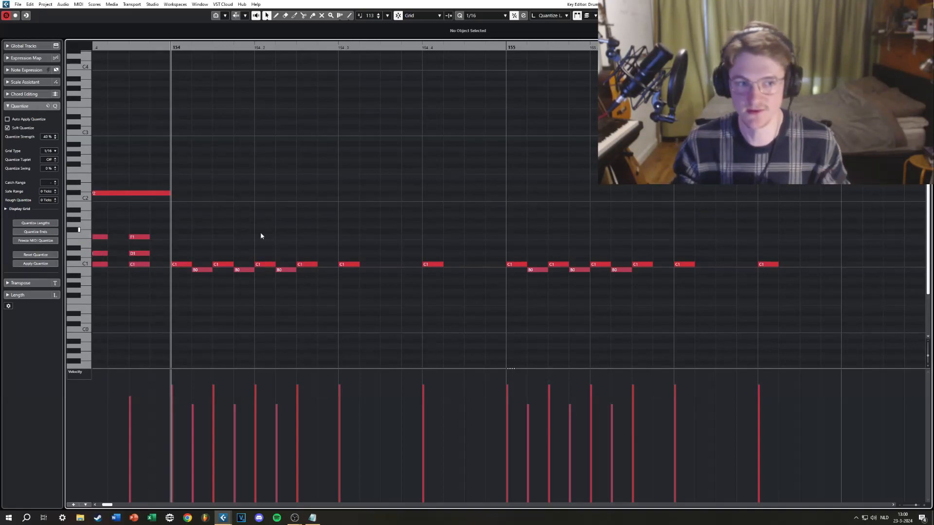
pyautogui.click(214, 252)
pyautogui.click(291, 171)
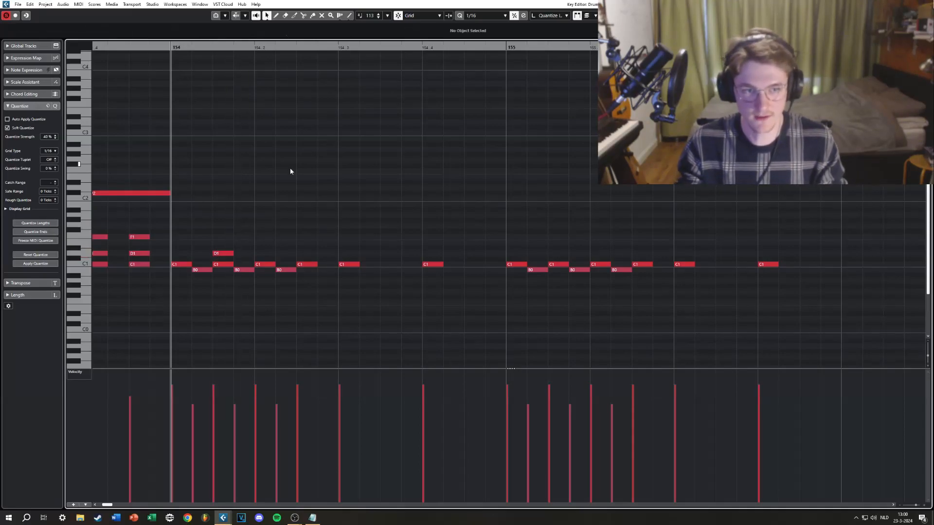
pyautogui.press('space')
pyautogui.press('space')
# - Add D1 snares on beats 2 and 4 of bar 154 and play the bar
pyautogui.click(258, 253)
pyautogui.click(172, 47)
pyautogui.moveTo(173, 48); pyautogui.dragTo(174, 56)
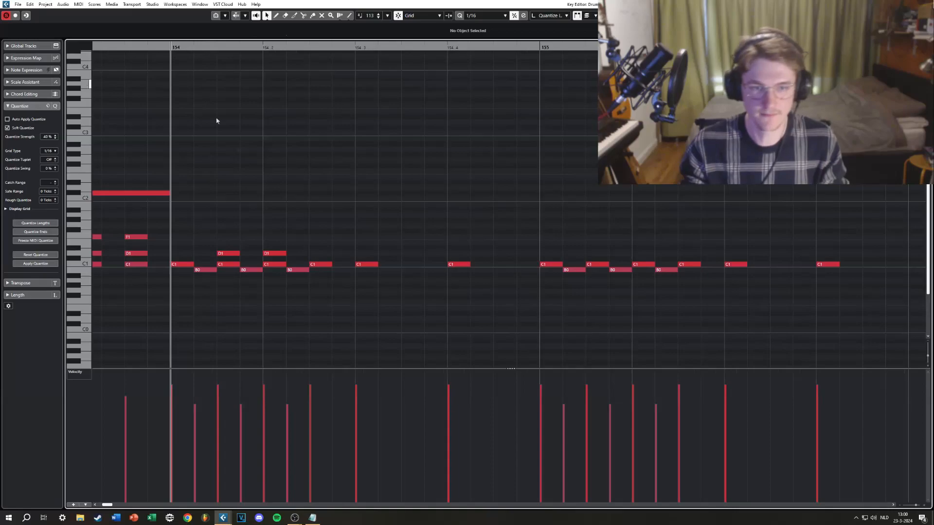
pyautogui.click(449, 253)
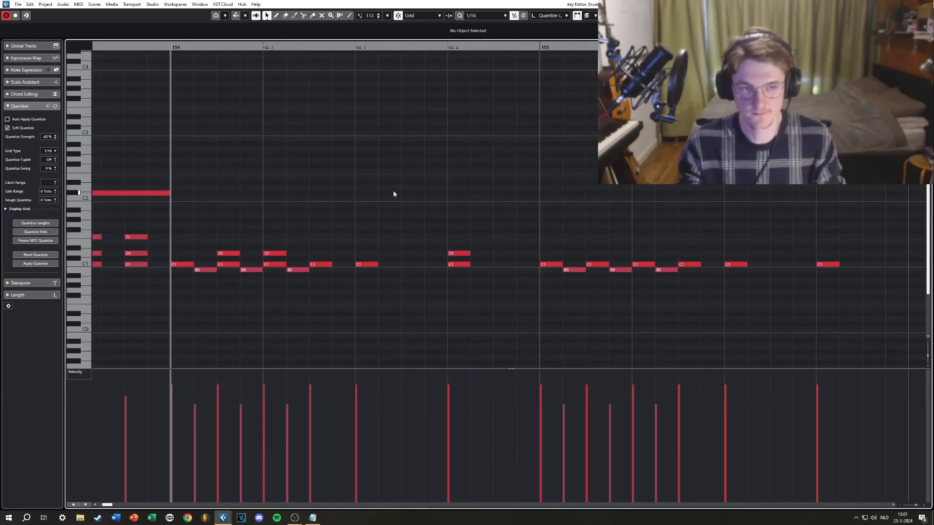
pyautogui.press('space')
# - Move the beat 2 snare of bar 154 an eighth later to the off-beat and play the pattern from bar 154
pyautogui.click(282, 253)
pyautogui.moveTo(282, 253); pyautogui.dragTo(328, 254)
pyautogui.click(315, 189)
pyautogui.click(171, 47)
pyautogui.press('space')
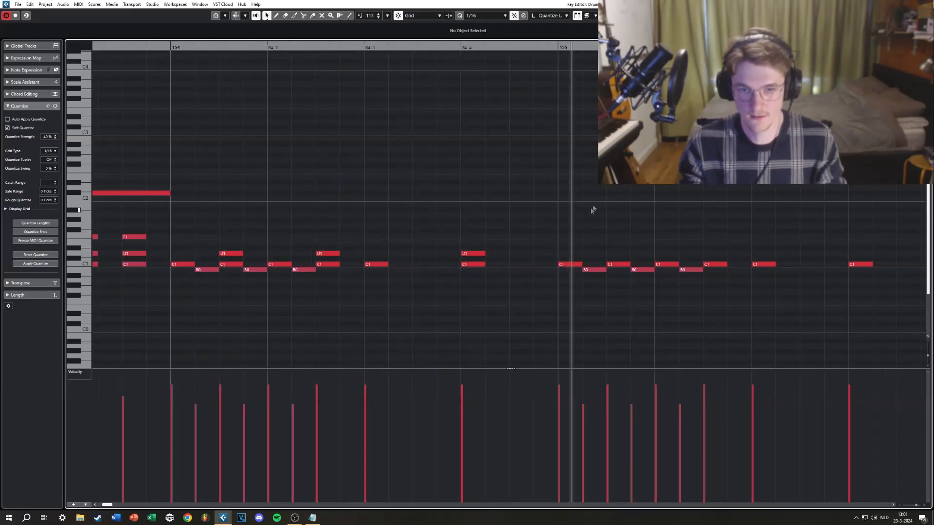
pyautogui.moveTo(570, 202); pyautogui.dragTo(470, 198)
pyautogui.press('space')
# - Copy the D1 snares of bar 154 into bar 155 and play the pattern from bar 154
pyautogui.scroll(-2, 468, 198)
pyautogui.moveTo(227, 226); pyautogui.dragTo(398, 247)
pyautogui.moveTo(242, 248); pyautogui.dragTo(505, 248)
pyautogui.click(502, 221)
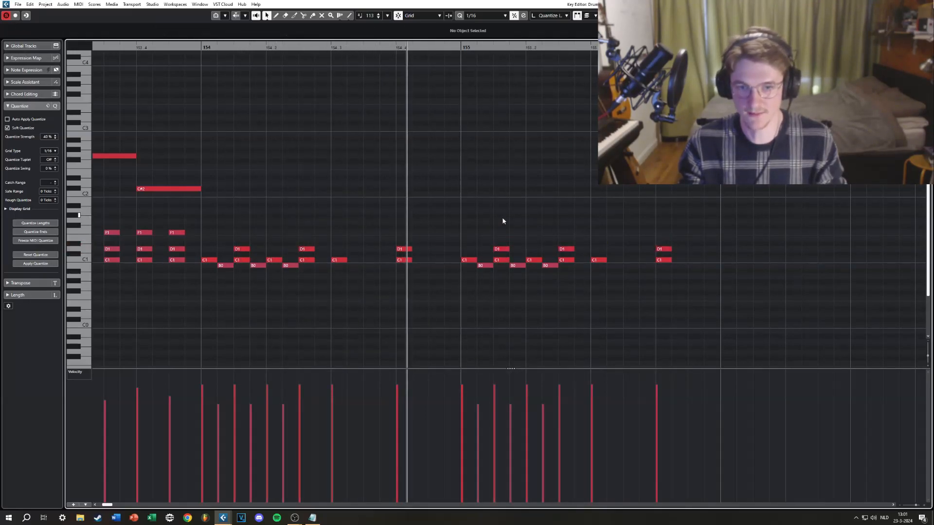
pyautogui.click(200, 47)
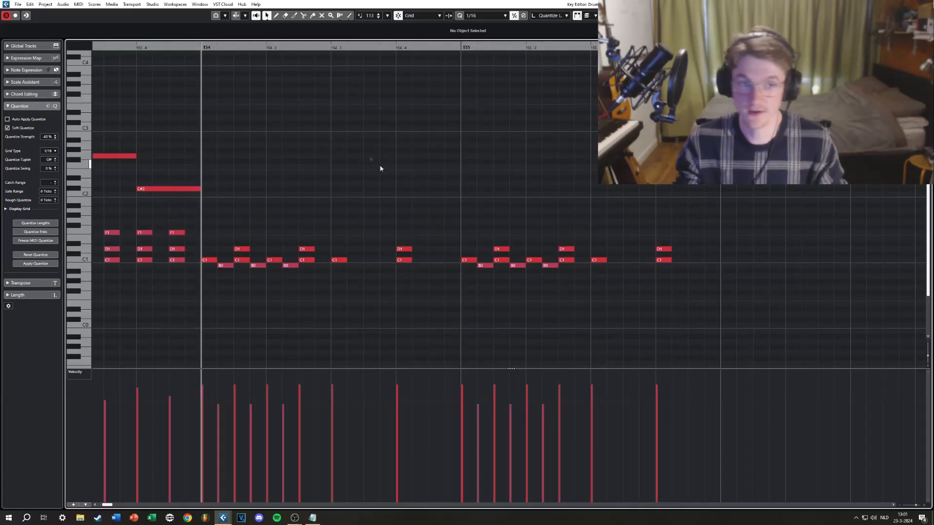
pyautogui.moveTo(330, 148); pyautogui.dragTo(345, 200)
pyautogui.press('space')
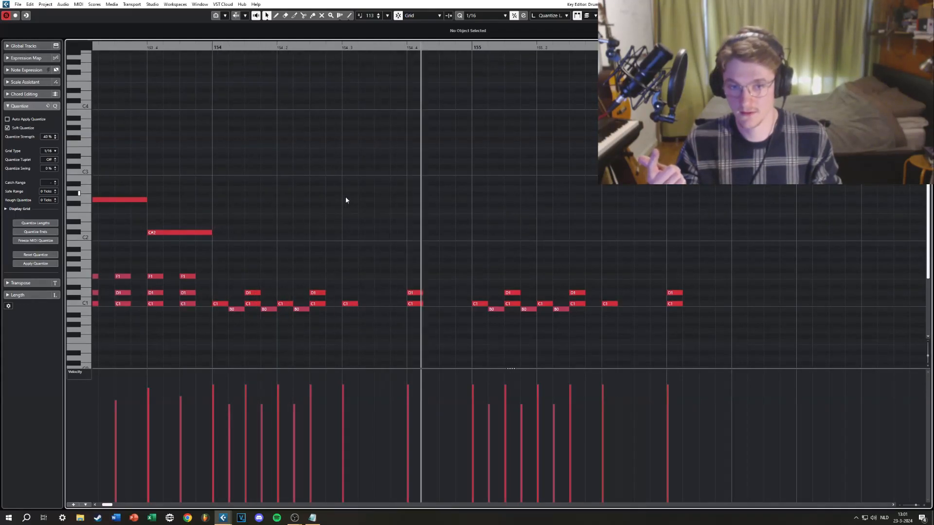
pyautogui.press('space')
# - Fill beat 4 of bar 155 with four D1 snare sixteenths
pyautogui.scroll(1, 613, 309)
pyautogui.scroll(1, 628, 312)
pyautogui.hscroll(3, 560, 319)
pyautogui.scroll(-2, 555, 316)
pyautogui.click(549, 228)
pyautogui.moveTo(549, 228); pyautogui.dragTo(607, 228)
pyautogui.scroll(-1, 608, 231)
pyautogui.scroll(-1, 611, 266)
pyautogui.scroll(1, 617, 287)
pyautogui.click(623, 301)
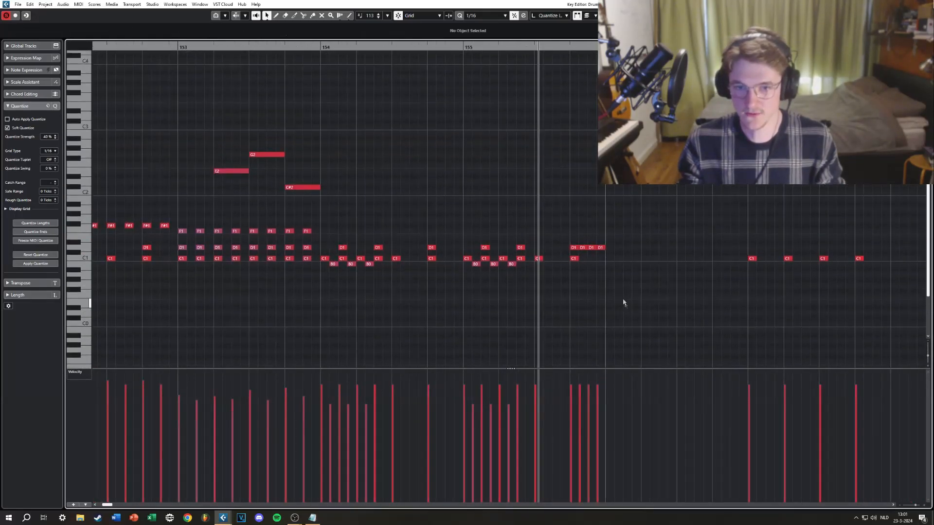
# - Play the kick and snare pattern of bars 154 and 155 to check the closing snare fill
pyautogui.hscroll(1, 608, 257)
pyautogui.scroll(1, 574, 301)
pyautogui.moveTo(482, 267); pyautogui.dragTo(296, 265)
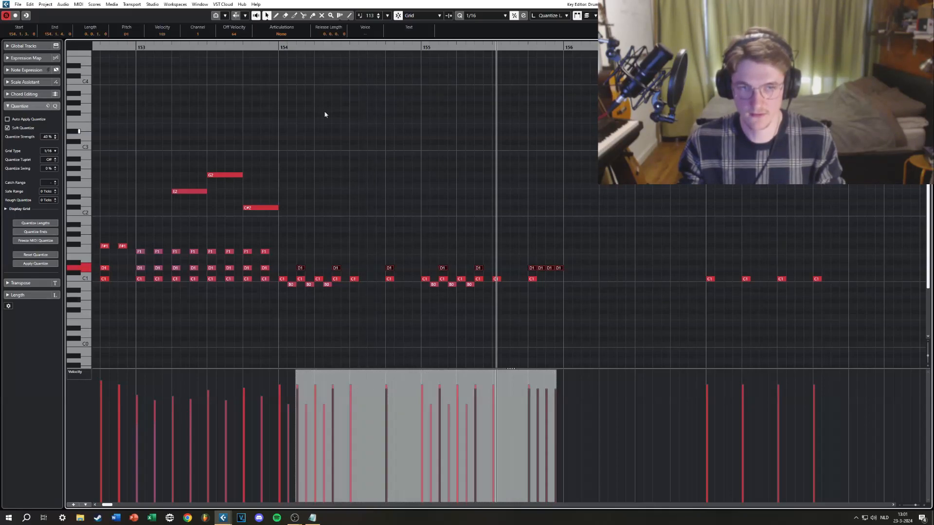
pyautogui.click(277, 49)
pyautogui.click(377, 152)
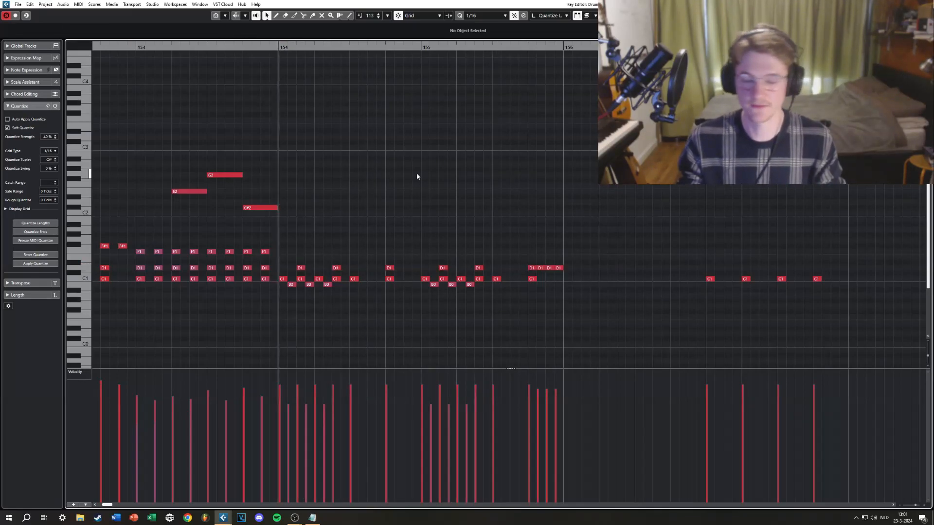
pyautogui.press('space')
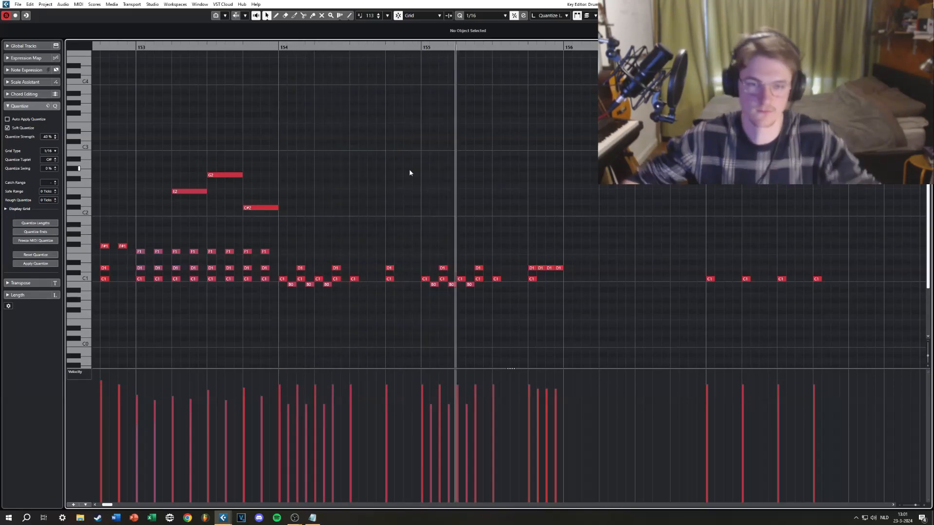
pyautogui.press('space')
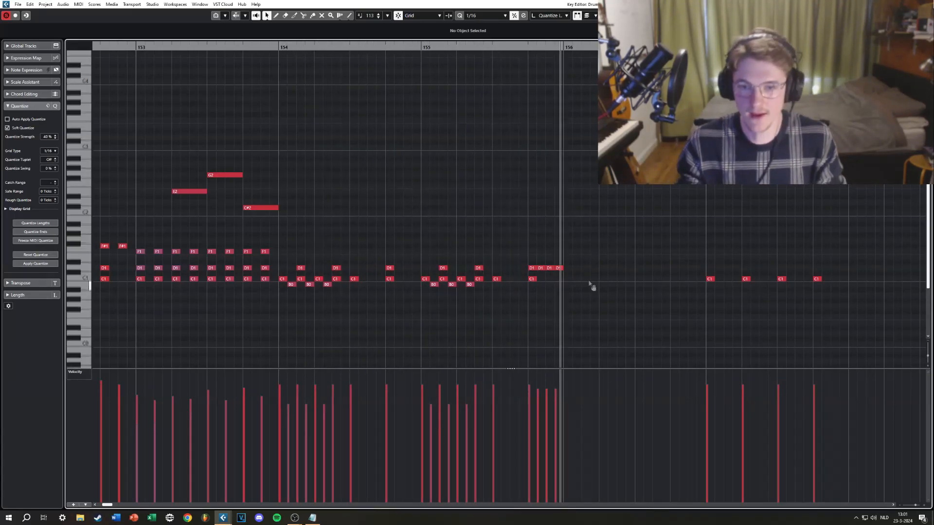
# - Delete the leftover C1 kicks after the start of bar 156 and play the pattern from bar 154
pyautogui.scroll(-4, 644, 280)
pyautogui.moveTo(766, 279); pyautogui.dragTo(610, 208)
pyautogui.press('Delete')
pyautogui.scroll(4, 625, 261)
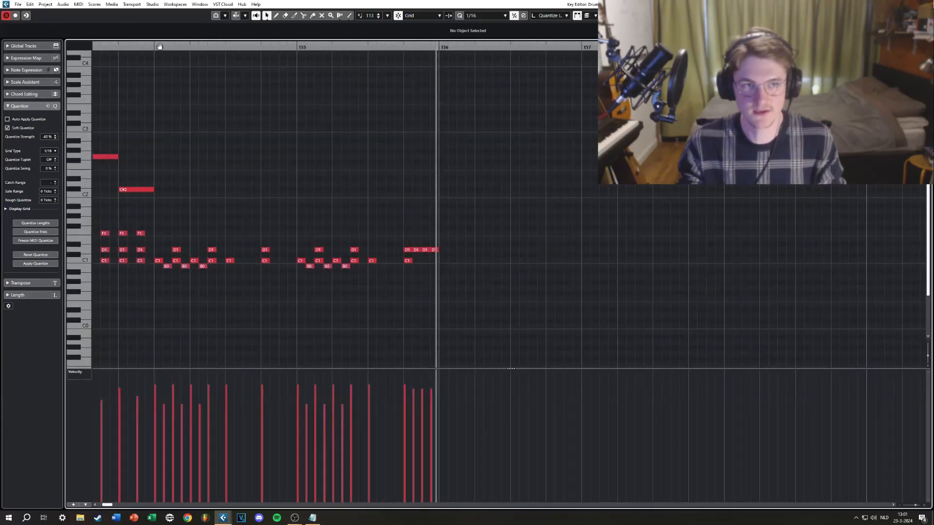
pyautogui.moveTo(159, 46); pyautogui.dragTo(178, 100)
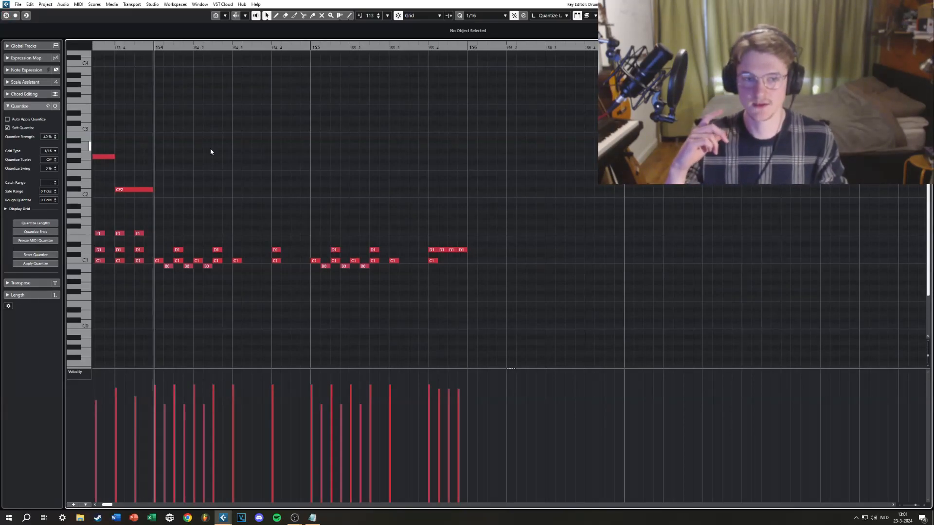
pyautogui.press('space')
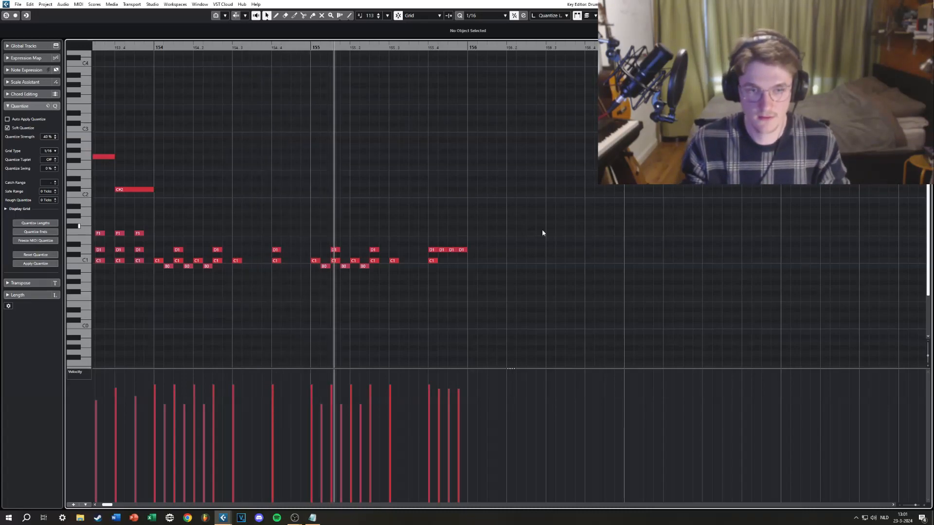
# - Duplicate the two-bar pattern of bars 154 and 155 into bars 156 and 157
pyautogui.moveTo(490, 260); pyautogui.dragTo(454, 297)
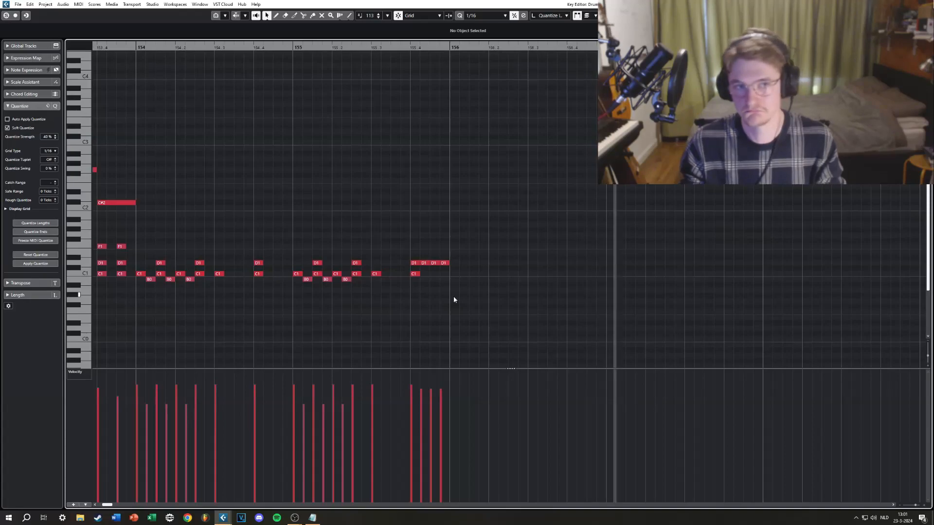
pyautogui.moveTo(528, 315); pyautogui.dragTo(137, 161)
pyautogui.hotkey('ctrl', 'd')
pyautogui.click(441, 299)
pyautogui.moveTo(435, 317); pyautogui.dragTo(569, 319)
pyautogui.scroll(2, 518, 313)
pyautogui.scroll(1, 419, 238)
pyautogui.scroll(-1, 360, 326)
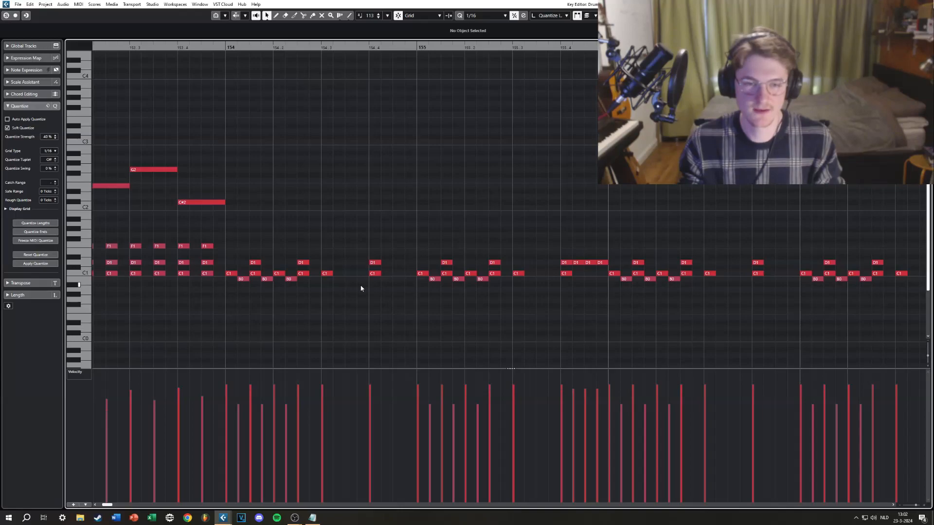
# - Add C1 kicks on the off-beats of beats 3 and 4 in bars 154 and 155, and play from bar 154
pyautogui.scroll(1, 361, 289)
pyautogui.click(348, 275)
pyautogui.click(398, 275)
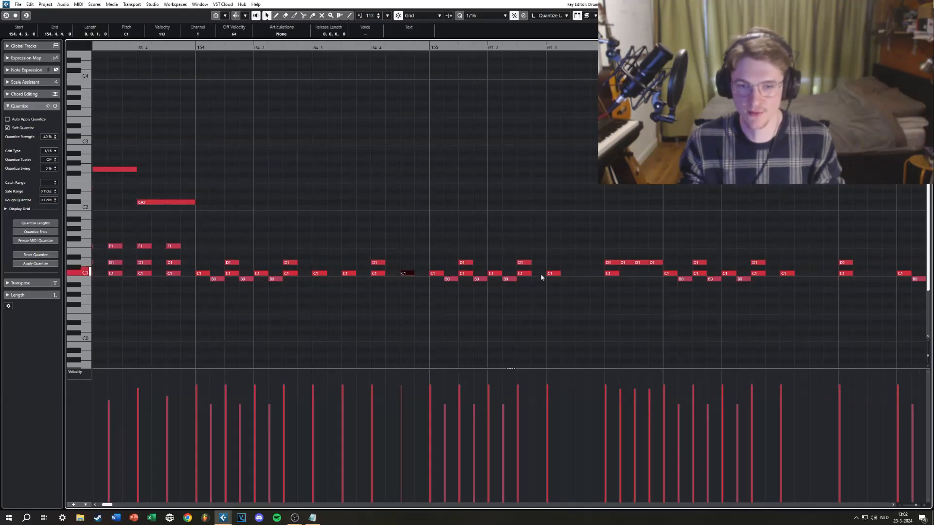
pyautogui.click(578, 275)
pyautogui.click(635, 274)
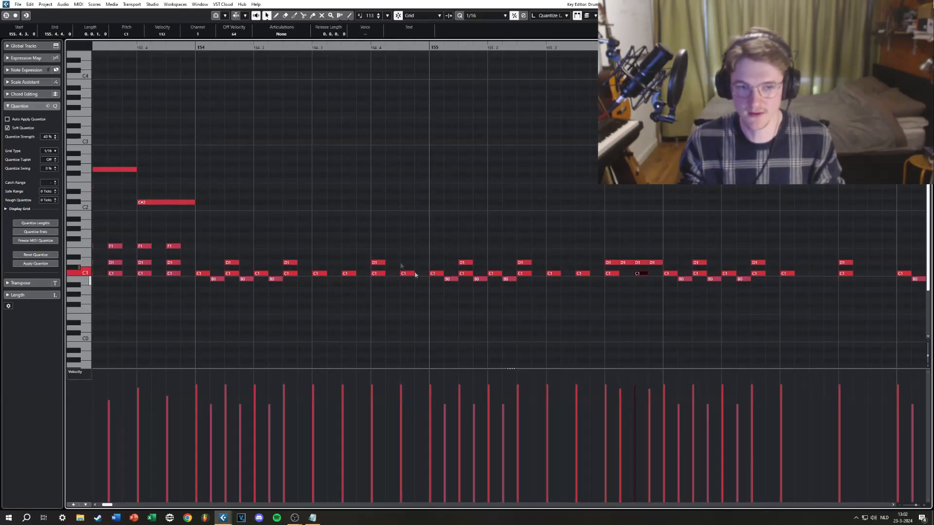
pyautogui.scroll(-2, 338, 216)
pyautogui.click(260, 47)
pyautogui.press('space')
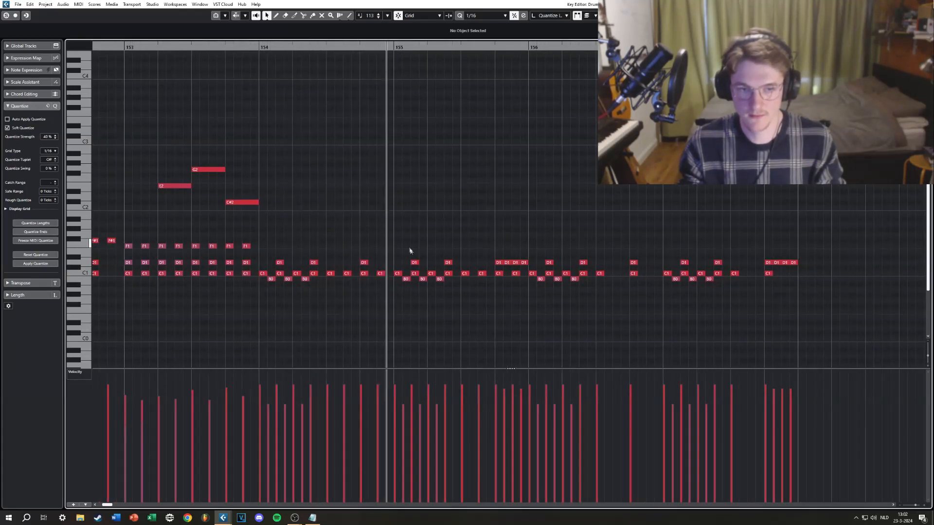
# - Replace the beat 4 D1 snare of bar 154 with snares on the off-beats of beats 3 and 4, and play from beat 3
pyautogui.scroll(2, 343, 254)
pyautogui.click(300, 47)
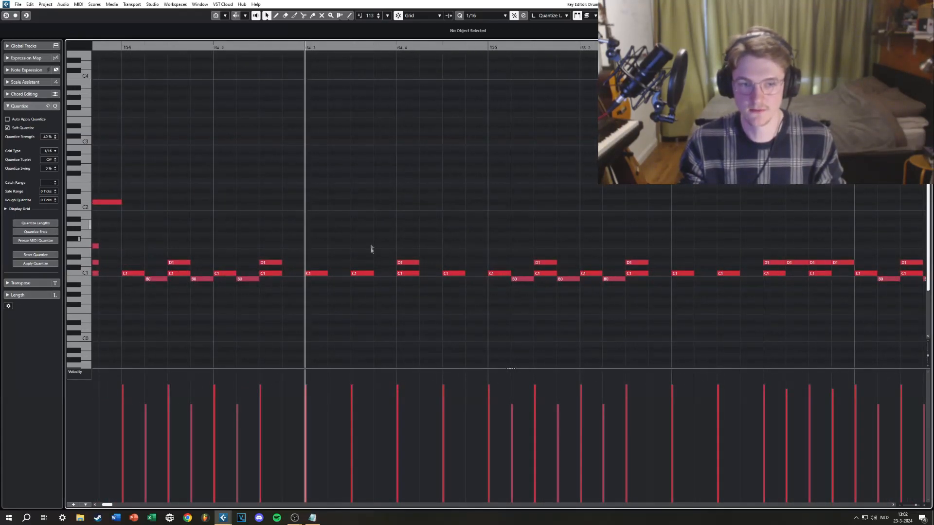
pyautogui.click(358, 263)
pyautogui.click(448, 264)
pyautogui.click(408, 263)
pyautogui.press('space')
pyautogui.moveTo(595, 198); pyautogui.dragTo(406, 189)
pyautogui.scroll(-3, 406, 188)
pyautogui.moveTo(521, 245); pyautogui.dragTo(499, 248)
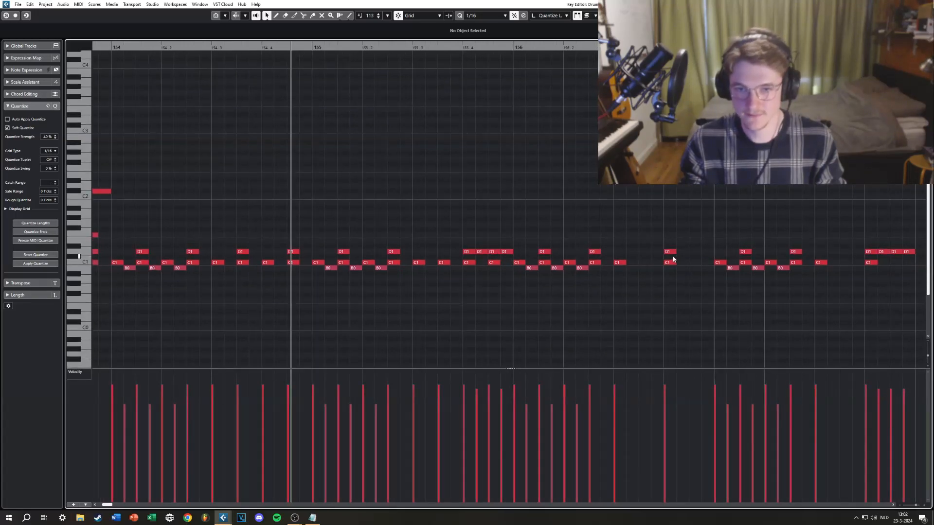
# - Delete the duplicated kick and snare pattern from bar 156 onward
pyautogui.moveTo(646, 245); pyautogui.dragTo(645, 248)
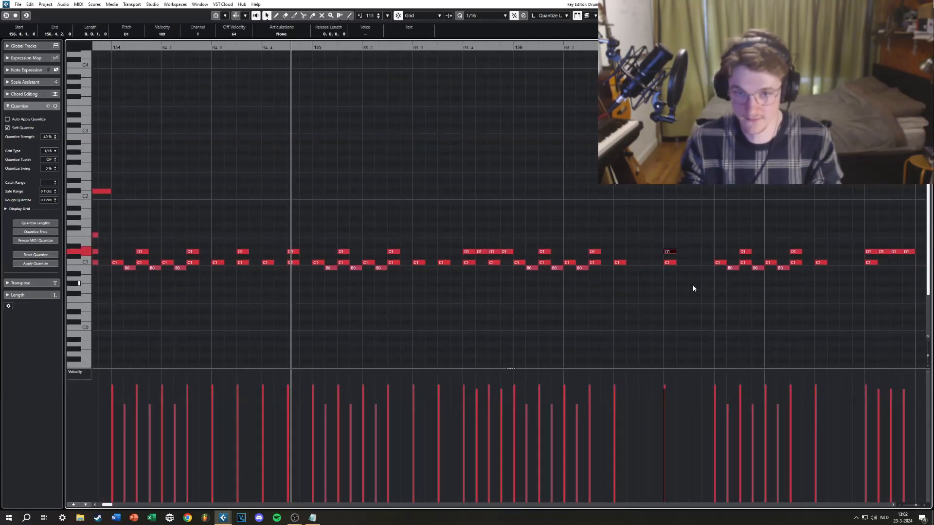
pyautogui.moveTo(724, 280); pyautogui.dragTo(637, 274)
pyautogui.scroll(-2, 641, 275)
pyautogui.moveTo(867, 288); pyautogui.dragTo(505, 164)
pyautogui.press('Delete')
pyautogui.press('h')
pyautogui.moveTo(316, 203); pyautogui.dragTo(362, 214)
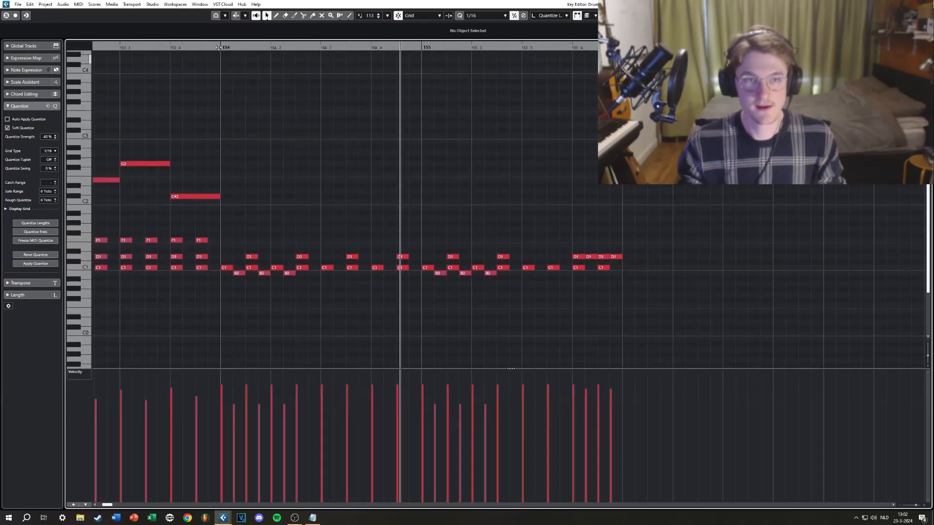
# - Play the revised pattern from bar 154 through the end of bar 155
pyautogui.click(220, 47)
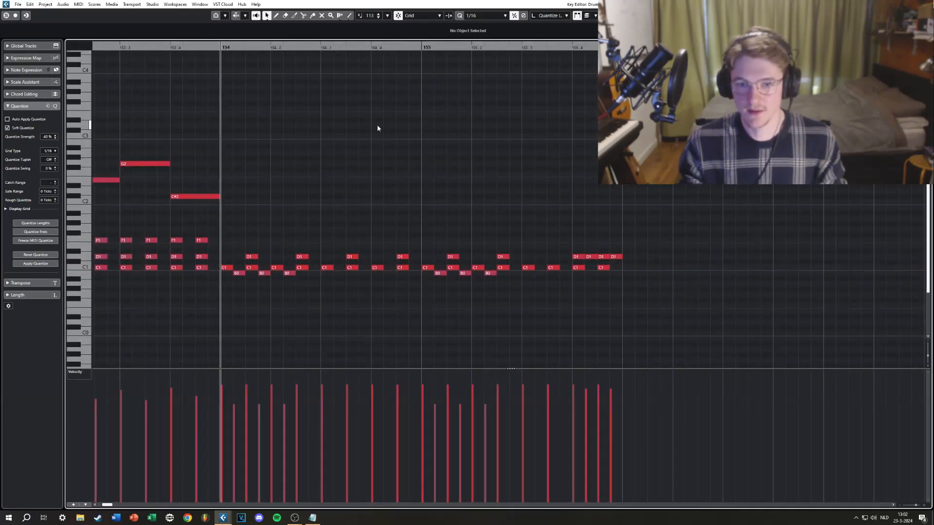
pyautogui.press('space')
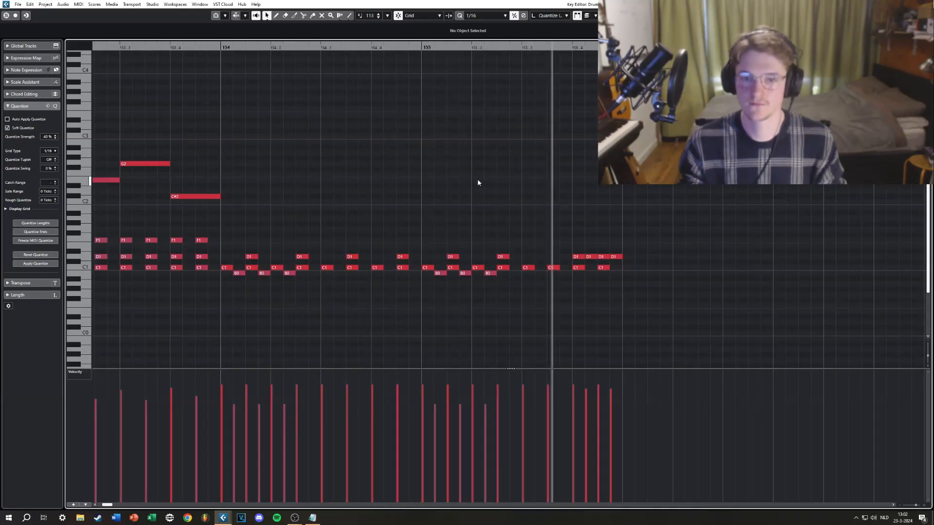
pyautogui.press('space')
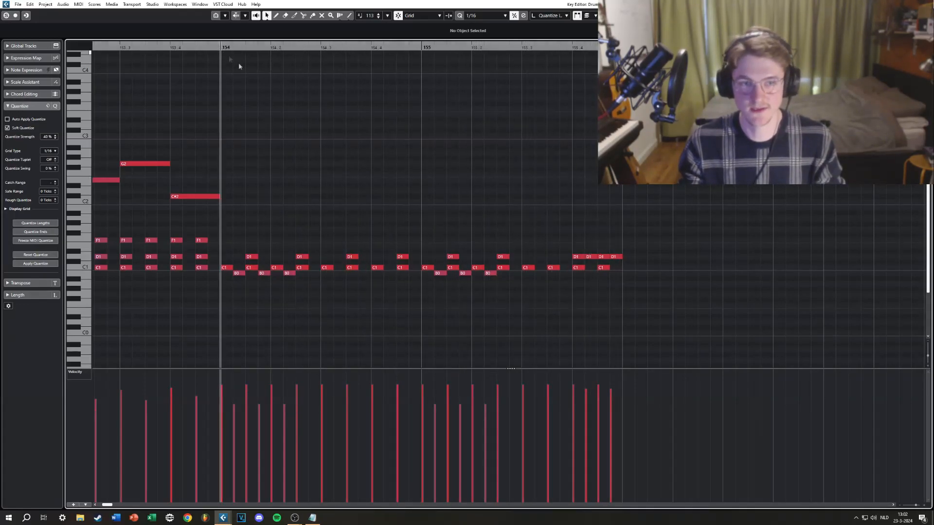
# - Enlarge the note display above the velocity lane and add two A#1 eighth notes on beat 1 of bar 154
pyautogui.keyDown('ctrl'); pyautogui.scroll(2, 331, 129); pyautogui.keyUp('ctrl')
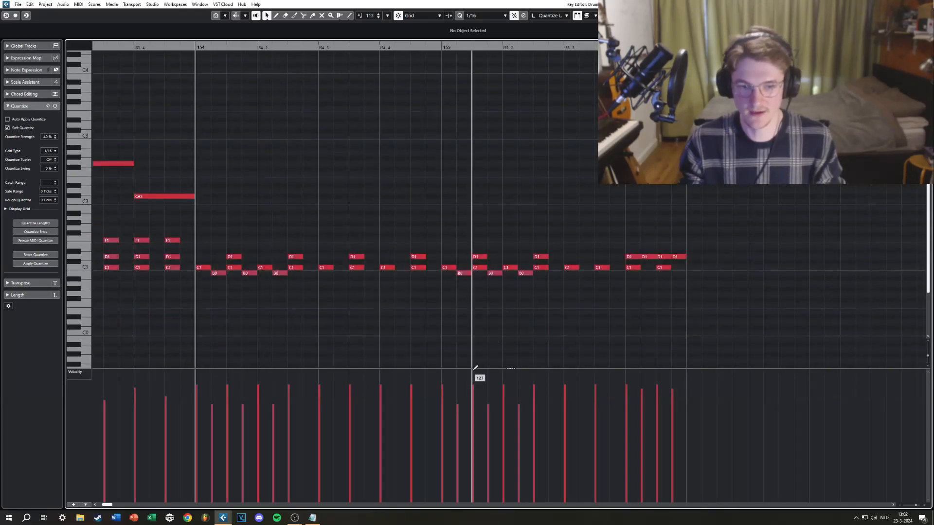
pyautogui.moveTo(482, 368); pyautogui.dragTo(485, 394)
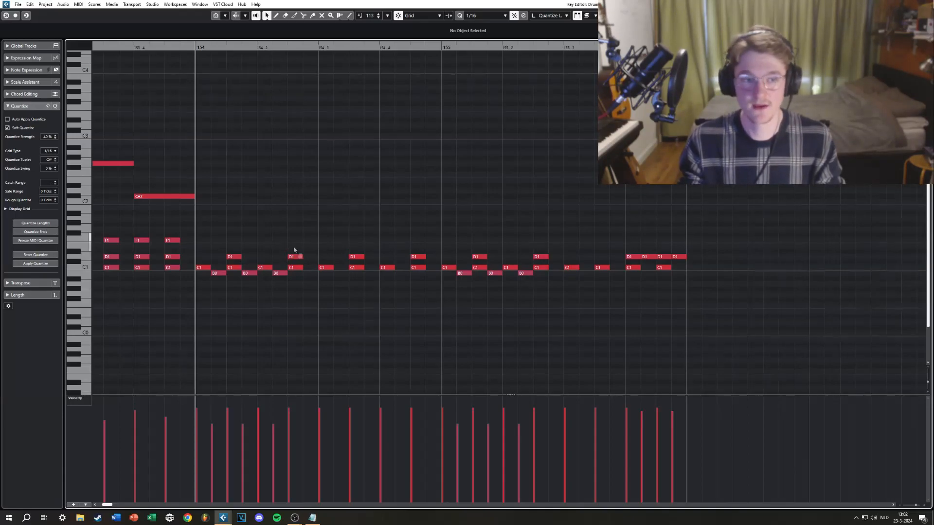
pyautogui.scroll(2, 298, 251)
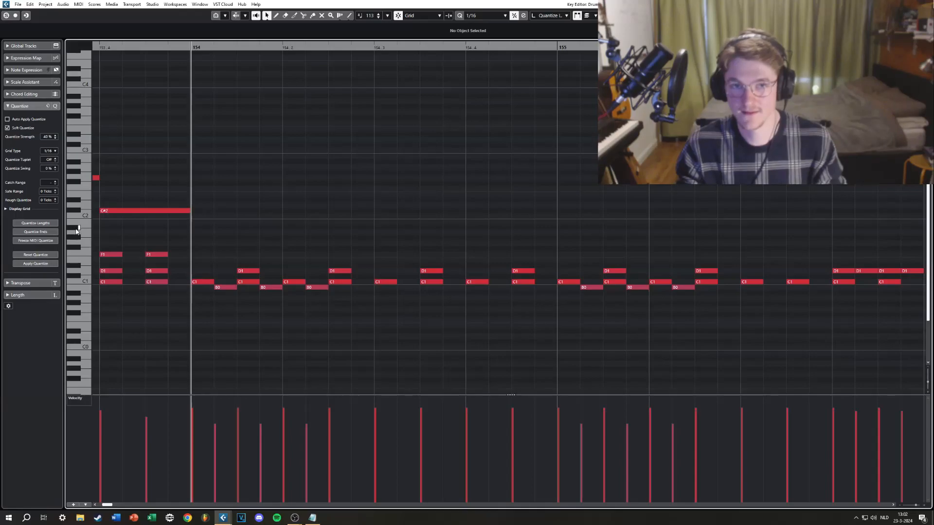
pyautogui.moveTo(194, 227); pyautogui.dragTo(285, 229)
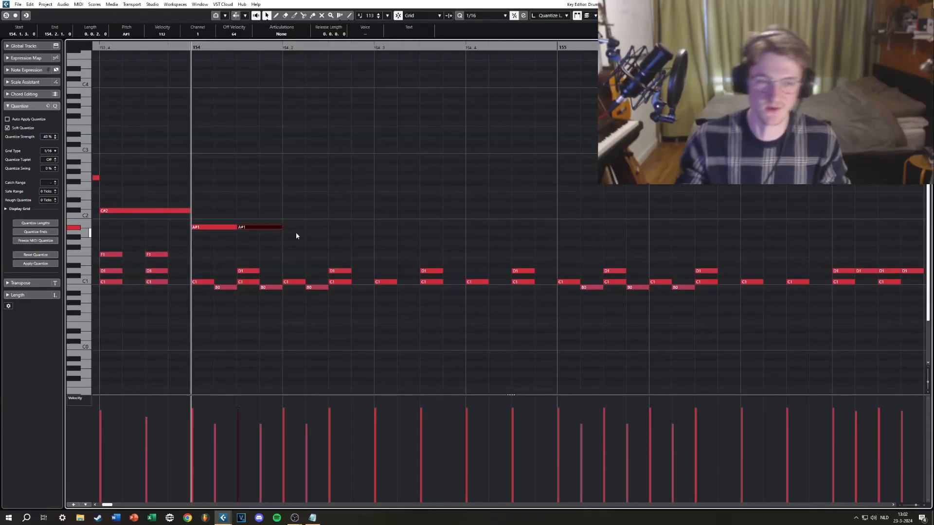
# - Duplicate the pair of A#1 eighth notes repeatedly until they fill bars 154 and 155
pyautogui.moveTo(296, 235); pyautogui.dragTo(214, 199)
pyautogui.hotkey('alt', 'd')
pyautogui.hotkey('alt', 'd')
pyautogui.hotkey('alt', 'd')
pyautogui.hotkey('alt', 'd')
pyautogui.click(511, 193)
pyautogui.press('space')
pyautogui.moveTo(584, 209); pyautogui.dragTo(527, 201)
pyautogui.moveTo(623, 220); pyautogui.dragTo(448, 182)
pyautogui.hotkey('alt', 'd')
pyautogui.hotkey('alt', 'd')
pyautogui.hotkey('ctrl', 'd')
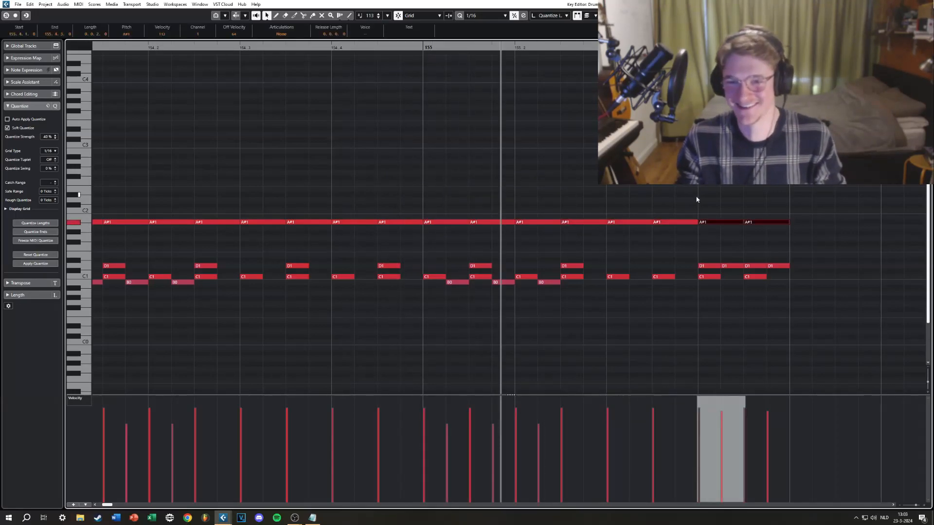
pyautogui.click(697, 199)
# - Play the kick, snare and A#1 pattern from bar 154
pyautogui.scroll(-3, 657, 188)
pyautogui.press('space')
pyautogui.scroll(2, 523, 181)
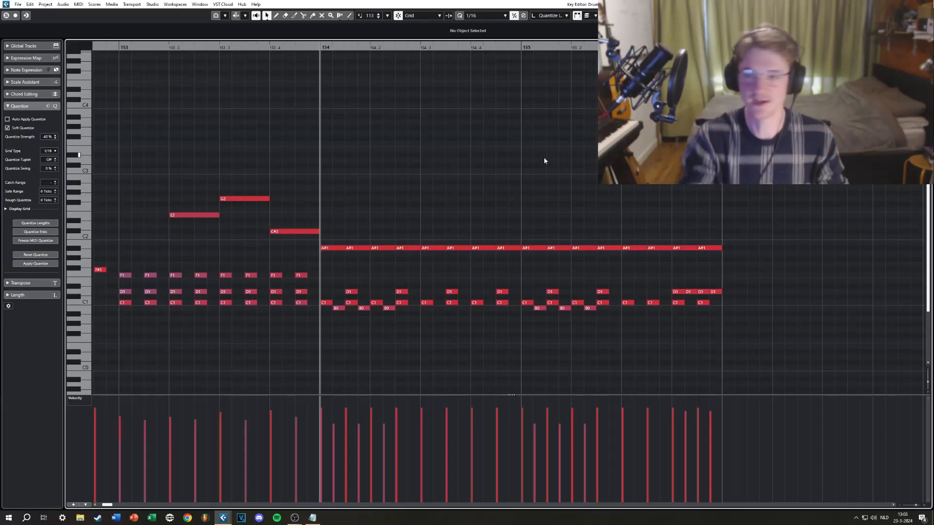
pyautogui.press('space')
pyautogui.moveTo(772, 274); pyautogui.dragTo(575, 266)
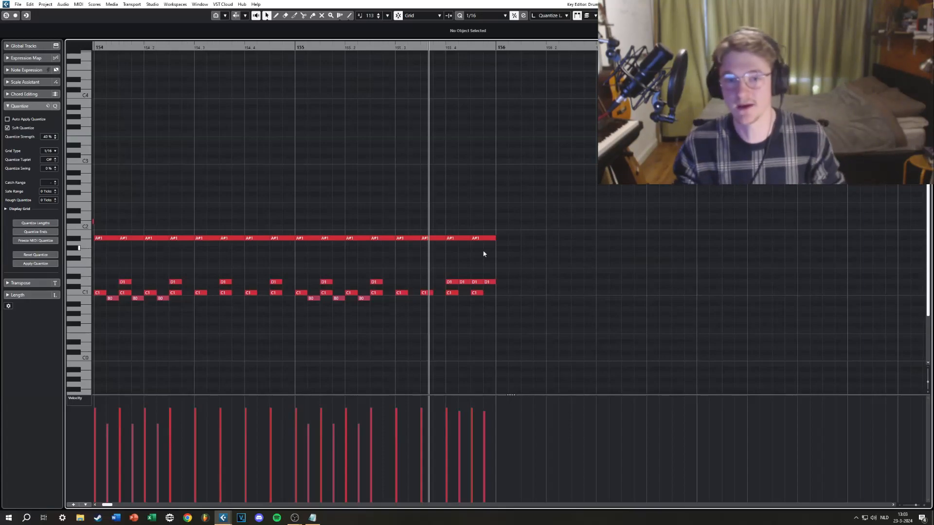
# - Audition the four D1 snare sixteenths on beat 4 of bar 155
pyautogui.keyDown('ctrl'); pyautogui.scroll(2, 483, 253); pyautogui.keyUp('ctrl')
pyautogui.click(427, 283)
pyautogui.click(447, 283)
pyautogui.click(472, 282)
pyautogui.click(497, 283)
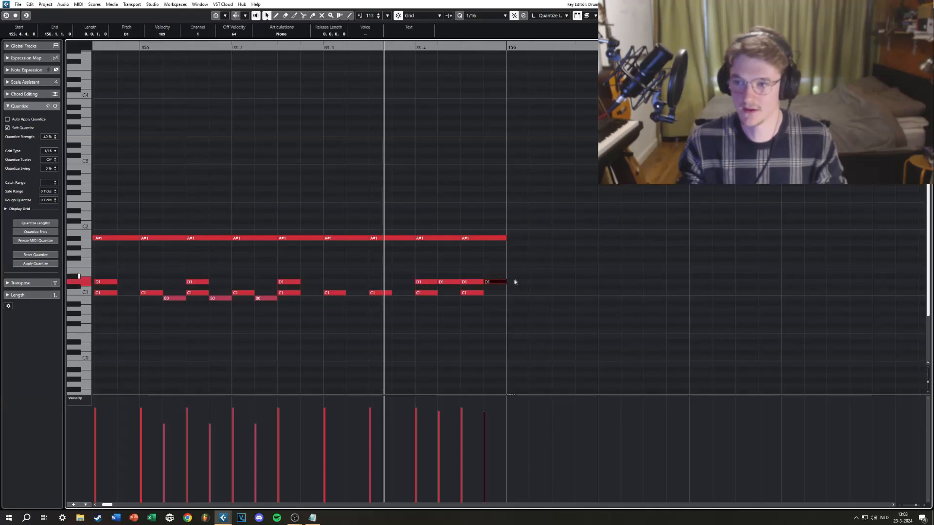
pyautogui.click(582, 266)
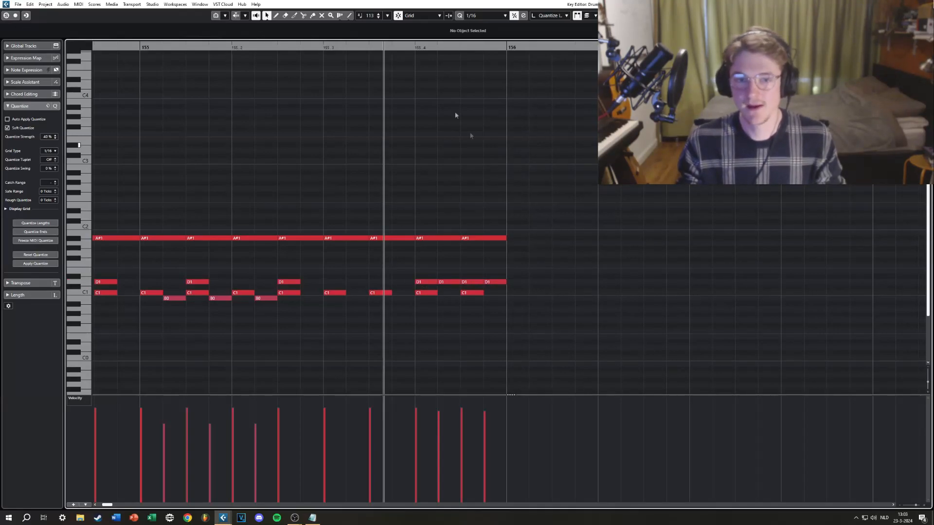
# - Delete the last A#1 eighth note of bar 155 and play the fill from beat 4
pyautogui.click(418, 46)
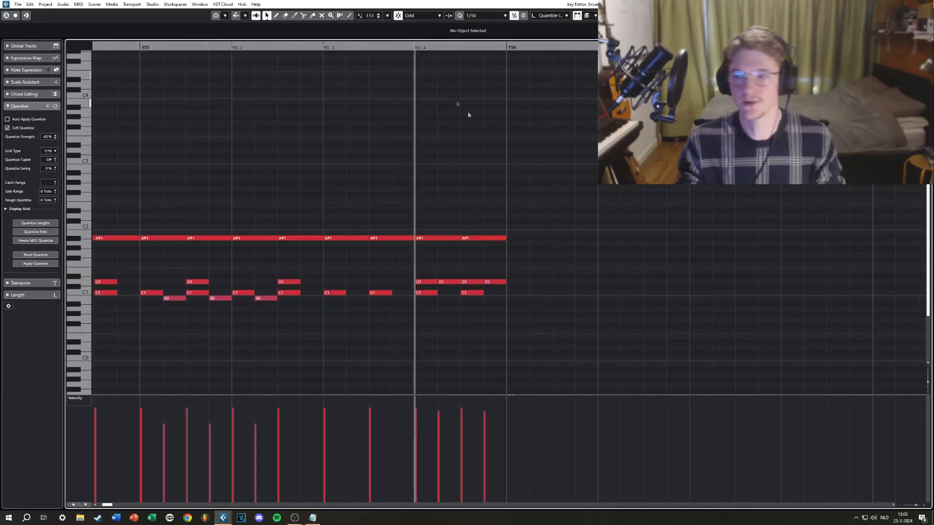
pyautogui.click(435, 239)
pyautogui.click(486, 239)
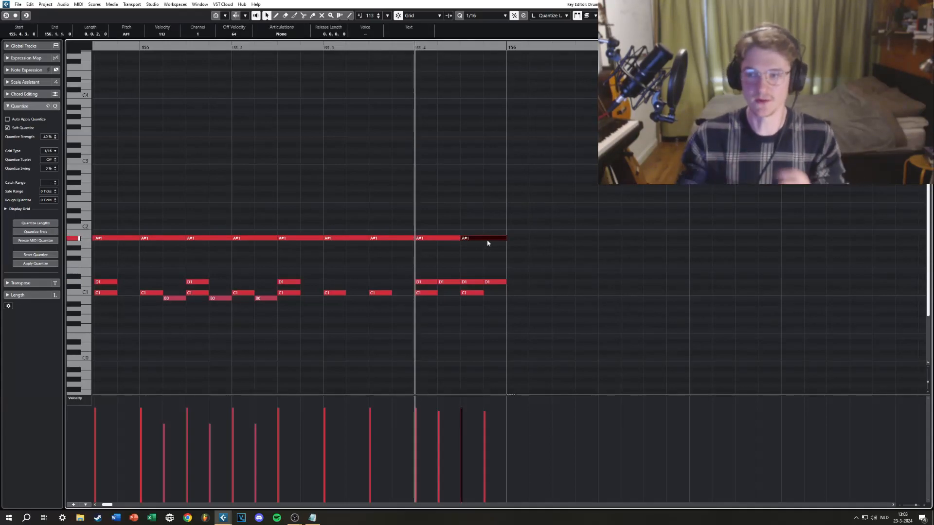
pyautogui.press('Delete')
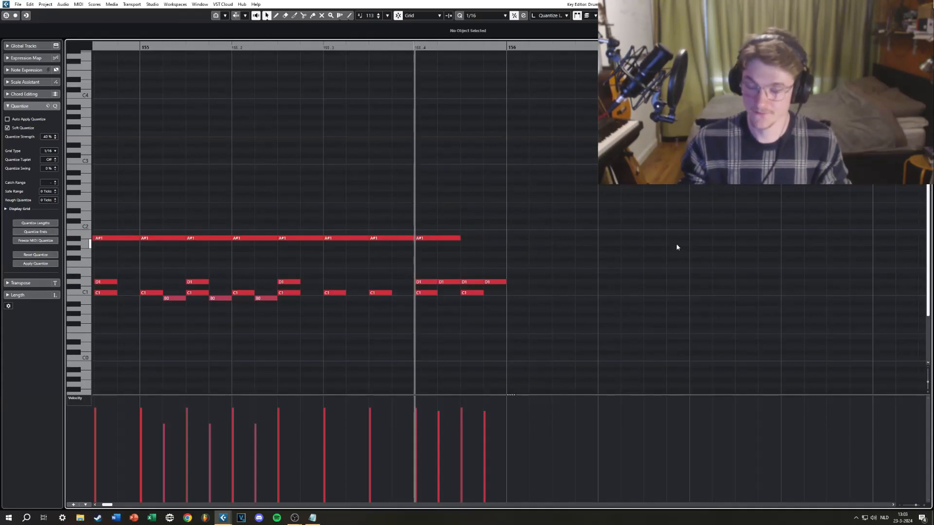
pyautogui.press('space')
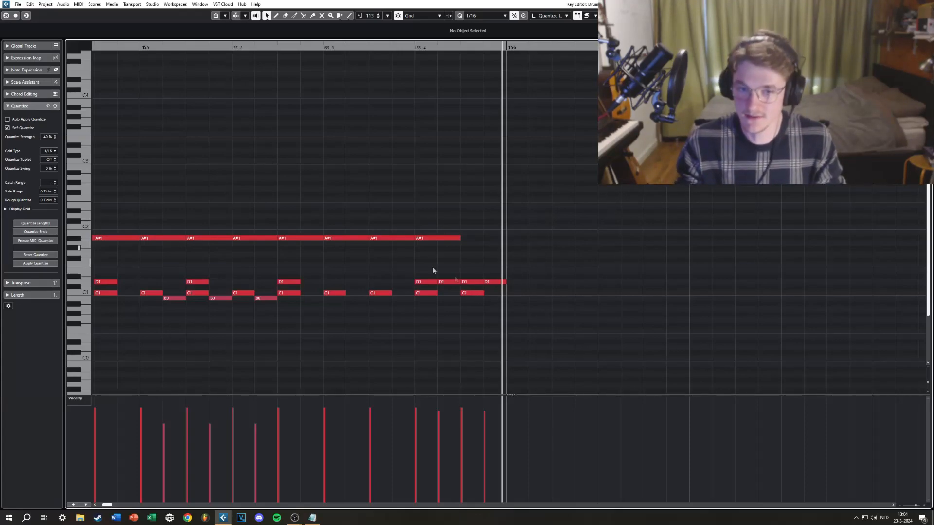
# - Add A#1 sixteenths on the last two sixteenths of bar 155 and play the bar's ending
pyautogui.moveTo(501, 277); pyautogui.dragTo(543, 271)
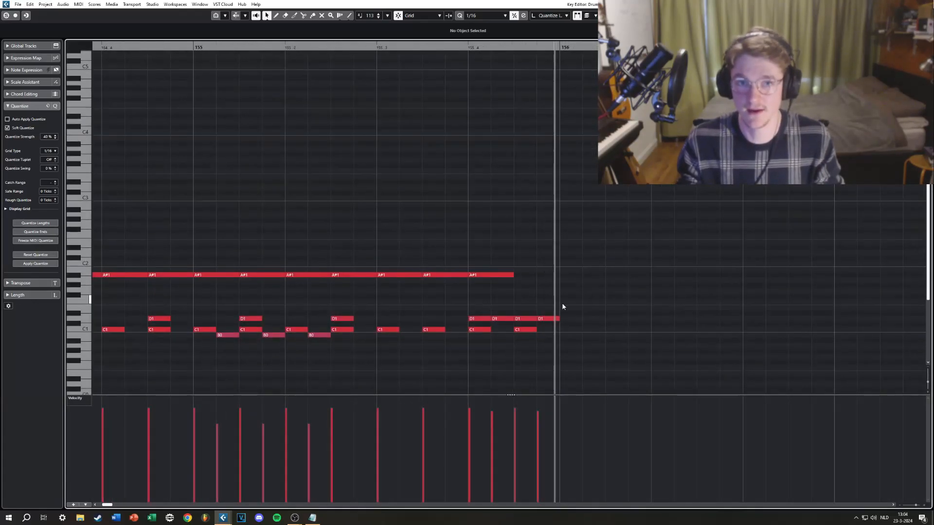
pyautogui.doubleClick(517, 270)
pyautogui.doubleClick(538, 276)
pyautogui.moveTo(526, 269)
pyautogui.mouseDown()
pyautogui.moveTo(527, 279)
pyautogui.moveTo(527, 270)
pyautogui.mouseUp()
pyautogui.click(527, 269)
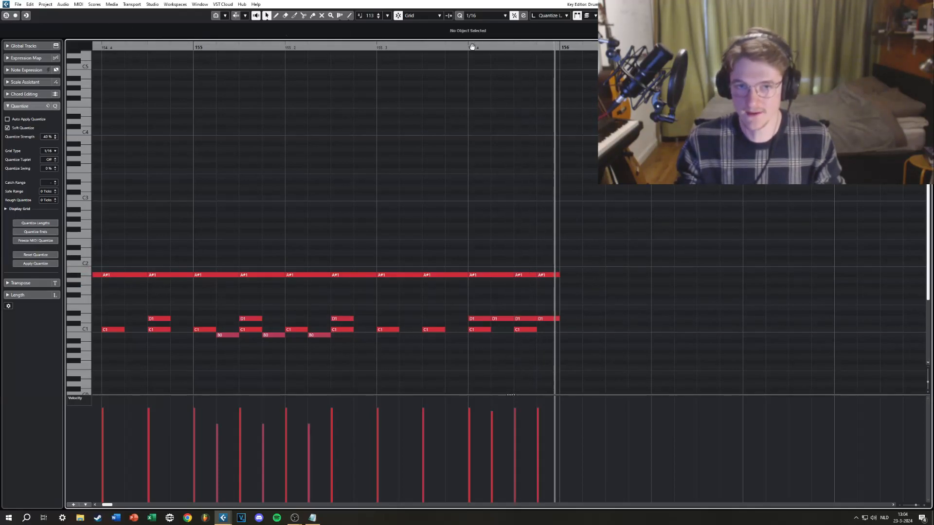
pyautogui.moveTo(380, 48); pyautogui.dragTo(379, 42)
pyautogui.press('space')
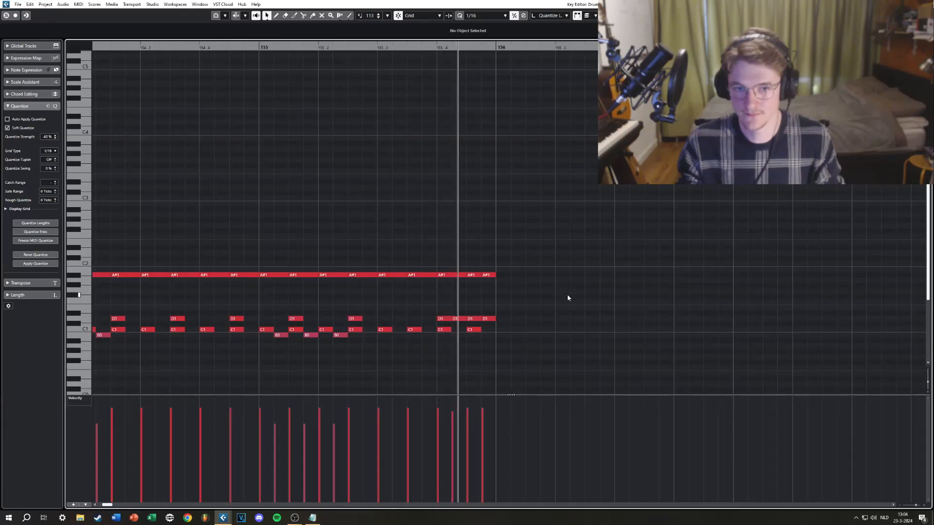
# - Delete the two A#1 sixteenths at the end of bar 155
pyautogui.click(473, 317)
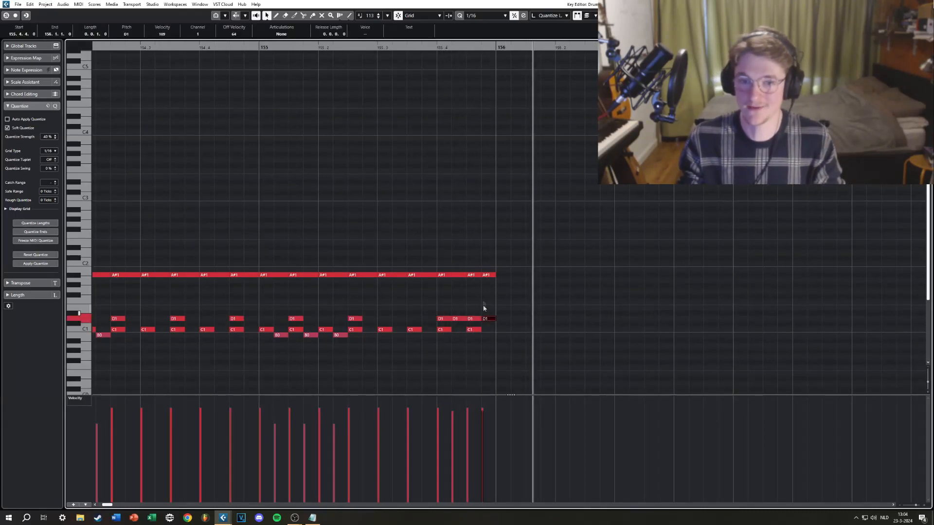
pyautogui.click(486, 275)
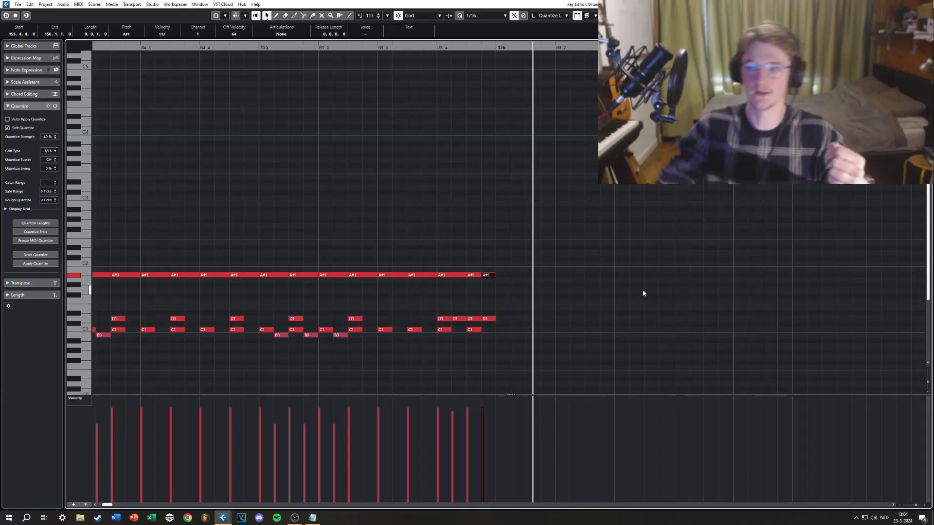
pyautogui.moveTo(551, 294); pyautogui.dragTo(474, 259)
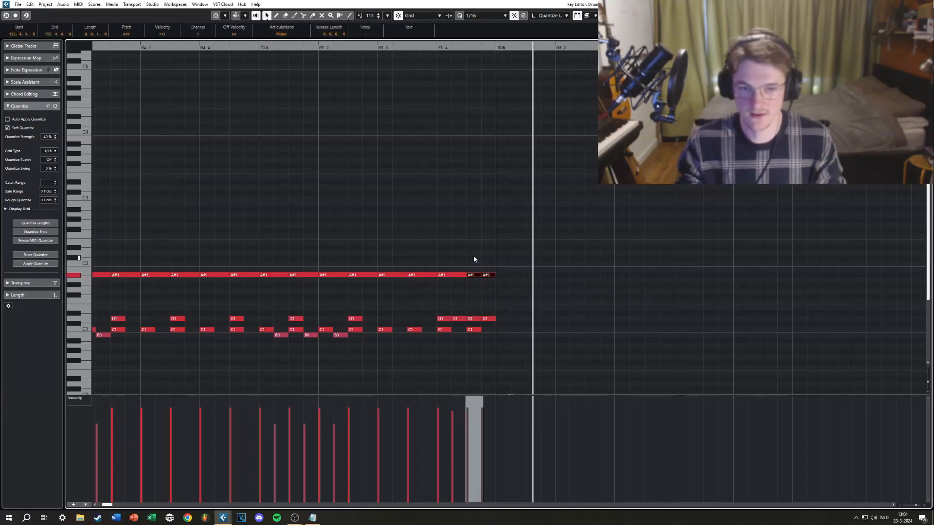
pyautogui.press('Delete')
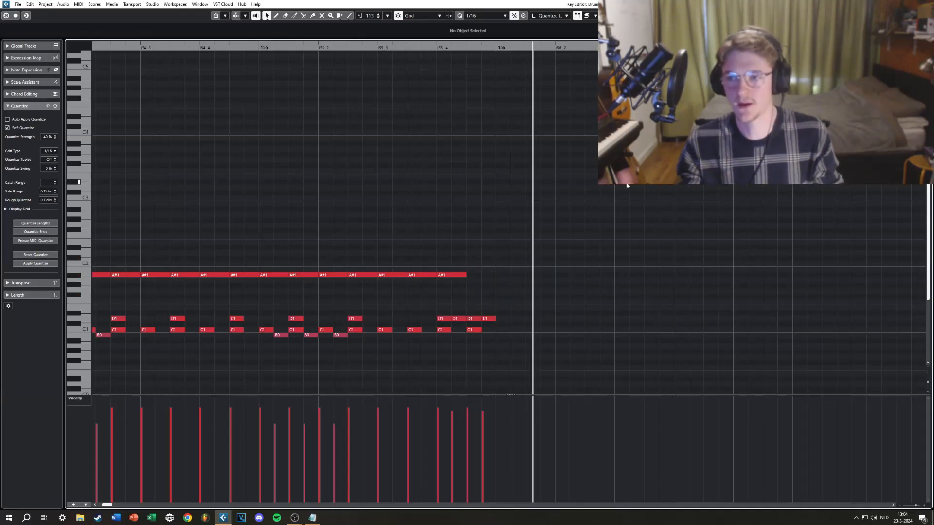
# - Play the drum part from bar 153 to hear the transition into the new pattern
pyautogui.moveTo(496, 249); pyautogui.dragTo(600, 198)
pyautogui.scroll(-2, 599, 198)
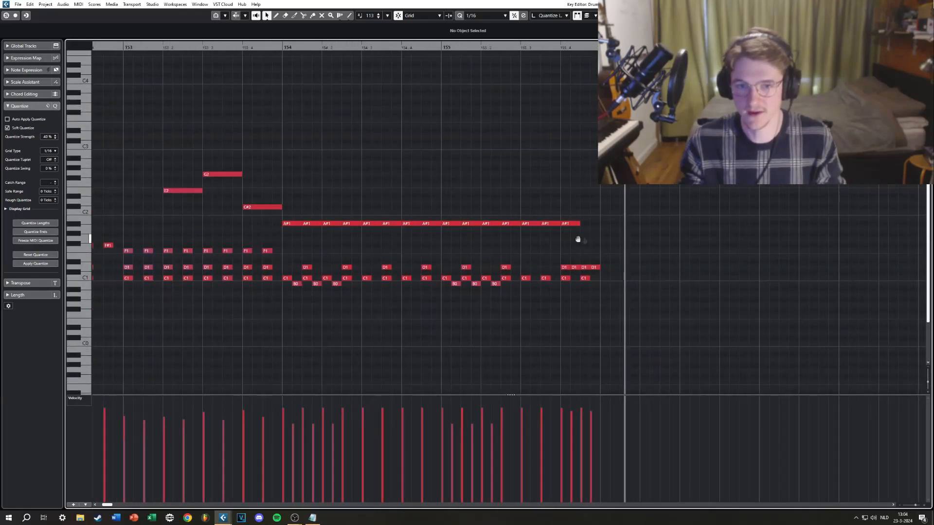
pyautogui.moveTo(580, 239); pyautogui.dragTo(519, 232)
pyautogui.scroll(1, 413, 213)
pyautogui.moveTo(401, 212); pyautogui.dragTo(411, 236)
pyautogui.click(191, 47)
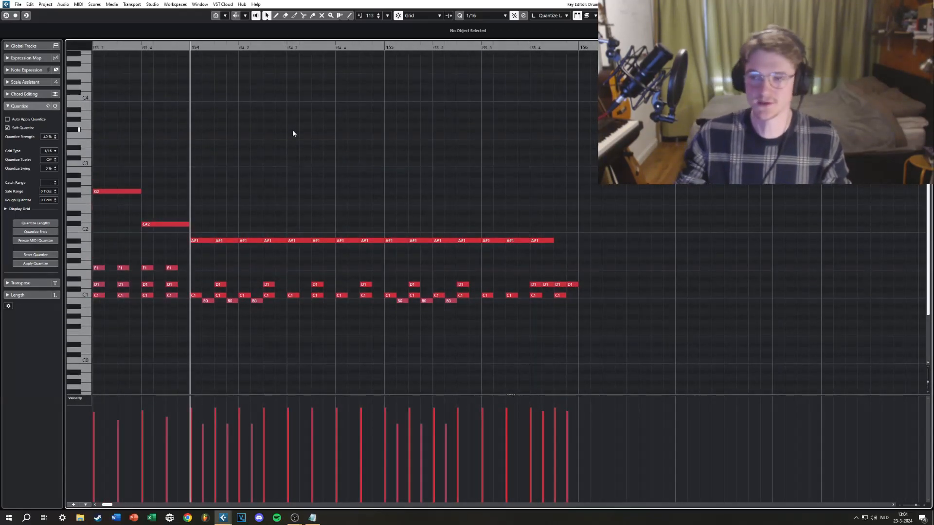
pyautogui.moveTo(633, 330); pyautogui.dragTo(422, 137)
pyautogui.click(199, 141)
pyautogui.scroll(-2, 206, 153)
pyautogui.click(336, 48)
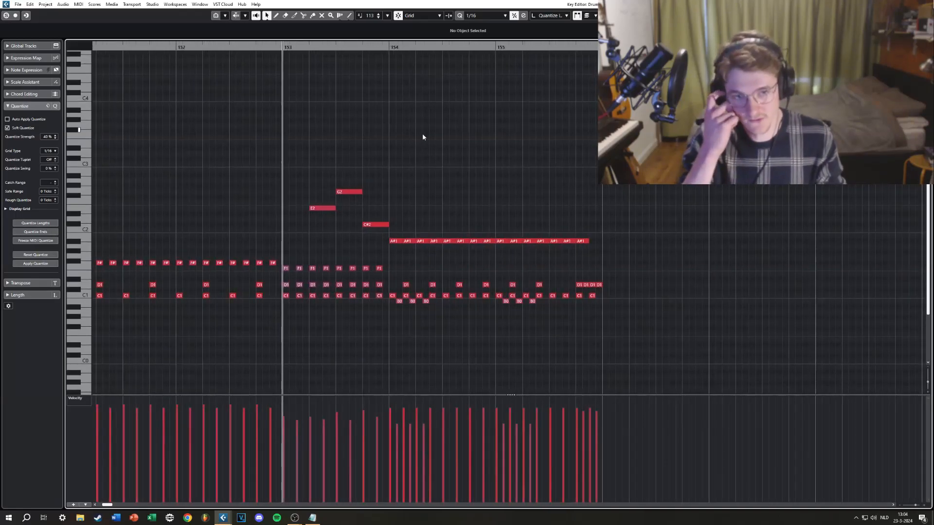
pyautogui.press('space')
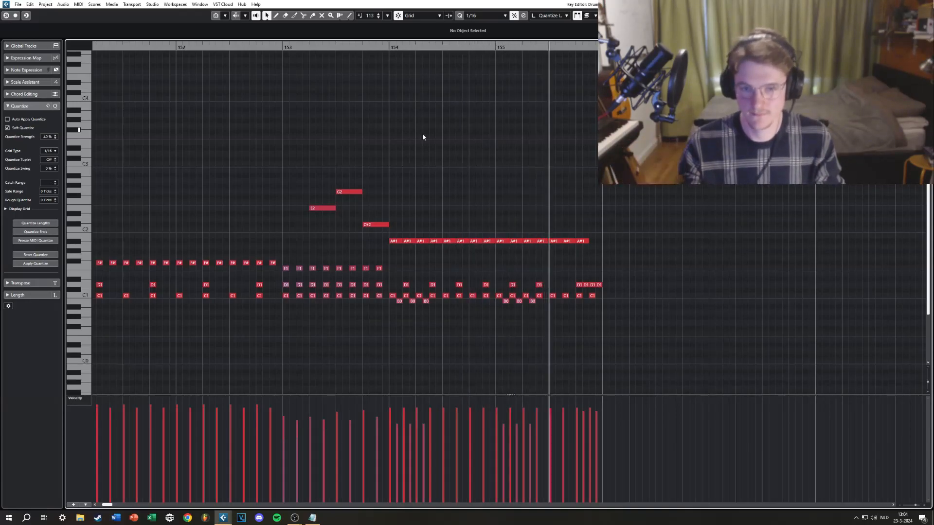
pyautogui.press('space')
# - Duplicate the kick and snare notes of bars 154 and 155 into bars 156 and 157
pyautogui.moveTo(576, 271); pyautogui.dragTo(285, 217)
pyautogui.hotkey('ctrl', 'd')
pyautogui.click(626, 296)
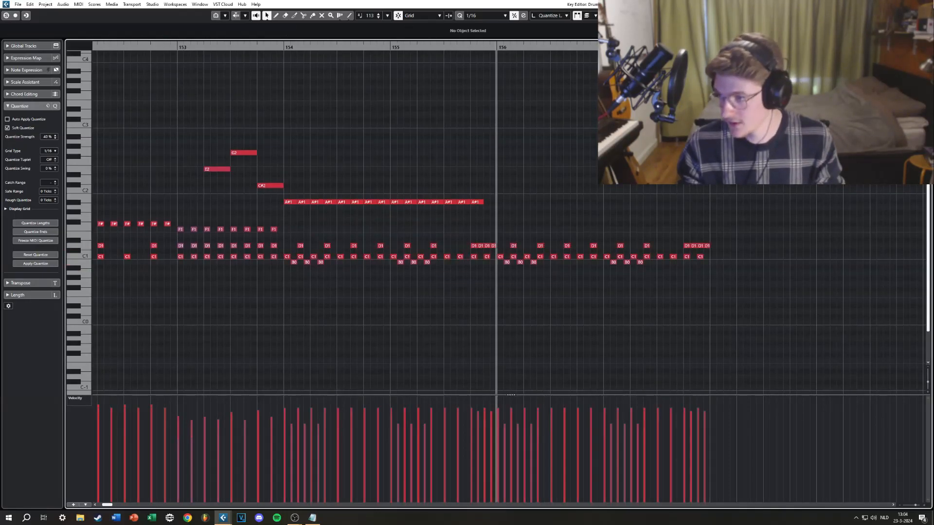
# - Draw a D#2 quarter note on beat 1 of bar 156
pyautogui.moveTo(594, 231); pyautogui.dragTo(494, 313)
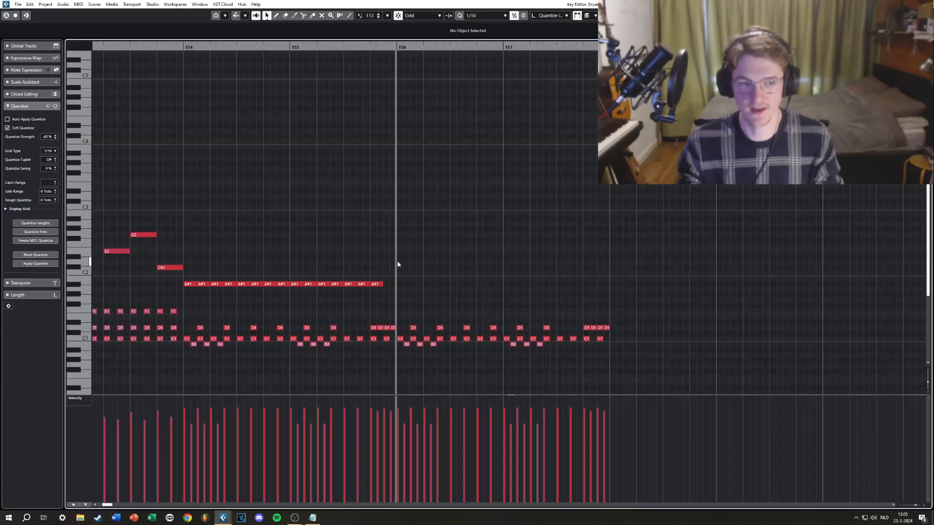
pyautogui.moveTo(399, 259)
pyautogui.mouseDown()
pyautogui.moveTo(436, 267)
pyautogui.moveTo(424, 258)
pyautogui.mouseUp()
pyautogui.scroll(2, 424, 260)
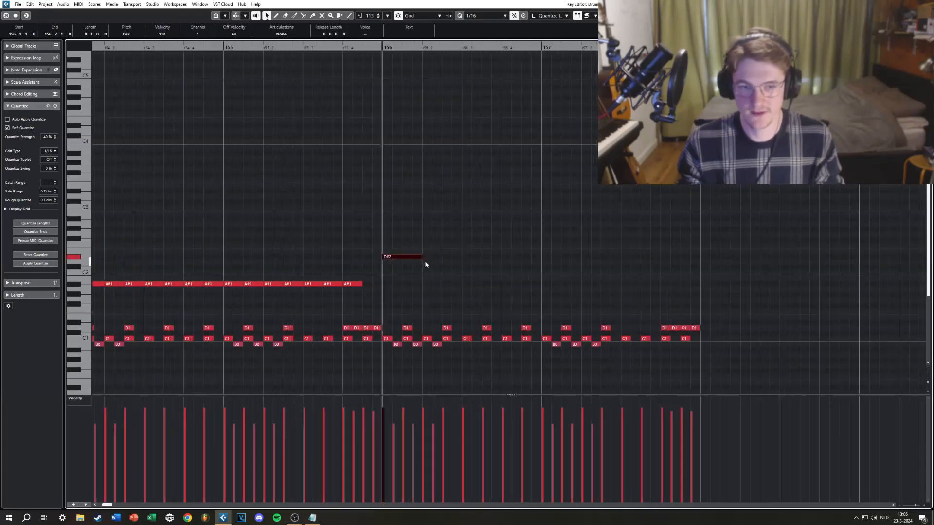
pyautogui.scroll(2, 421, 265)
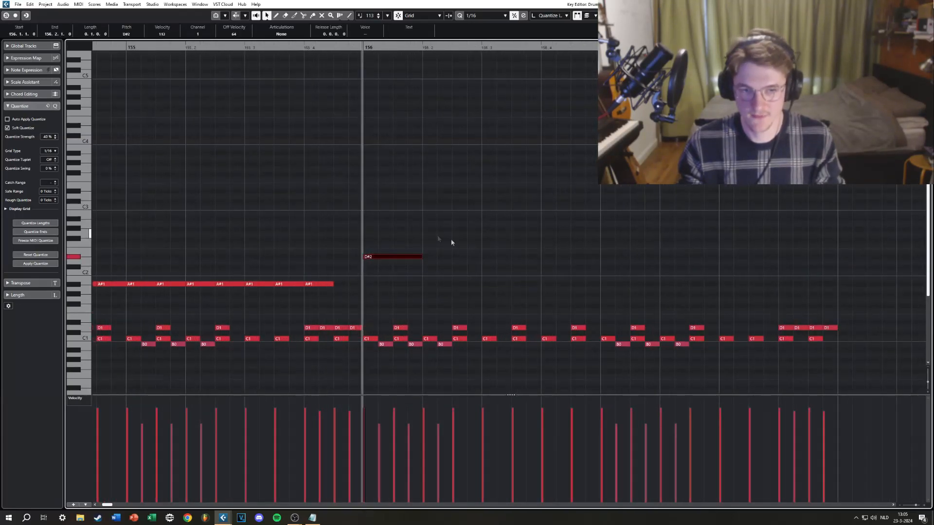
# - Duplicate the D#2 quarter note seven times to fill bars 156 and 157
pyautogui.moveTo(517, 287); pyautogui.dragTo(372, 229)
pyautogui.hotkey('ctrl', 'd')
pyautogui.hotkey('ctrl', 'd')
pyautogui.hotkey('ctrl', 'd')
pyautogui.hotkey('ctrl', 'd')
pyautogui.hotkey('ctrl', 'd')
pyautogui.hotkey('ctrl', 'd')
pyautogui.hotkey('ctrl', 'd')
pyautogui.click(813, 281)
pyautogui.scroll(-2, 618, 254)
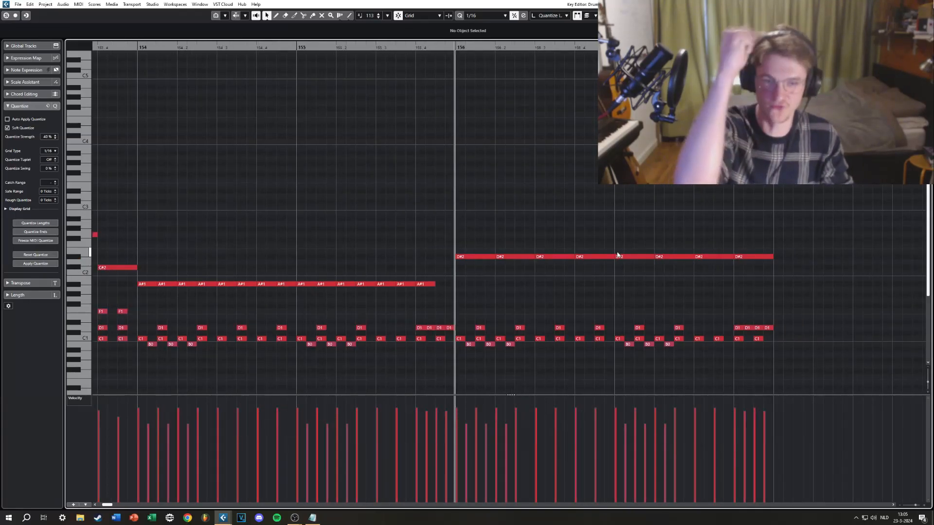
# - Audition the A#1 and D#2 cymbals and play the pattern from bar 155 into bar 157
pyautogui.click(431, 284)
pyautogui.click(472, 257)
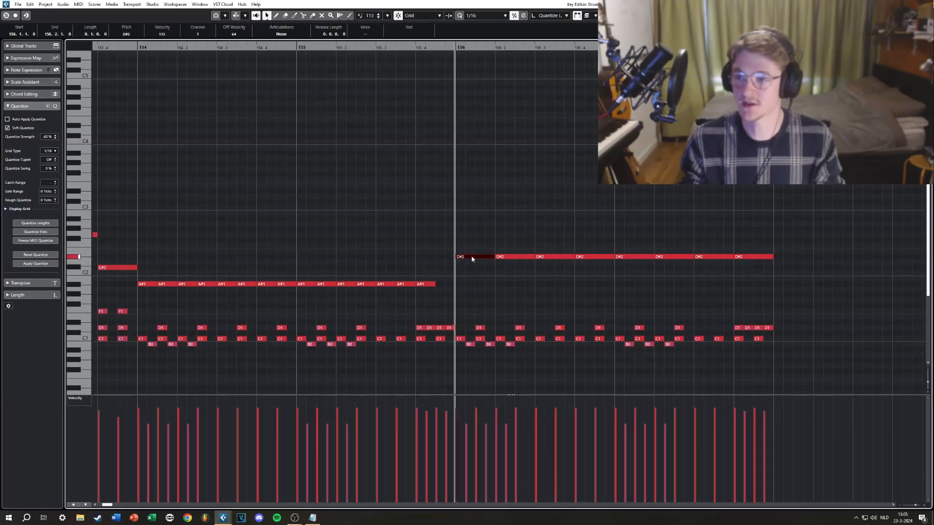
pyautogui.click(489, 226)
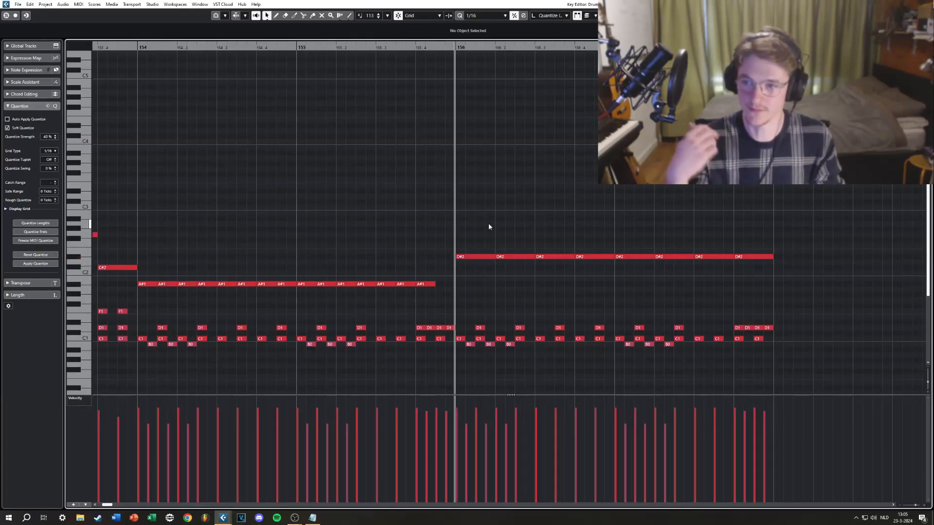
pyautogui.scroll(-2, 425, 170)
pyautogui.click(343, 48)
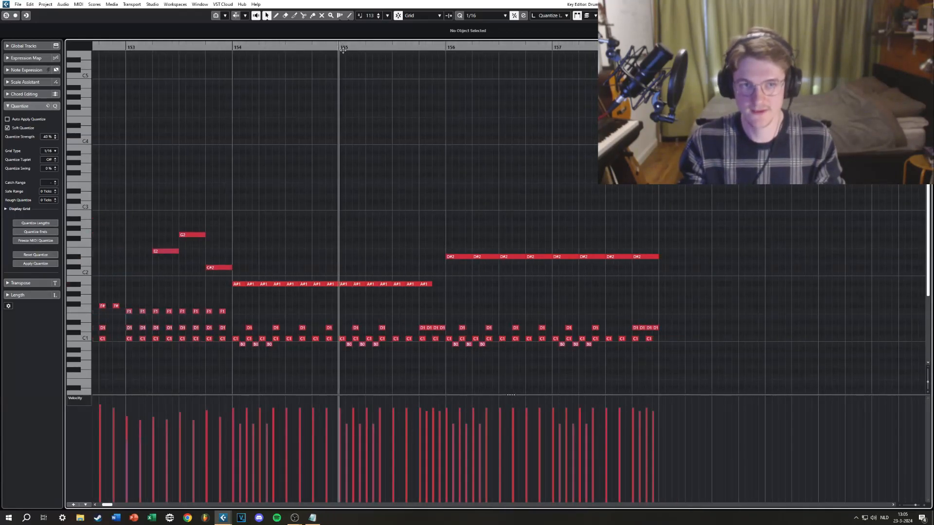
pyautogui.press('space')
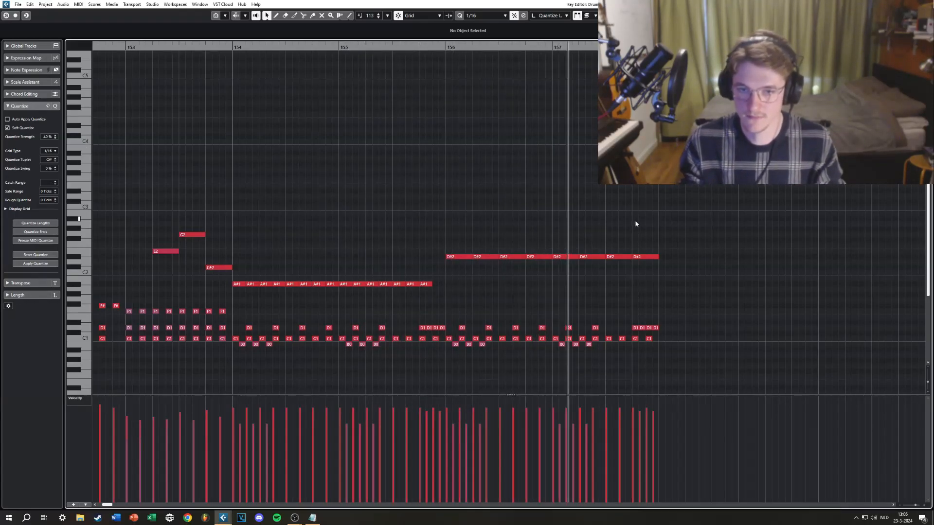
pyautogui.press('space')
# - Raise the D#2 notes on beat 3 of bar 157 and beat 1 of bar 156 to E2
pyautogui.moveTo(619, 256); pyautogui.dragTo(620, 253)
pyautogui.scroll(2, 485, 241)
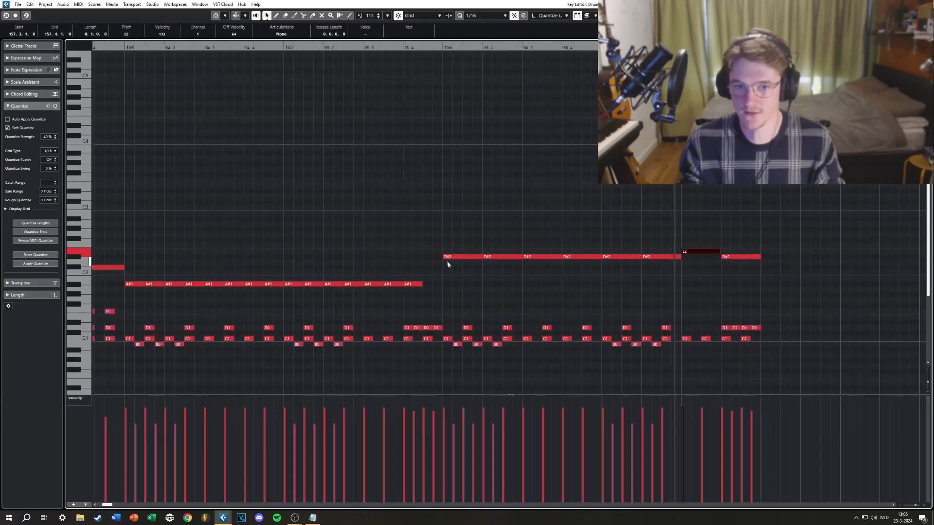
pyautogui.hscroll(1, 739, 295)
pyautogui.moveTo(416, 256); pyautogui.dragTo(416, 252)
pyautogui.click(459, 258)
pyautogui.click(506, 256)
pyautogui.click(540, 258)
# - Lower the first cymbal note of bar 157 to C#2 and return the beat 3 note to D#2
pyautogui.moveTo(586, 267); pyautogui.dragTo(586, 273)
pyautogui.click(634, 258)
pyautogui.click(704, 258)
pyautogui.moveTo(654, 252); pyautogui.dragTo(654, 258)
# - Play the revised cymbal pattern from bar 156
pyautogui.click(661, 217)
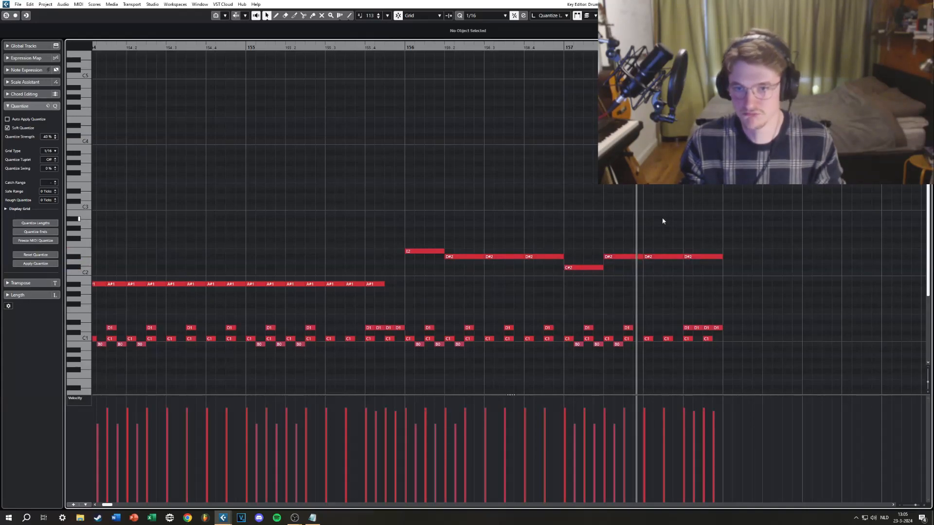
pyautogui.click(405, 48)
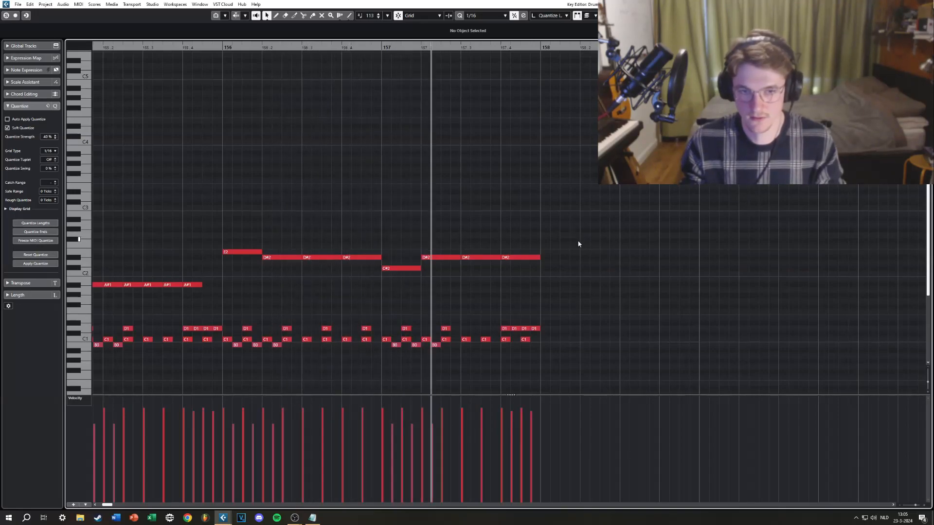
pyautogui.press('space')
# - Shorten the D#2 note on beat 3 of bar 157 to an eighth and add a D#2 eighth on the offbeat
pyautogui.scroll(2, 529, 273)
pyautogui.click(471, 258)
pyautogui.moveTo(472, 259); pyautogui.dragTo(440, 260)
pyautogui.doubleClick(444, 257)
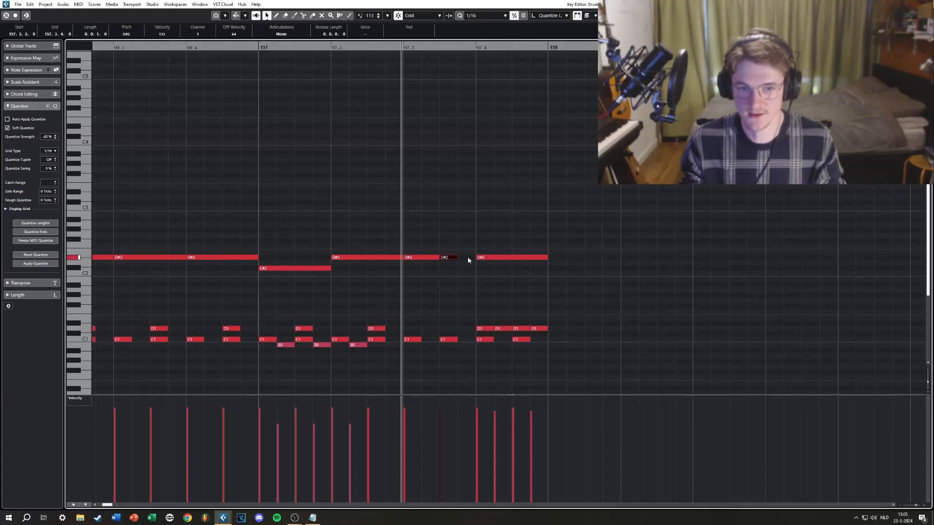
pyautogui.moveTo(458, 259)
pyautogui.mouseDown()
pyautogui.moveTo(494, 258)
pyautogui.moveTo(469, 266)
pyautogui.mouseUp()
# - Clear the D#2 and D1 notes from beat 4 of bar 157 and add a D1 sixteenth on the offbeat of beat 3
pyautogui.moveTo(561, 329); pyautogui.dragTo(465, 325)
pyautogui.click(562, 329)
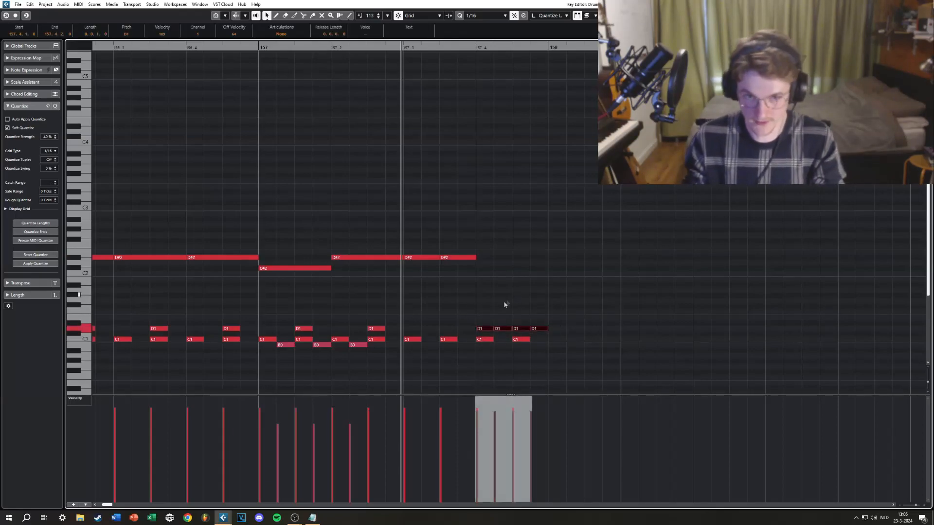
pyautogui.press('Delete')
pyautogui.click(443, 328)
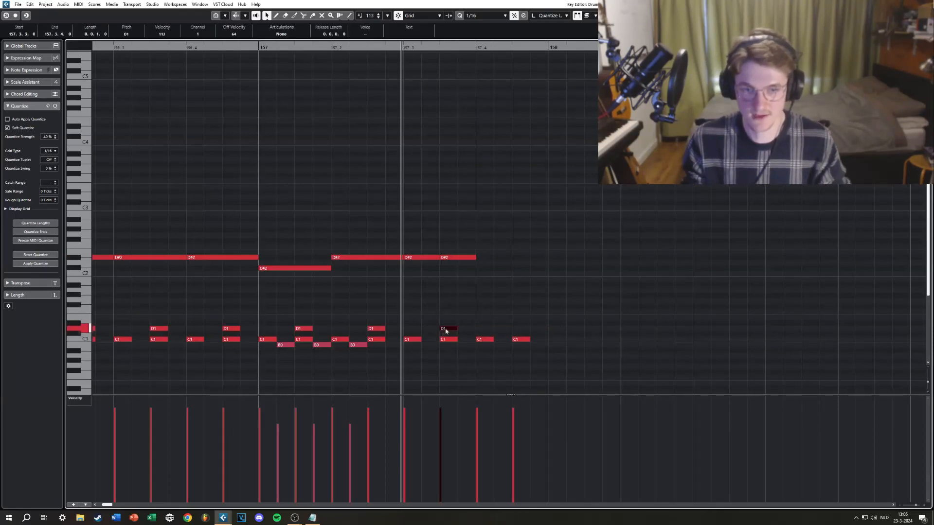
# - Draw a B1 sixteenth on beat 4 of bar 157 and split it in half
pyautogui.click(484, 295)
pyautogui.moveTo(485, 295); pyautogui.dragTo(485, 278)
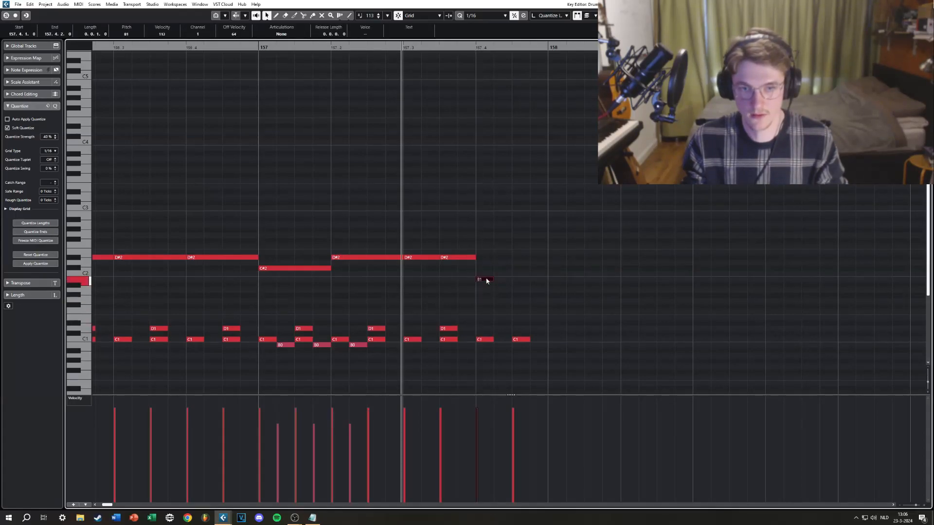
pyautogui.scroll(3, 481, 305)
pyautogui.rightClick(482, 303)
pyautogui.click(484, 280)
pyautogui.rightClick(508, 303)
# - Add descending A1, G1 and F1 sixteenths on the last three sixteenths of bar 157
pyautogui.click(510, 287)
pyautogui.moveTo(510, 287); pyautogui.dragTo(532, 290)
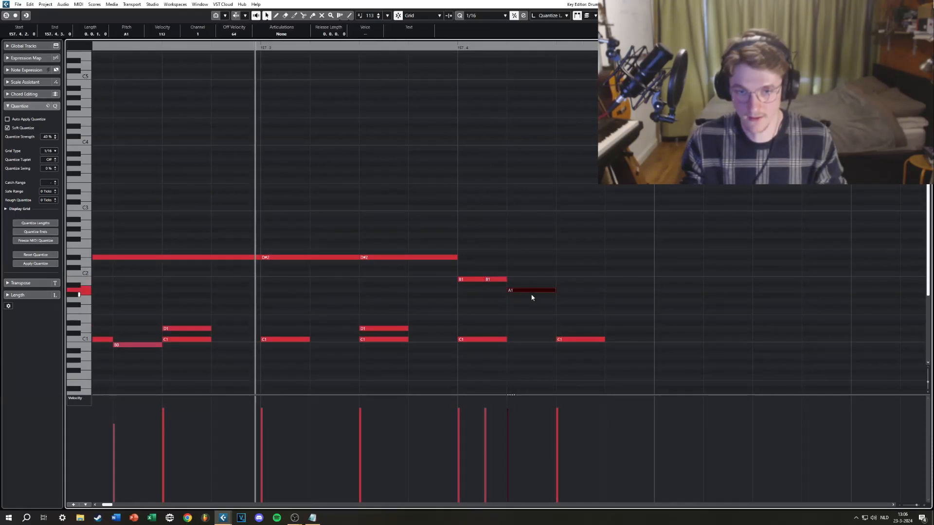
pyautogui.click(558, 301)
pyautogui.click(602, 317)
pyautogui.moveTo(592, 319); pyautogui.dragTo(631, 311)
pyautogui.scroll(-3, 622, 301)
# - Play the descending tom fill at the end of bar 157
pyautogui.click(660, 259)
pyautogui.press('space')
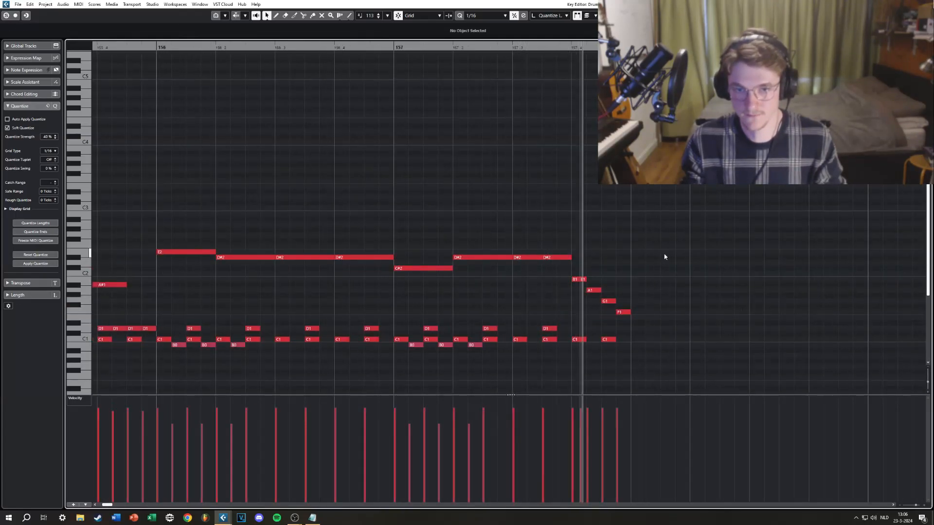
pyautogui.click(397, 47)
pyautogui.moveTo(539, 196); pyautogui.dragTo(513, 181)
# - Split the G1 sixteenth on beat 4 of bar 157 in half
pyautogui.scroll(2, 513, 181)
pyautogui.scroll(3, 608, 258)
pyautogui.rightClick(627, 294)
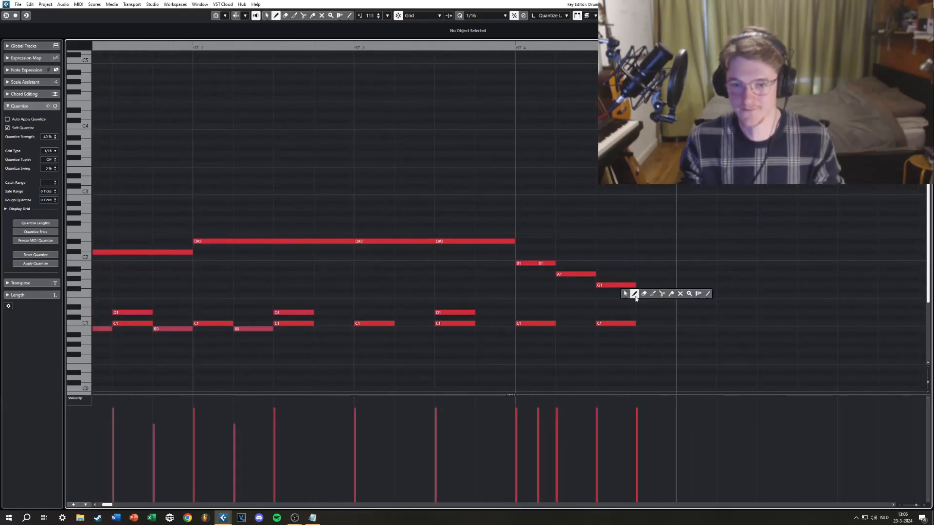
pyautogui.click(617, 285)
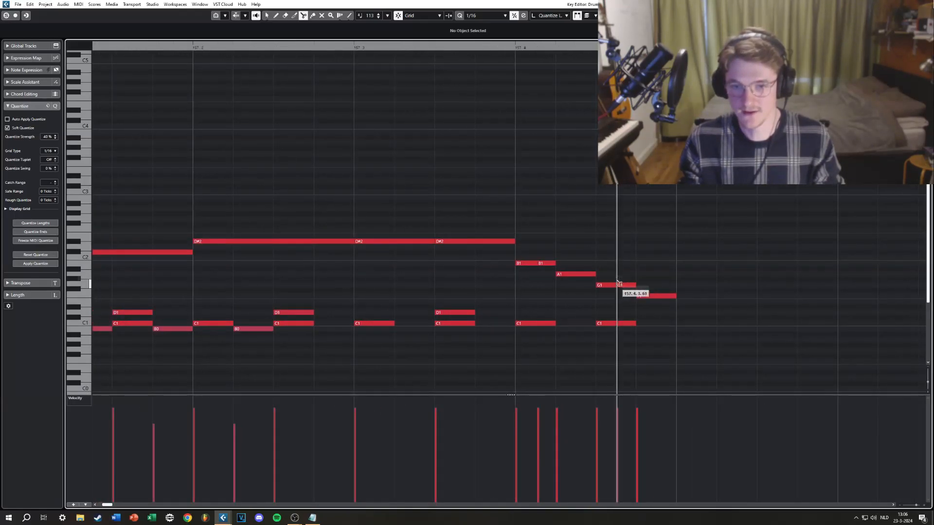
pyautogui.rightClick(616, 284)
pyautogui.click(617, 272)
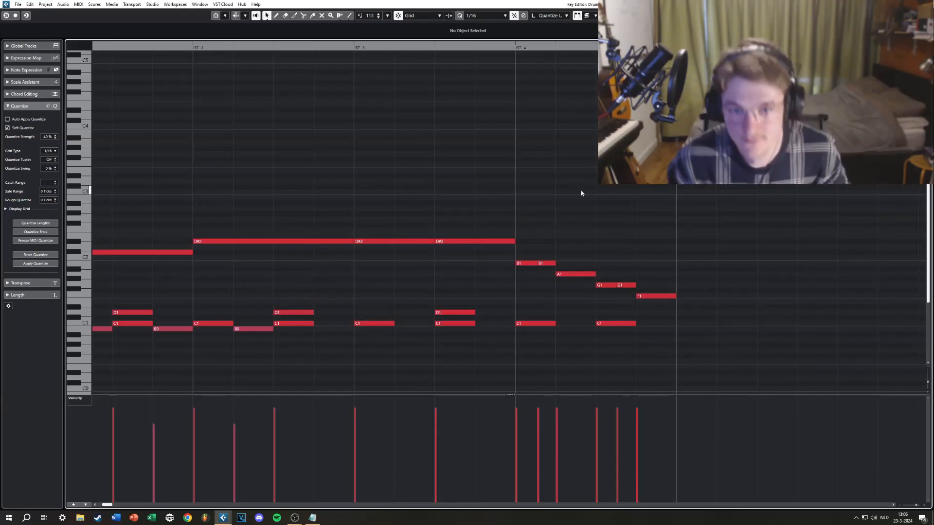
# - Play bars 156 and 157 with the tom fill
pyautogui.scroll(-3, 580, 191)
pyautogui.scroll(-1, 555, 234)
pyautogui.scroll(4, 582, 204)
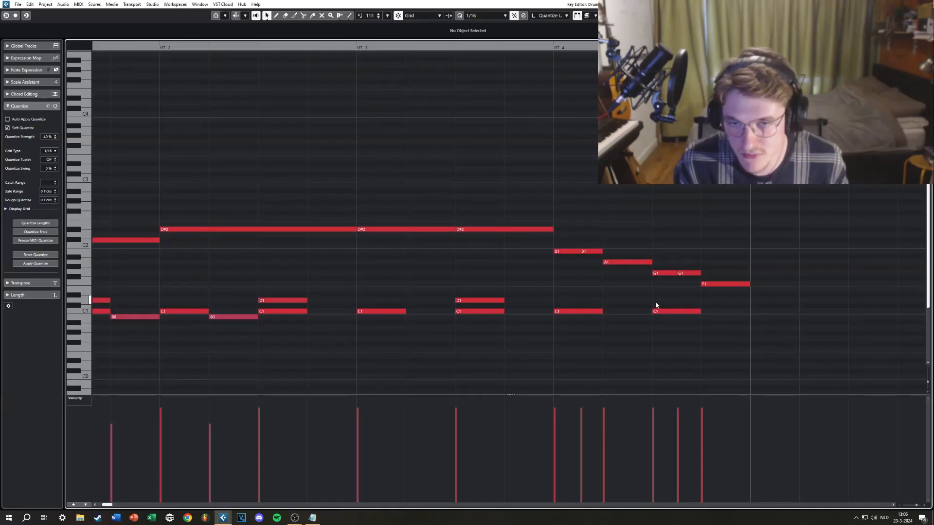
pyautogui.scroll(-5, 654, 303)
pyautogui.moveTo(475, 47); pyautogui.dragTo(495, 47)
pyautogui.press('space')
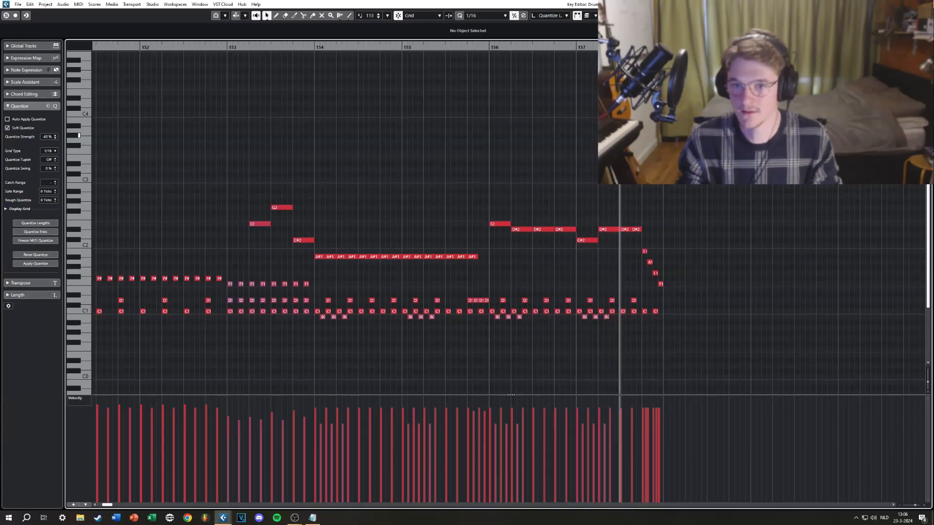
# - Replace the split G1 pair and the F1 note with G1 sixteenths on the last two sixteenths of bar 157
pyautogui.scroll(1, 705, 226)
pyautogui.scroll(3, 705, 226)
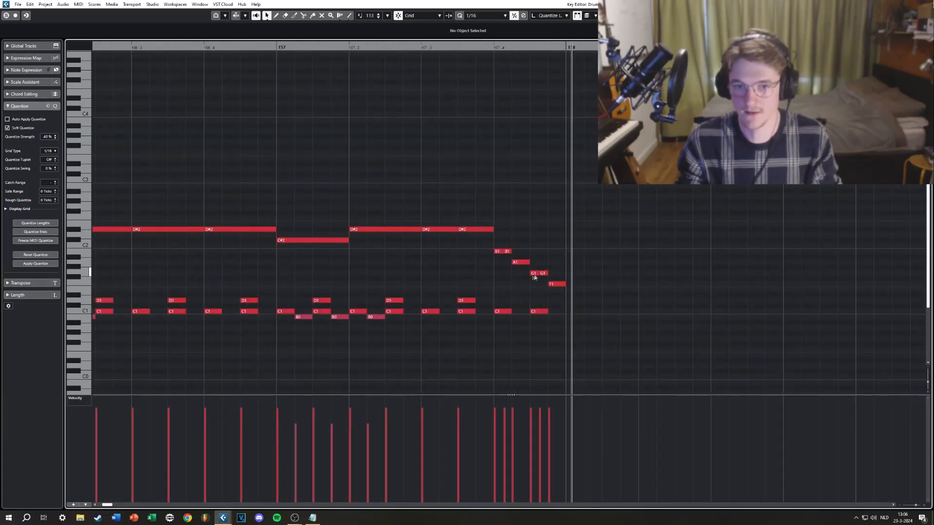
pyautogui.moveTo(540, 273); pyautogui.dragTo(578, 273)
# - Play the revised fill from beat 4 of bar 157
pyautogui.press('space')
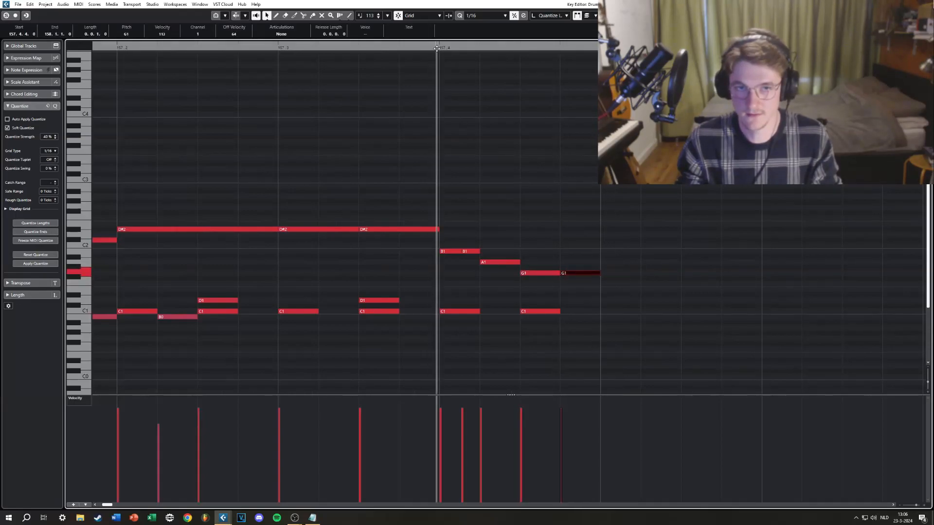
pyautogui.click(601, 254)
pyautogui.press('space')
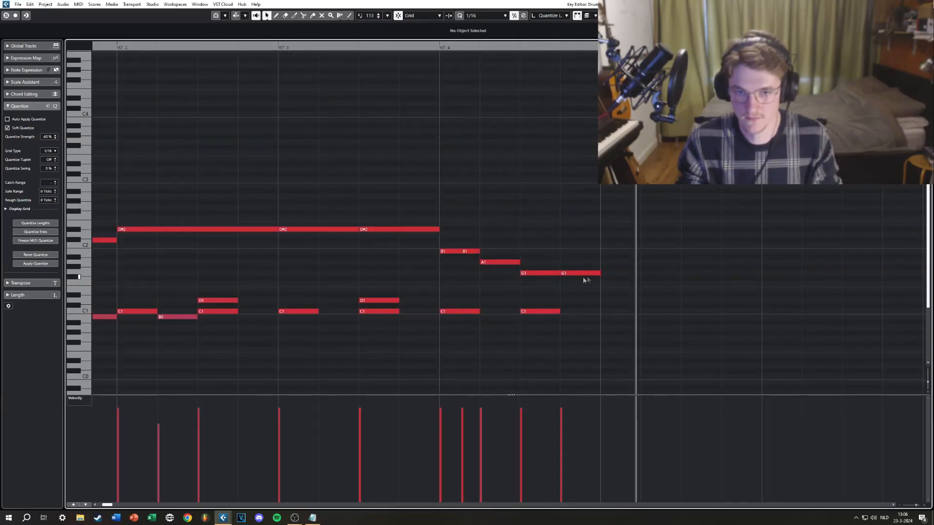
pyautogui.scroll(-3, 565, 276)
pyautogui.scroll(-2, 565, 276)
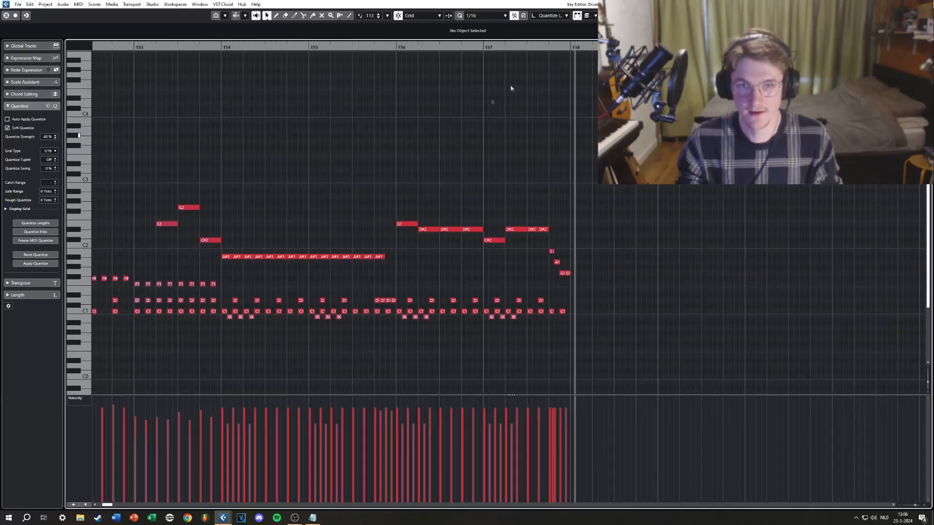
# - Duplicate all drum notes of bars 154 to 157 into bars 158 to 161
pyautogui.click(571, 47)
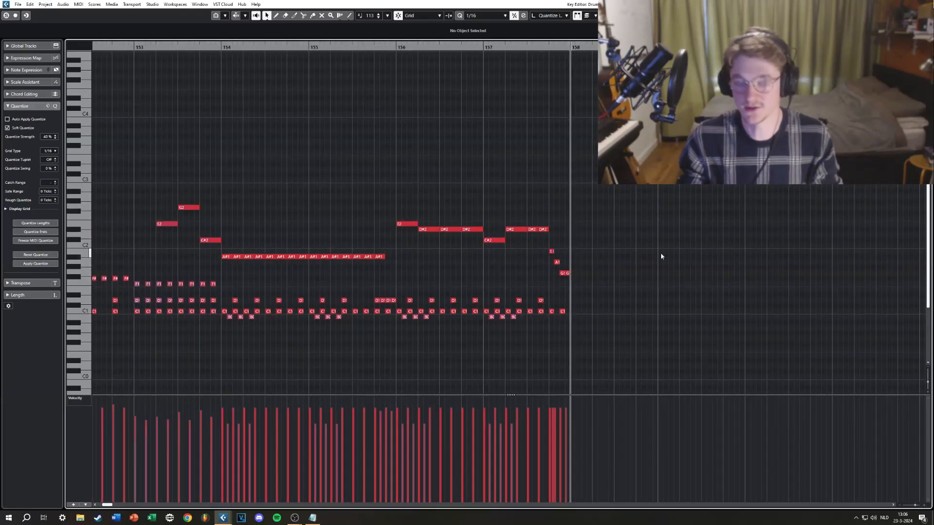
pyautogui.press('Escape')
pyautogui.click(627, 265)
pyautogui.moveTo(590, 287); pyautogui.dragTo(460, 236)
pyautogui.scroll(-2, 464, 298)
pyautogui.doubleClick(496, 422)
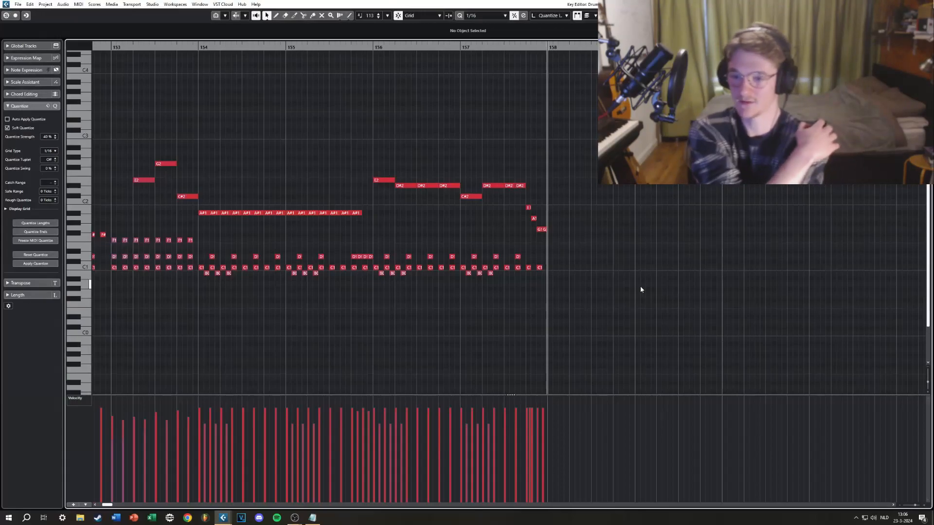
pyautogui.click(197, 46)
pyautogui.moveTo(632, 282); pyautogui.dragTo(199, 80)
pyautogui.hotkey('ctrl', 'd')
pyautogui.click(665, 151)
pyautogui.moveTo(665, 151); pyautogui.dragTo(503, 147)
pyautogui.moveTo(365, 116); pyautogui.dragTo(463, 136)
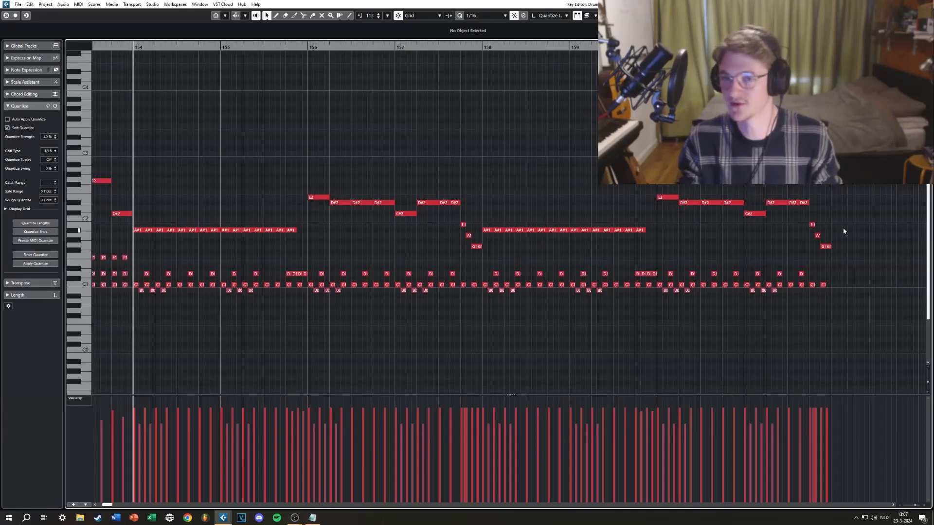
# - Replace the A#1 notes in bar 158 with a full bar of F#1 sixteenths
pyautogui.click(489, 54)
pyautogui.scroll(3, 538, 147)
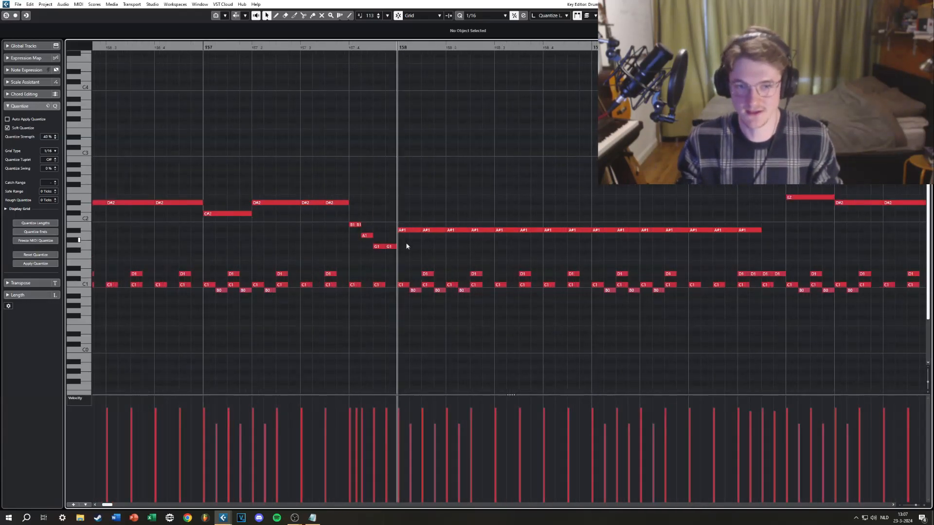
pyautogui.moveTo(407, 243)
pyautogui.mouseDown()
pyautogui.moveTo(583, 182)
pyautogui.moveTo(415, 238)
pyautogui.moveTo(412, 251)
pyautogui.mouseUp()
pyautogui.scroll(2, 501, 252)
pyautogui.moveTo(501, 252); pyautogui.dragTo(485, 253)
pyautogui.scroll(2, 485, 252)
pyautogui.moveTo(319, 252); pyautogui.dragTo(345, 253)
pyautogui.click(400, 200)
# - Play bars 158 and 159 with the new F#1 sixteenths
pyautogui.press('space')
pyautogui.moveTo(531, 211); pyautogui.dragTo(456, 211)
pyautogui.moveTo(680, 228); pyautogui.dragTo(479, 215)
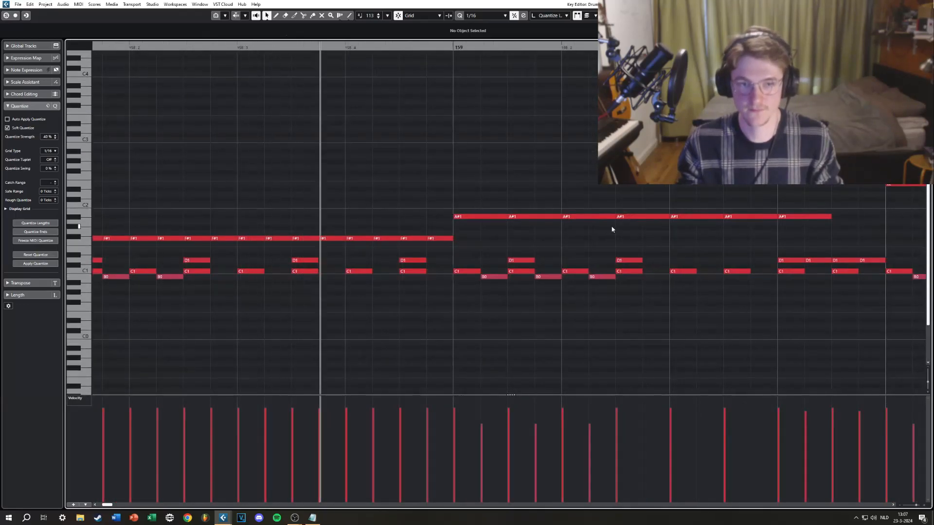
pyautogui.moveTo(748, 252); pyautogui.dragTo(470, 242)
pyautogui.moveTo(352, 239); pyautogui.dragTo(434, 262)
pyautogui.moveTo(755, 249); pyautogui.dragTo(472, 244)
pyautogui.scroll(-2, 718, 246)
pyautogui.moveTo(707, 246); pyautogui.dragTo(562, 269)
pyautogui.press('space')
# - Delete the cymbal and tom notes above the kick and snare in bars 160 and 161
pyautogui.click(406, 48)
pyautogui.moveTo(577, 233); pyautogui.dragTo(592, 267)
pyautogui.moveTo(877, 315); pyautogui.dragTo(498, 204)
pyautogui.press('Delete')
# - Write four consecutive F2 quarter notes across bar 160
pyautogui.click(442, 251)
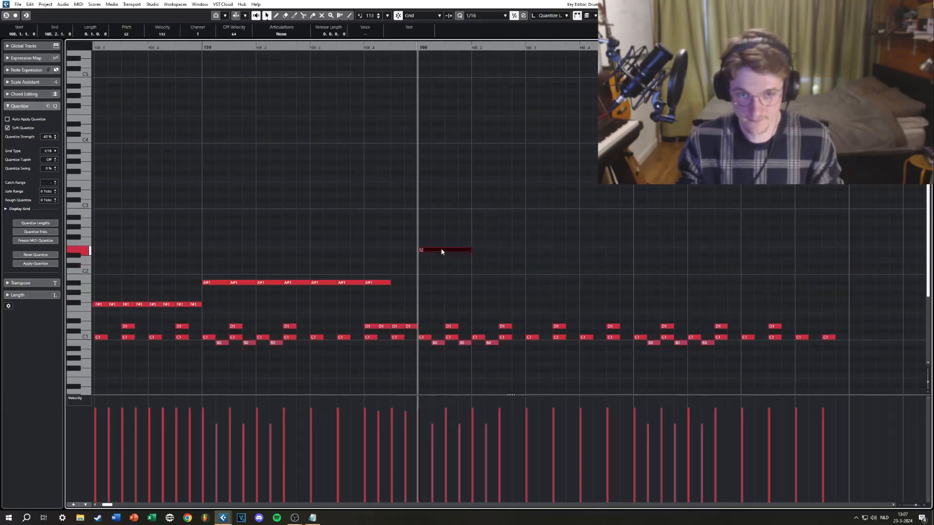
pyautogui.click(536, 245)
pyautogui.moveTo(441, 246)
pyautogui.mouseDown()
pyautogui.moveTo(646, 252)
pyautogui.moveTo(635, 252)
pyautogui.mouseUp()
pyautogui.click(472, 245)
pyautogui.click(475, 245)
pyautogui.click(669, 257)
# - Play from bar 160 into bar 161 with the F2 quarter notes
pyautogui.press('space')
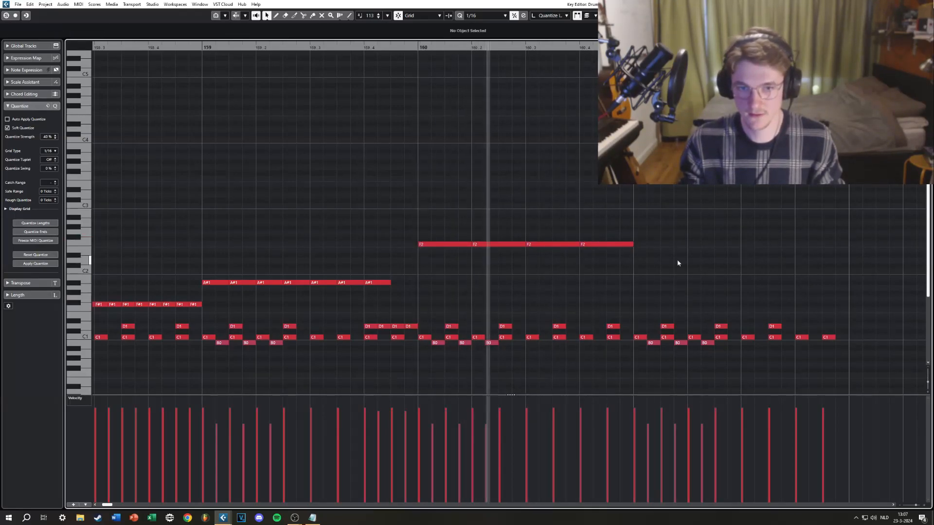
pyautogui.moveTo(753, 287); pyautogui.dragTo(572, 279)
pyautogui.scroll(2, 576, 284)
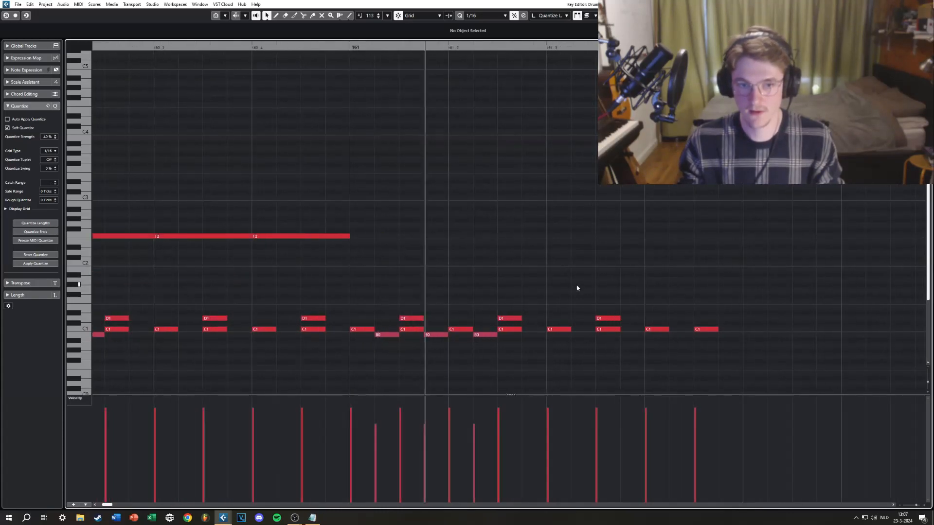
# - Delete the B0 notes in bar 161 and fill its first beat with four D1 sixteenths
pyautogui.click(360, 47)
pyautogui.scroll(-2, 395, 194)
pyautogui.moveTo(485, 358); pyautogui.dragTo(491, 332)
pyautogui.moveTo(585, 313); pyautogui.dragTo(380, 309)
pyautogui.press('Delete')
pyautogui.scroll(3, 419, 300)
pyautogui.moveTo(389, 302); pyautogui.dragTo(496, 220)
pyautogui.scroll(-2, 495, 221)
pyautogui.moveTo(504, 179); pyautogui.dragTo(479, 237)
pyautogui.scroll(3, 470, 253)
pyautogui.doubleClick(430, 269)
pyautogui.doubleClick(457, 269)
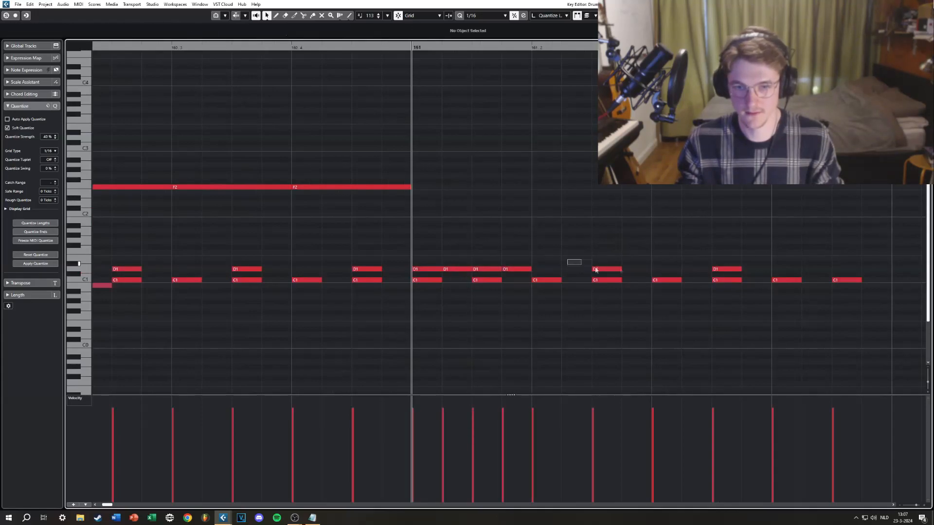
# - Delete the remaining D1 notes in bar 161 and duplicate the first-beat D1 group across the other three beats
pyautogui.moveTo(595, 270); pyautogui.dragTo(754, 270)
pyautogui.press('Delete')
pyautogui.moveTo(569, 265); pyautogui.dragTo(389, 261)
pyautogui.hotkey('ctrl', 'd')
pyautogui.hotkey('ctrl', 'd')
pyautogui.hotkey('ctrl', 'd')
# - Play bar 161 with the continuous D1 sixteenths
pyautogui.click(620, 218)
pyautogui.press('space')
pyautogui.moveTo(792, 218); pyautogui.dragTo(580, 223)
pyautogui.scroll(-2, 574, 223)
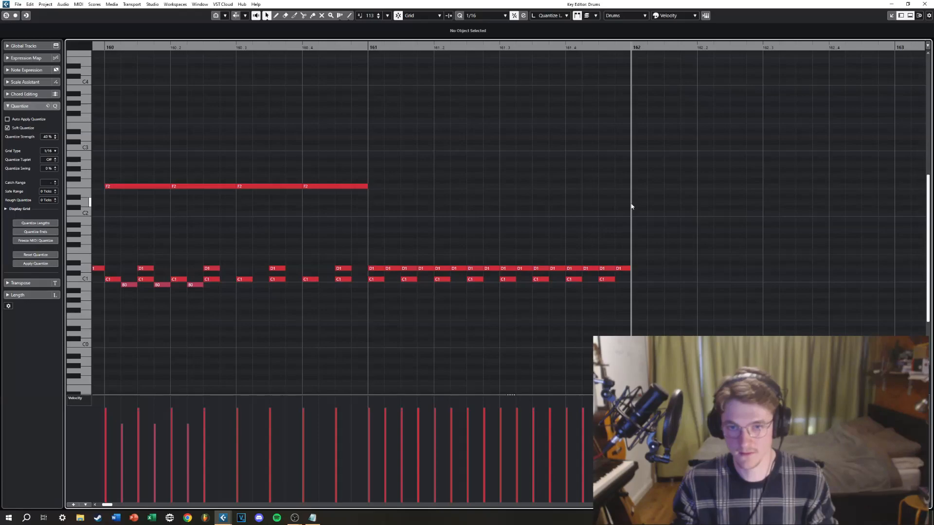
# - Draw half notes on C#2 and G2 plus a C1 sixteenth at the start of bar 162
pyautogui.moveTo(662, 220); pyautogui.dragTo(662, 209)
pyautogui.moveTo(636, 179); pyautogui.dragTo(751, 185)
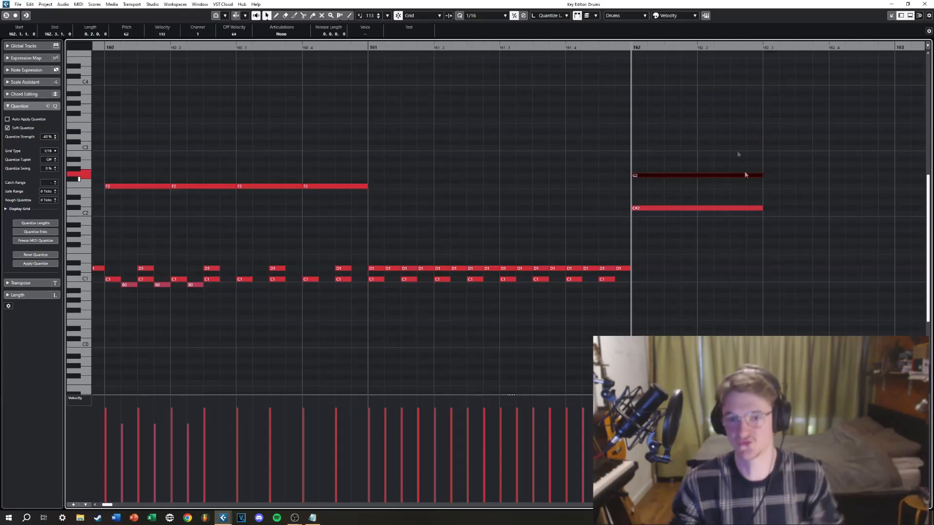
pyautogui.press('Delete')
pyautogui.click(654, 276)
pyautogui.scroll(-4, 649, 270)
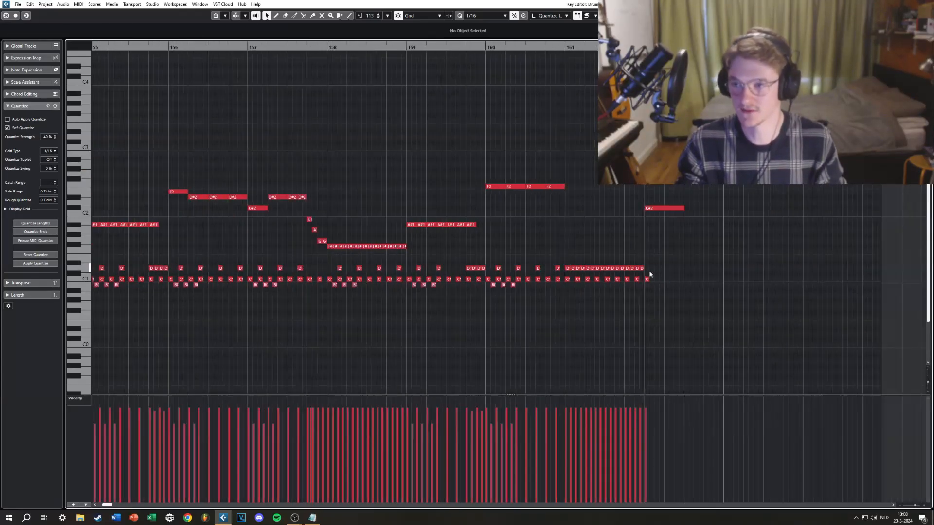
pyautogui.moveTo(552, 226); pyautogui.dragTo(616, 221)
pyautogui.scroll(-2, 618, 220)
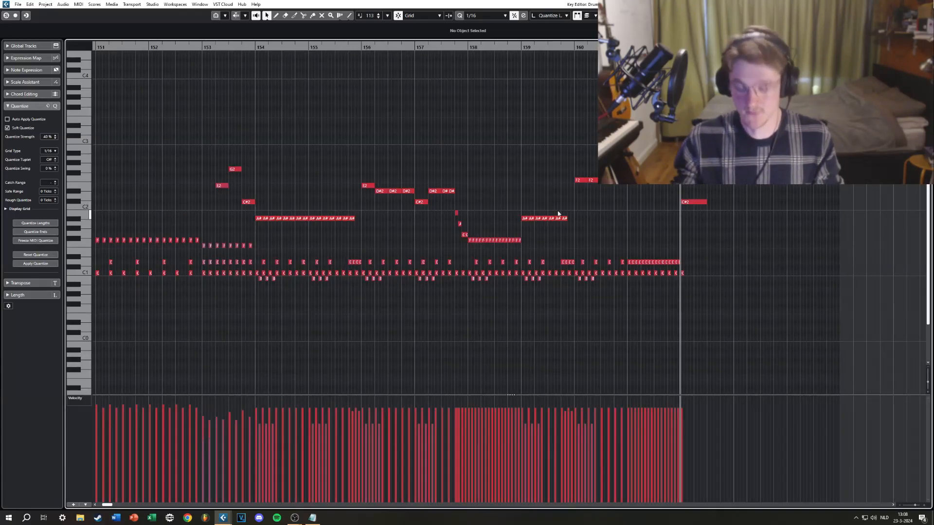
# - Play the whole drum part from bar 153 through the final hit in bar 162
pyautogui.press('Return')
pyautogui.click(632, 287)
pyautogui.doubleClick(699, 396)
pyautogui.moveTo(497, 269); pyautogui.dragTo(452, 275)
pyautogui.scroll(2, 458, 273)
pyautogui.moveTo(537, 256); pyautogui.dragTo(425, 288)
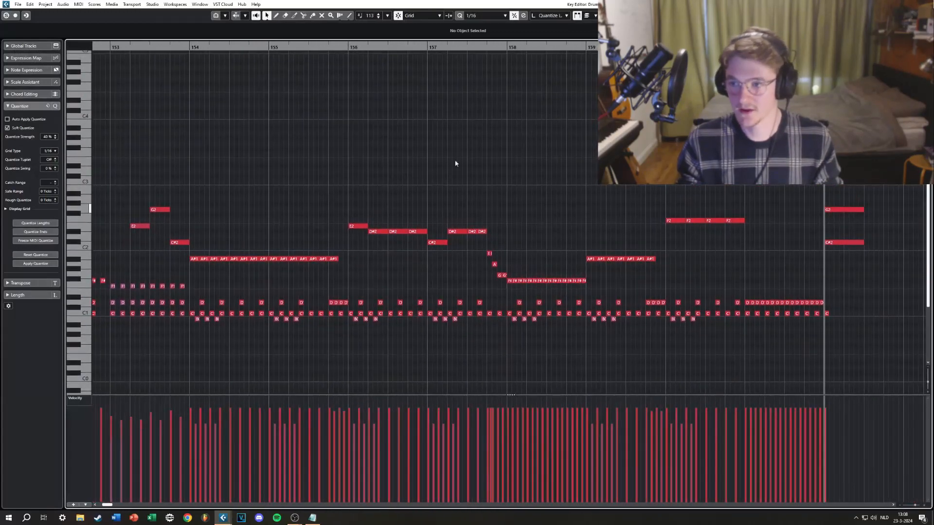
pyautogui.moveTo(255, 158); pyautogui.dragTo(220, 89)
pyautogui.click(150, 48)
pyautogui.press('space')
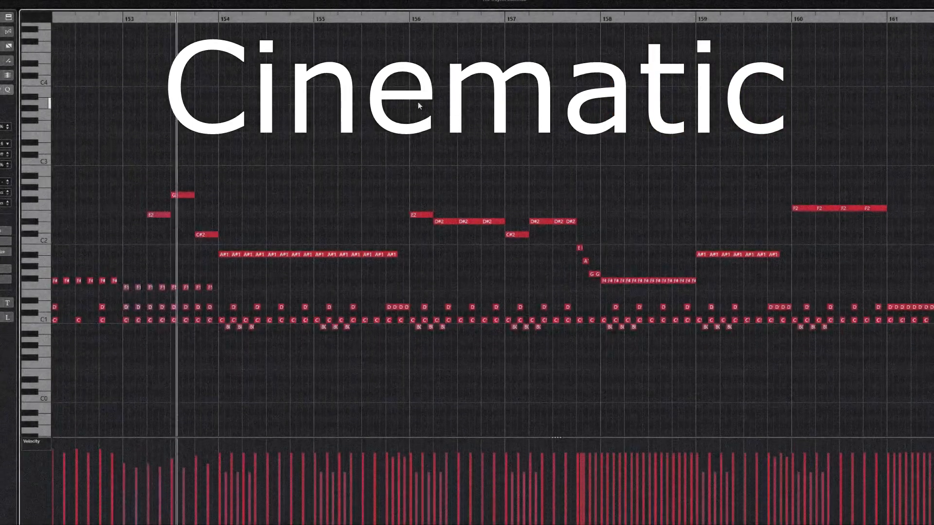
pyautogui.moveTo(529, 142); pyautogui.dragTo(518, 137)
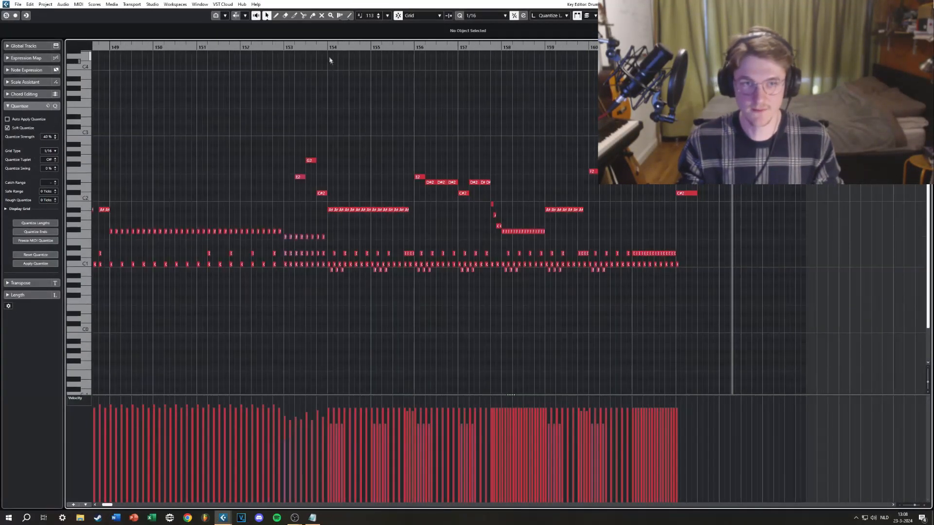
# - Clear the Lane 1 drum notes from bar 154 onward and move the muted Lane 2 Drums part to start at bar 154
pyautogui.moveTo(743, 311); pyautogui.dragTo(329, 73)
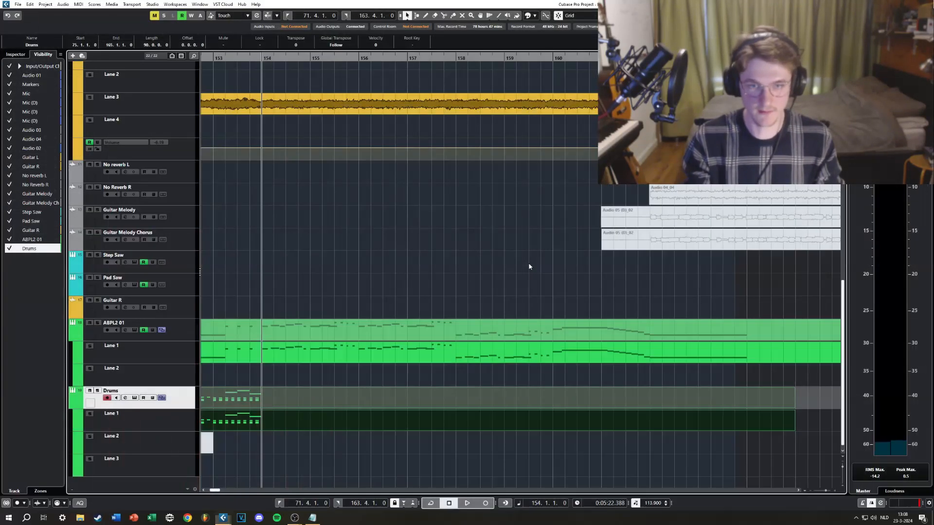
pyautogui.scroll(-4, 515, 294)
pyautogui.click(457, 441)
pyautogui.moveTo(265, 441); pyautogui.dragTo(558, 446)
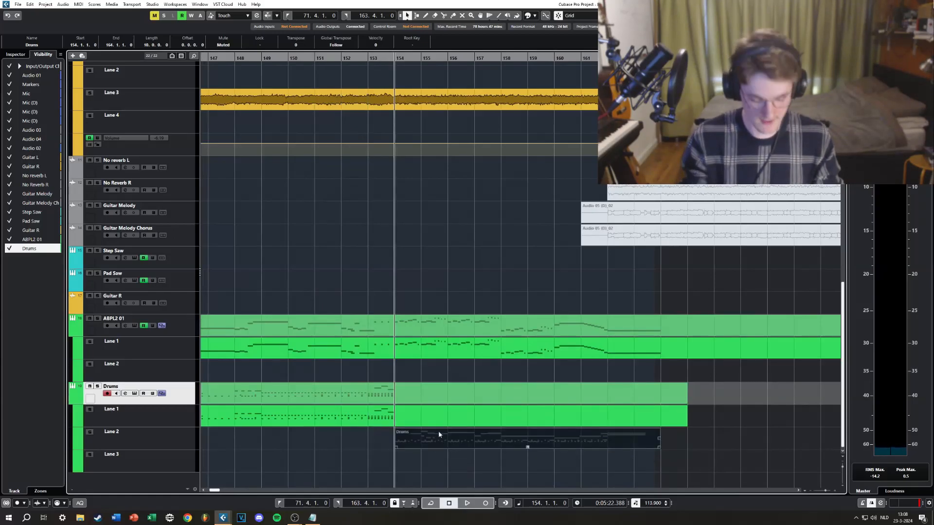
# - Open the moved Drums part for note editing and play it from bar 154
pyautogui.doubleClick(505, 386)
pyautogui.scroll(-4, 520, 276)
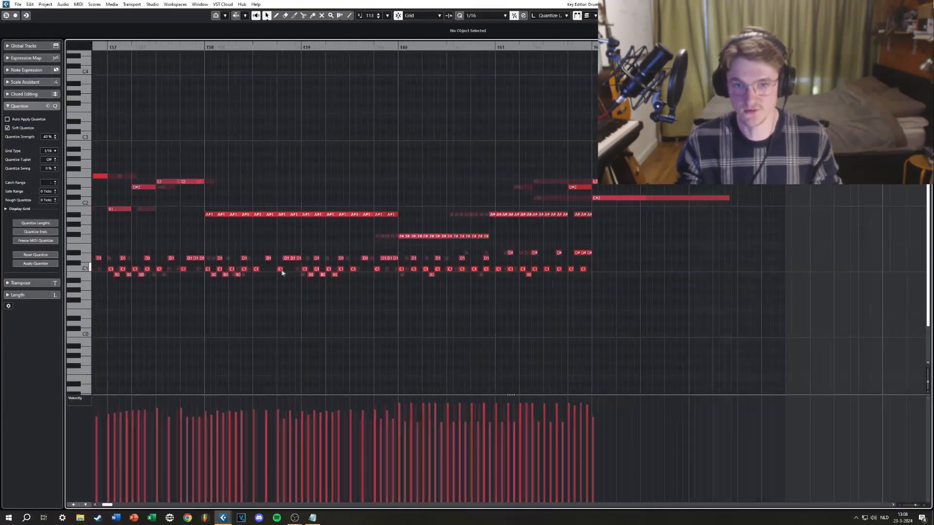
pyautogui.moveTo(328, 87); pyautogui.dragTo(349, 107)
pyautogui.press('space')
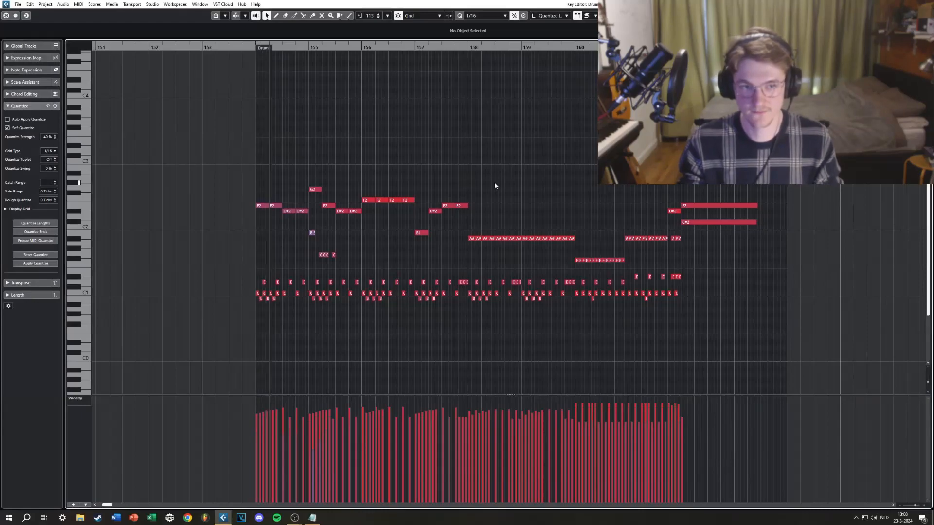
pyautogui.scroll(2, 489, 192)
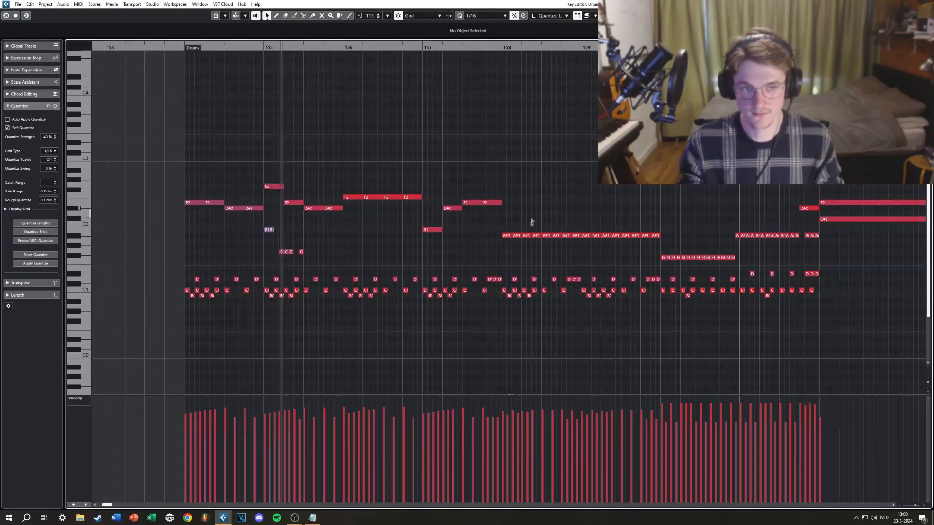
pyautogui.moveTo(542, 168); pyautogui.dragTo(493, 181)
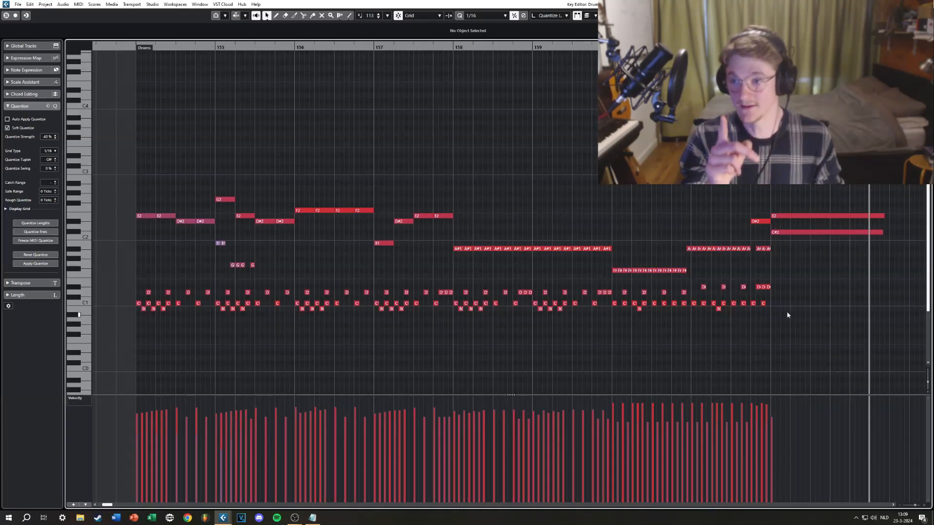
# - Examine the kick, snare, tom and cymbal notes of the moved Drums part, especially around bar 155
pyautogui.moveTo(363, 186); pyautogui.dragTo(433, 196)
pyautogui.scroll(1, 525, 269)
pyautogui.moveTo(526, 269); pyautogui.dragTo(451, 277)
pyautogui.scroll(-1, 451, 276)
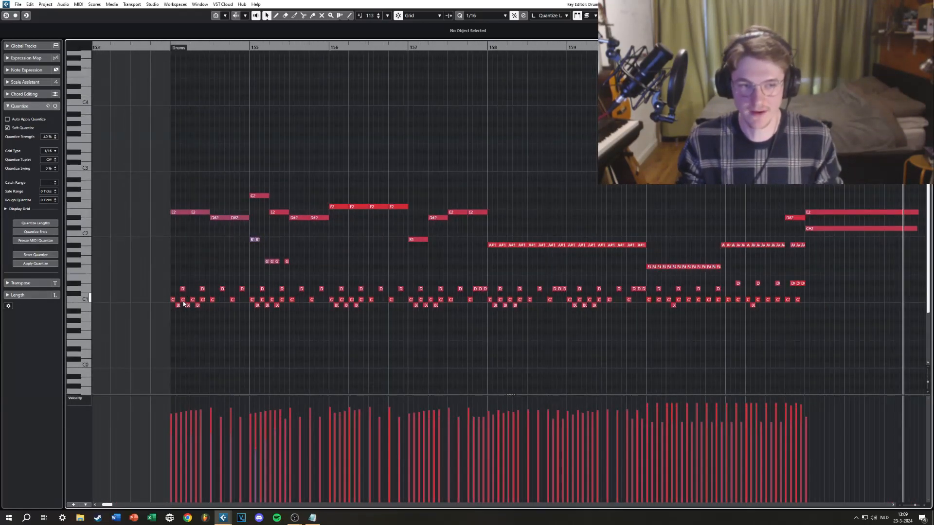
pyautogui.scroll(1, 185, 272)
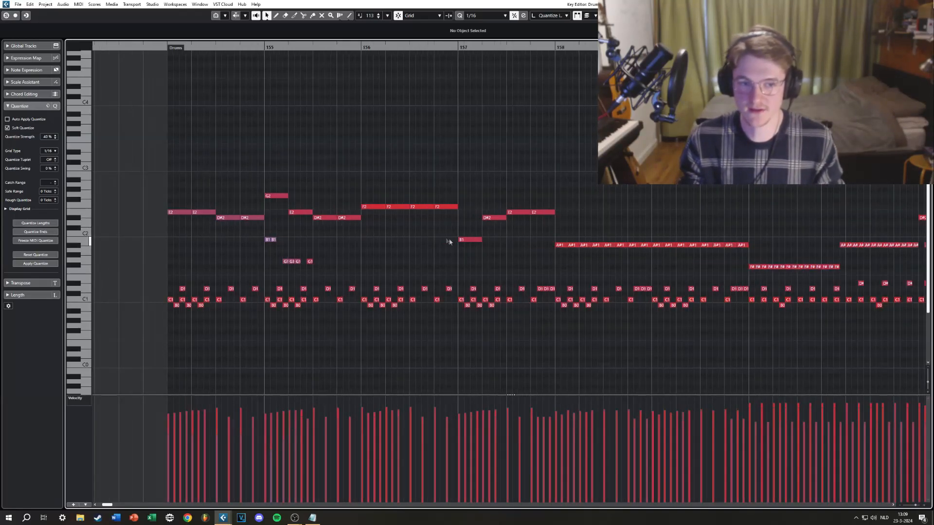
pyautogui.scroll(2, 272, 276)
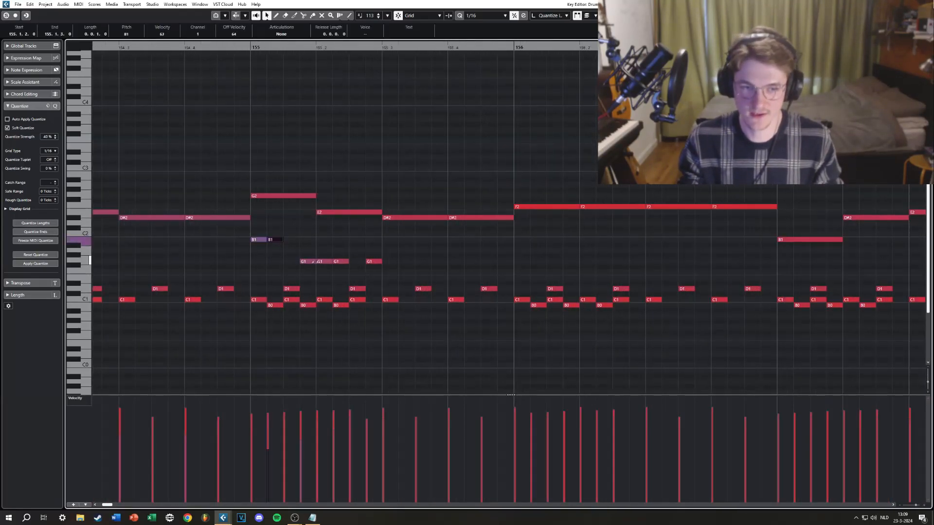
pyautogui.scroll(-2, 483, 287)
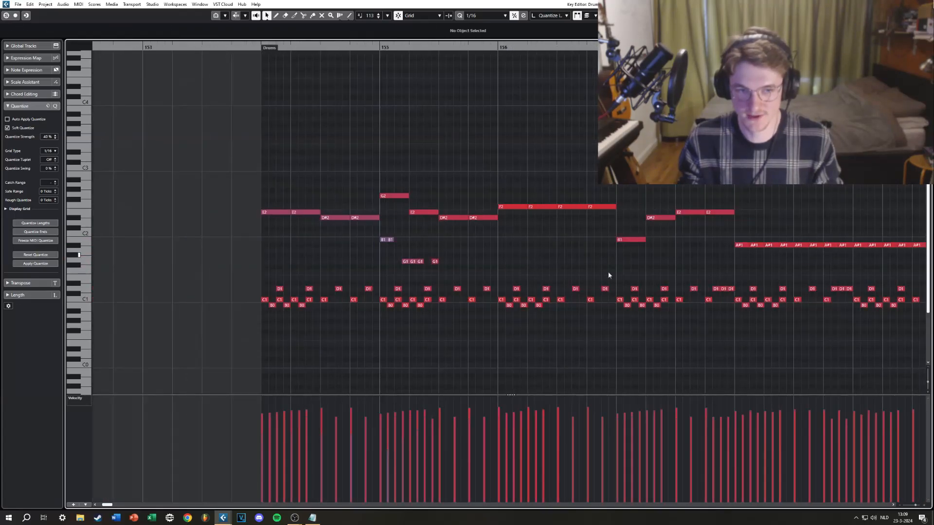
pyautogui.moveTo(606, 273); pyautogui.dragTo(464, 241)
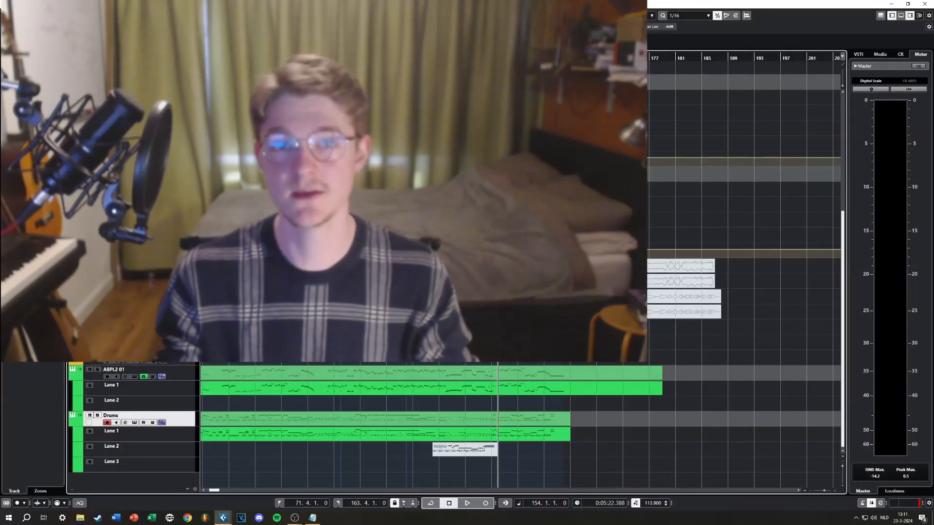
pyautogui.scroll(2, 575, 270)
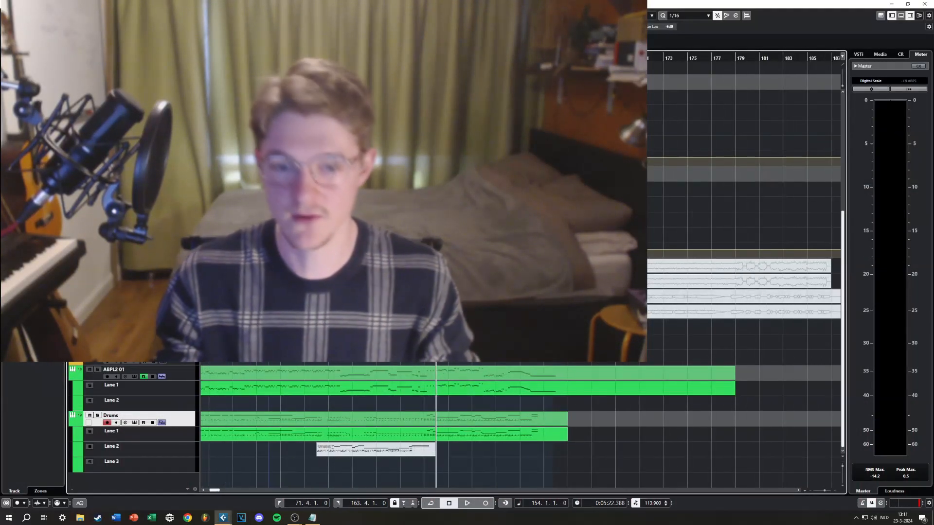
pyautogui.hscroll(1, 575, 269)
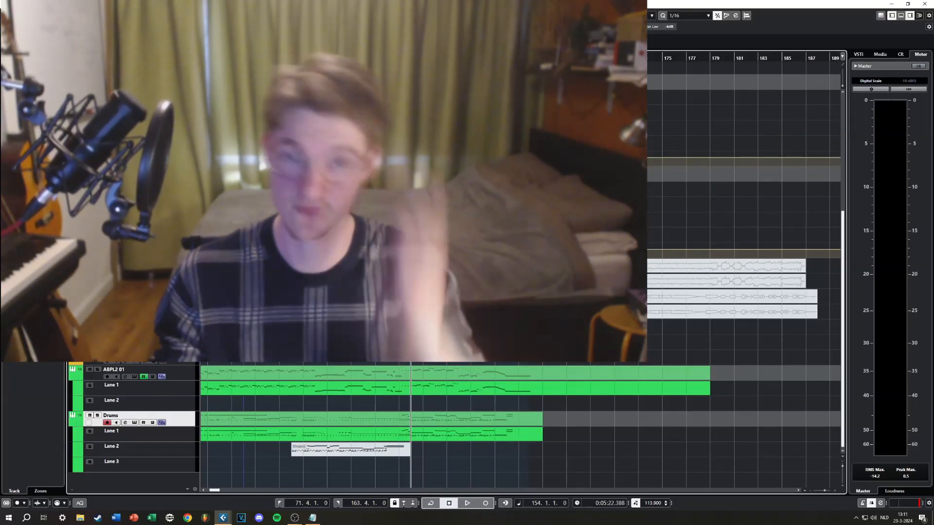
pyautogui.hscroll(-1, 407, 384)
pyautogui.scroll(5, 407, 384)
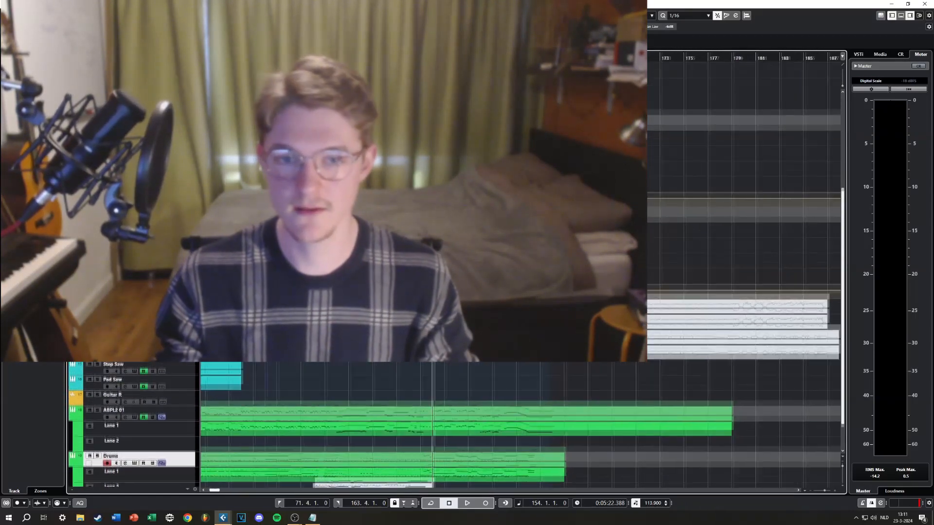
pyautogui.scroll(-4, 407, 384)
pyautogui.scroll(-1, 407, 384)
pyautogui.scroll(2, 406, 384)
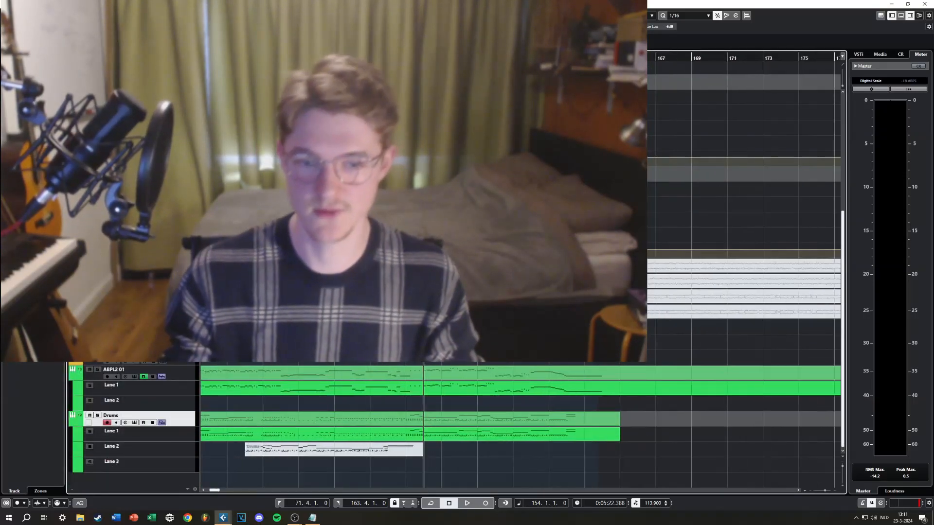
pyautogui.hscroll(1, 407, 384)
pyautogui.scroll(2, 406, 384)
pyautogui.hscroll(-1, 520, 418)
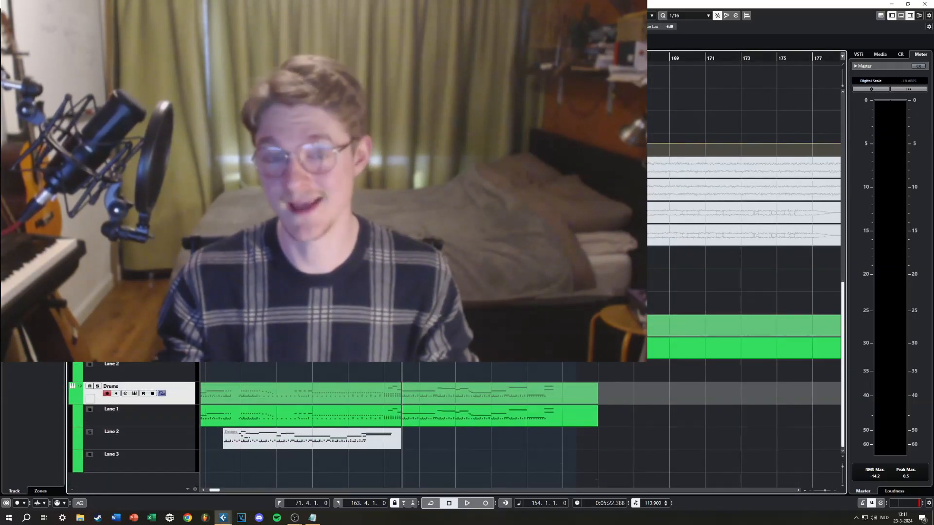
pyautogui.hscroll(-4, 520, 418)
pyautogui.scroll(-3, 520, 418)
pyautogui.scroll(1, 406, 341)
pyautogui.hscroll(3, 406, 341)
pyautogui.scroll(2, 406, 340)
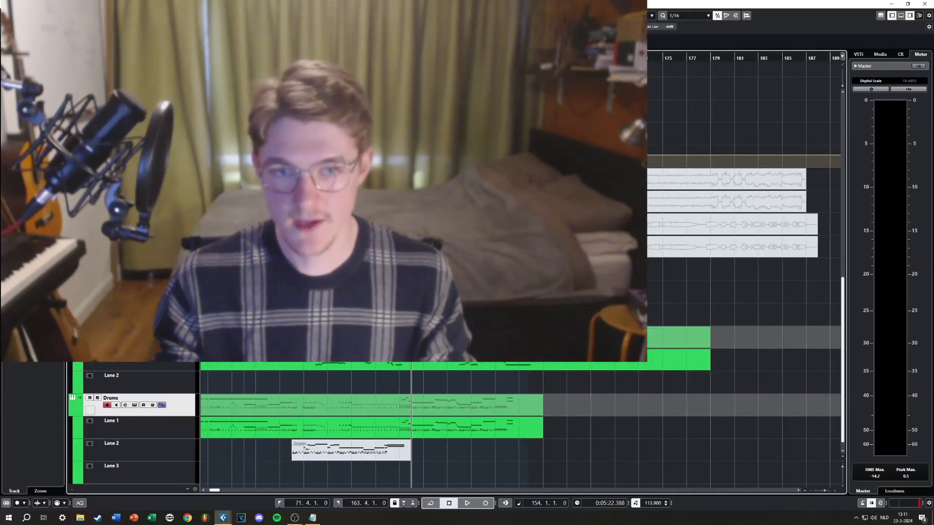